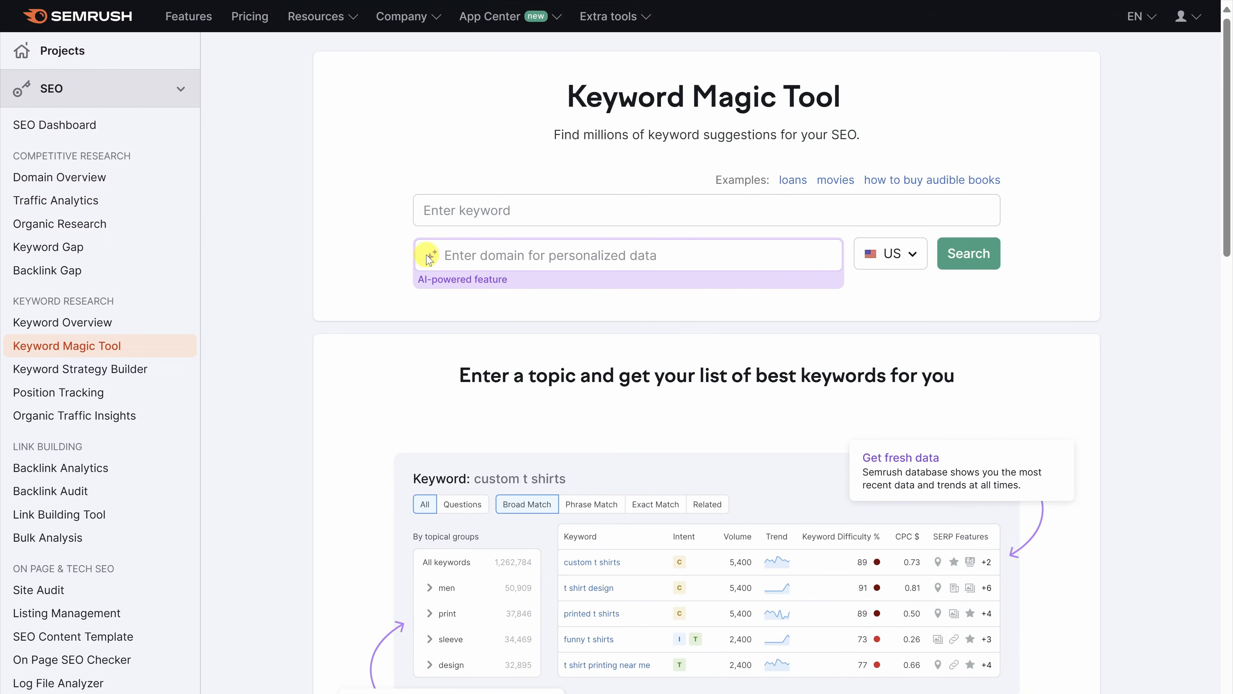
Search the Keyword Magic Tool for "crm for startups" in the US database, personalized for the domain folk.app
left_click(494, 208)
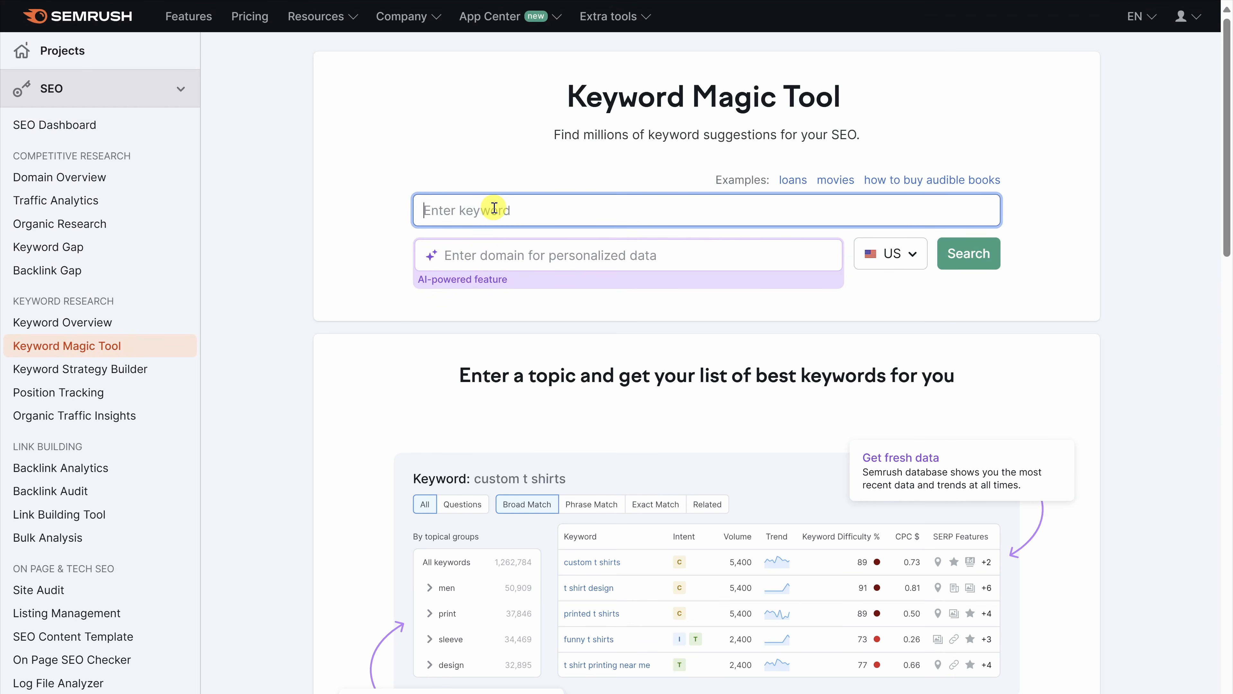
type("crm for startups")
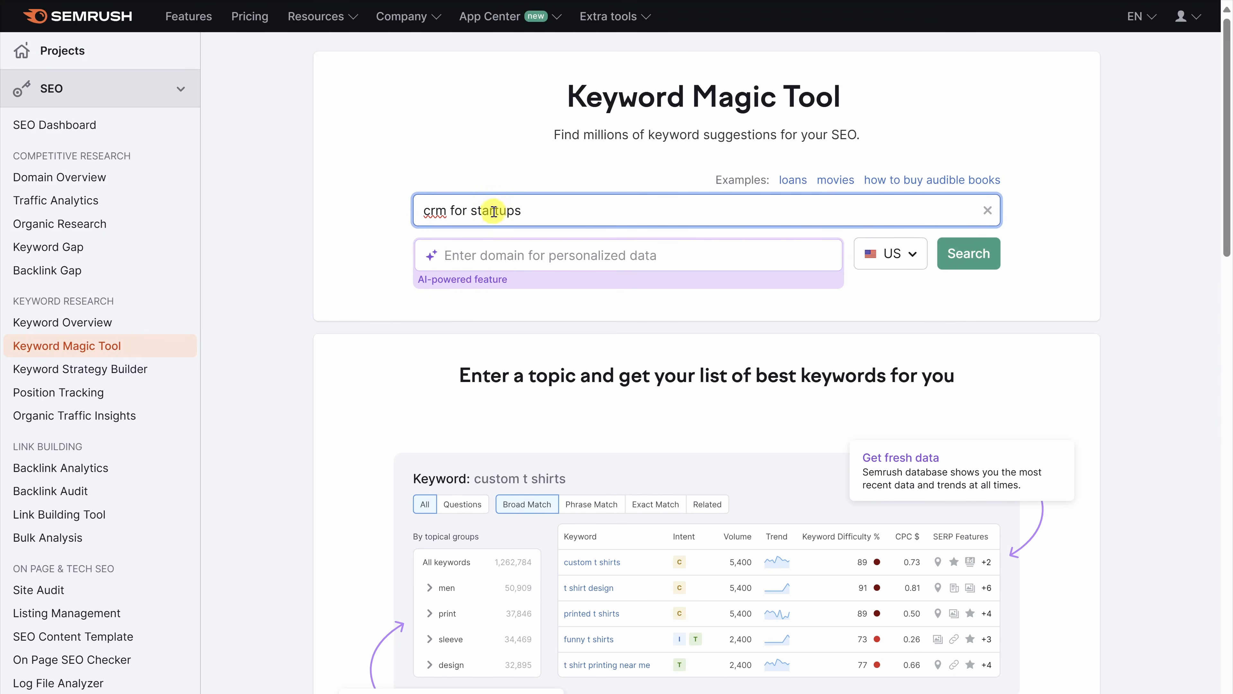
left_click(499, 251)
type("folk.app")
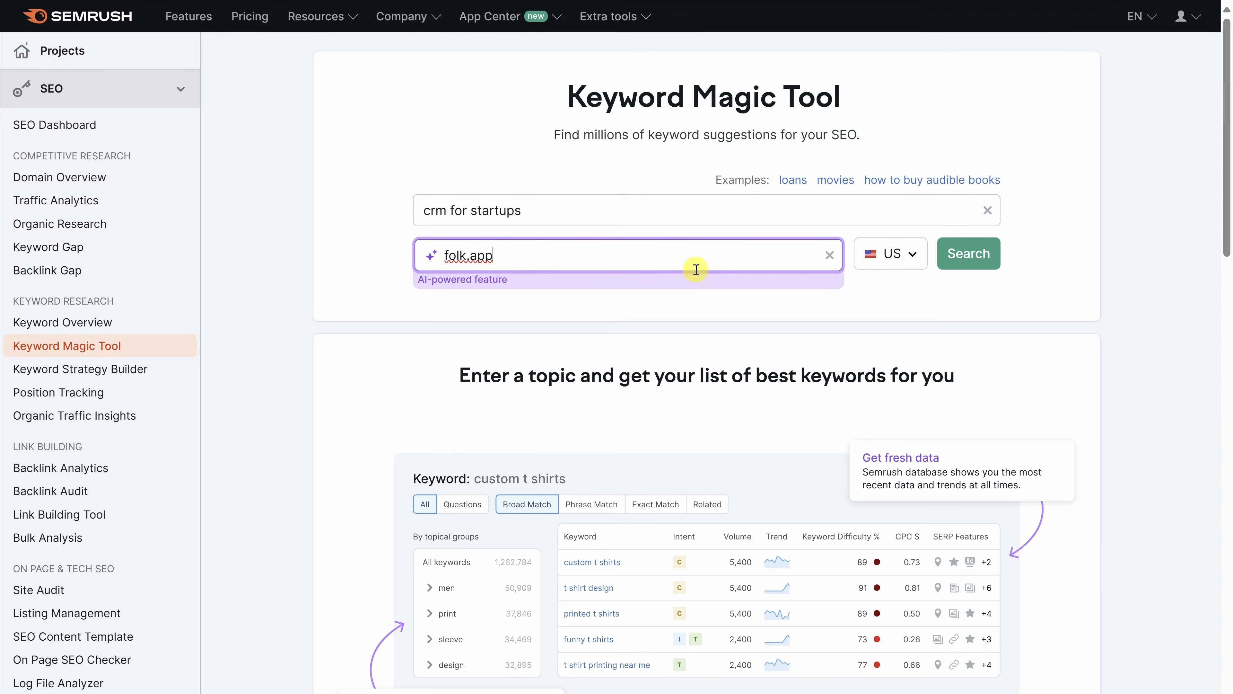
left_click(967, 264)
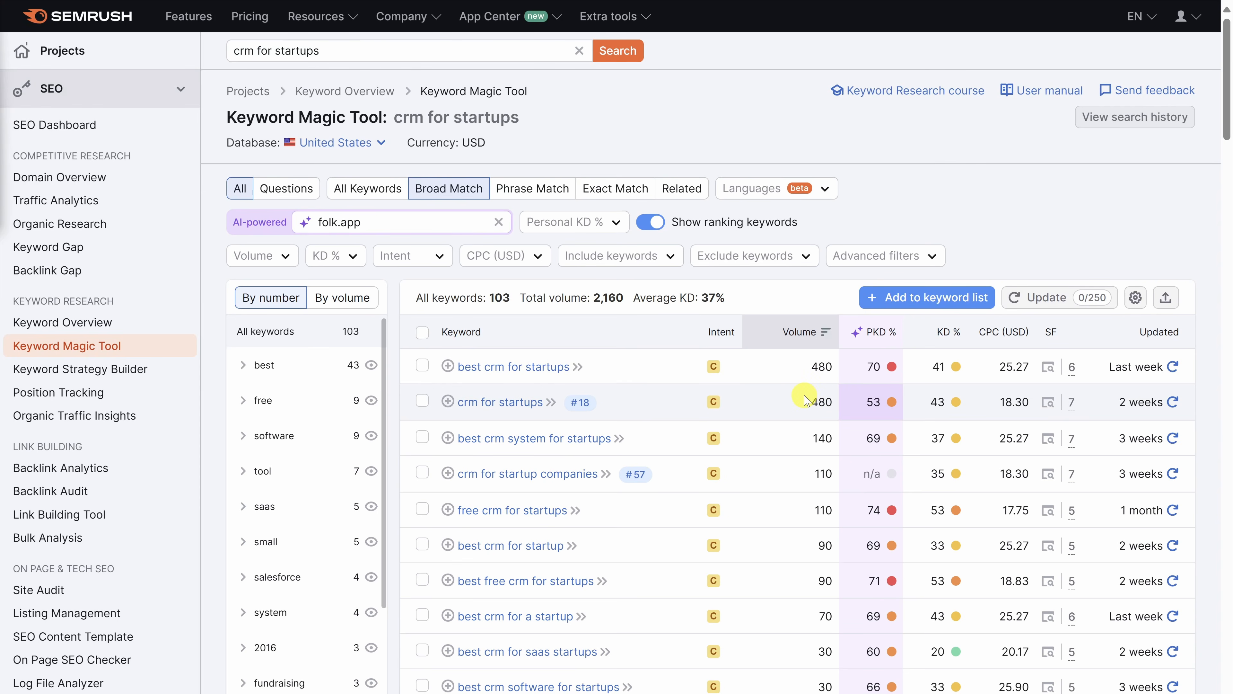
Broaden the keyword query to "crm for" and rerun the search
left_click(296, 50)
double_click(296, 51)
key("BackSpace")
key("BackSpace")
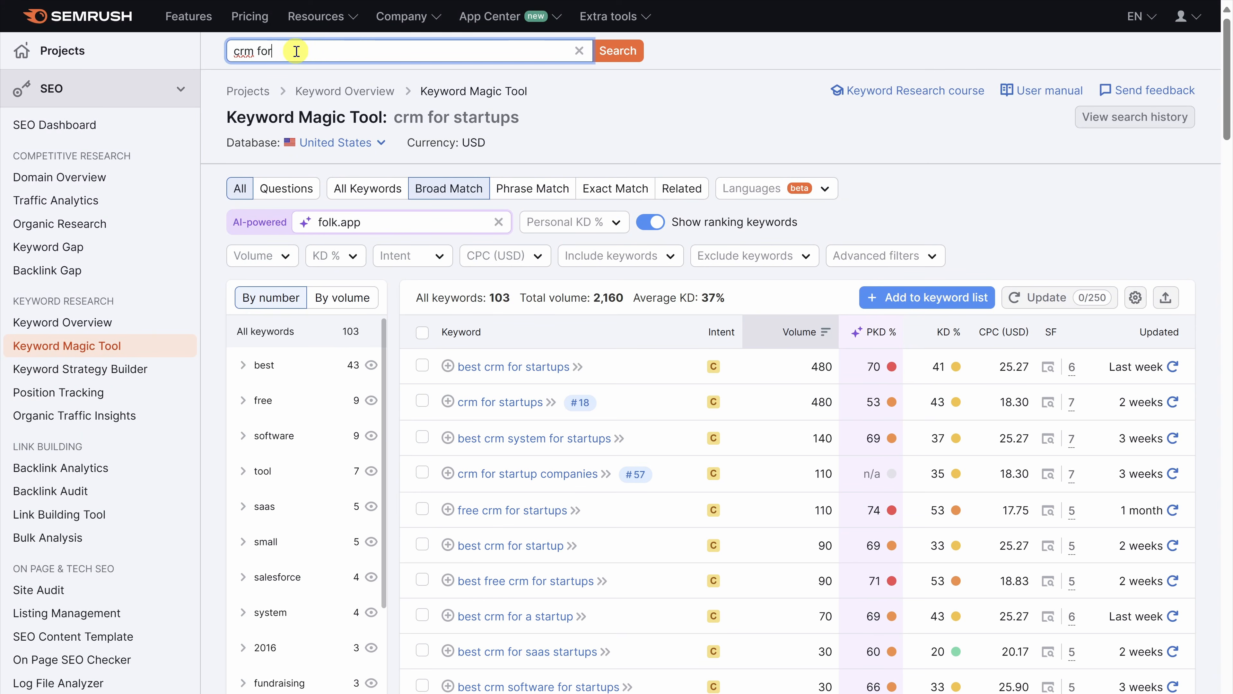
left_click(615, 51)
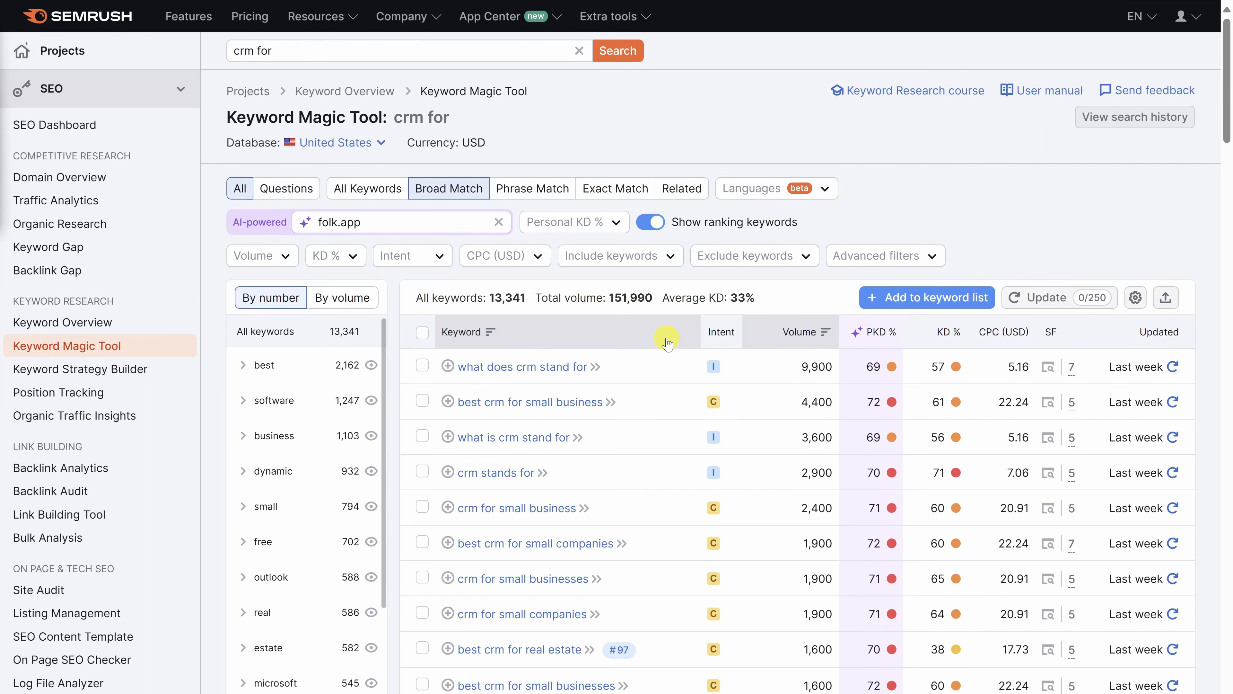
Examine the intent, volume and CPC columns, and compare KD with personal KD for "best crm for real estate"
mouse_move(711, 334)
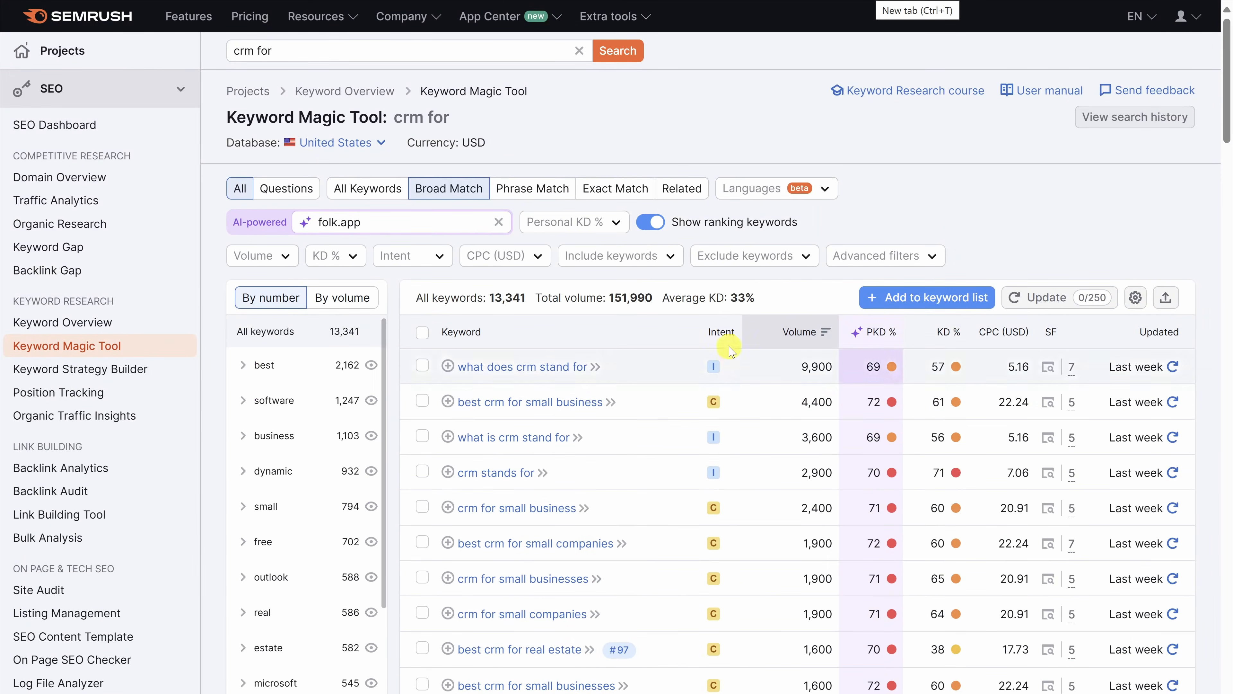
mouse_move(815, 336)
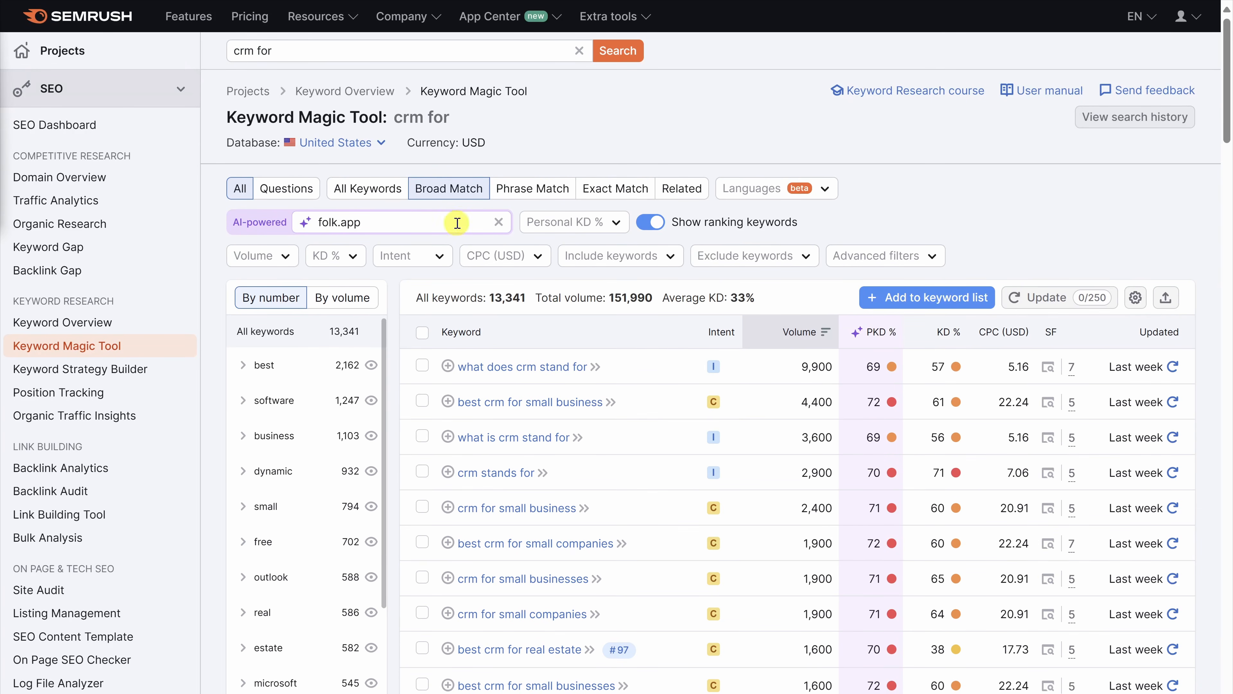
left_click(339, 222)
type(".")
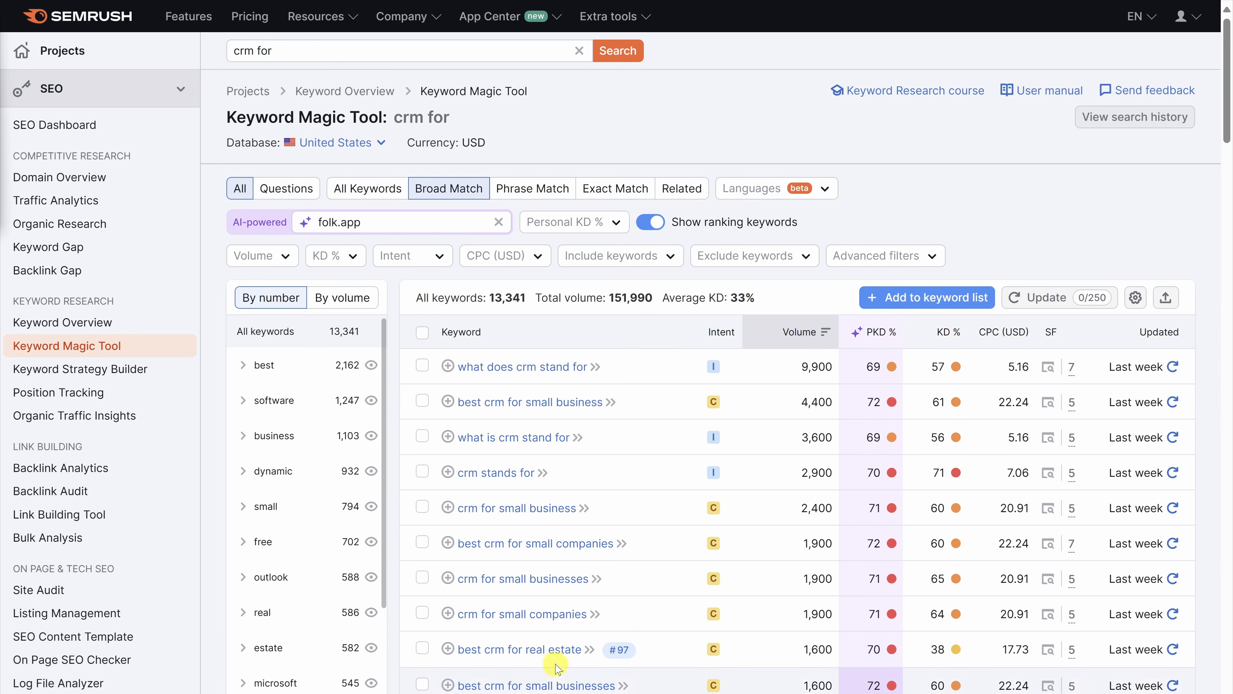
mouse_move(938, 653)
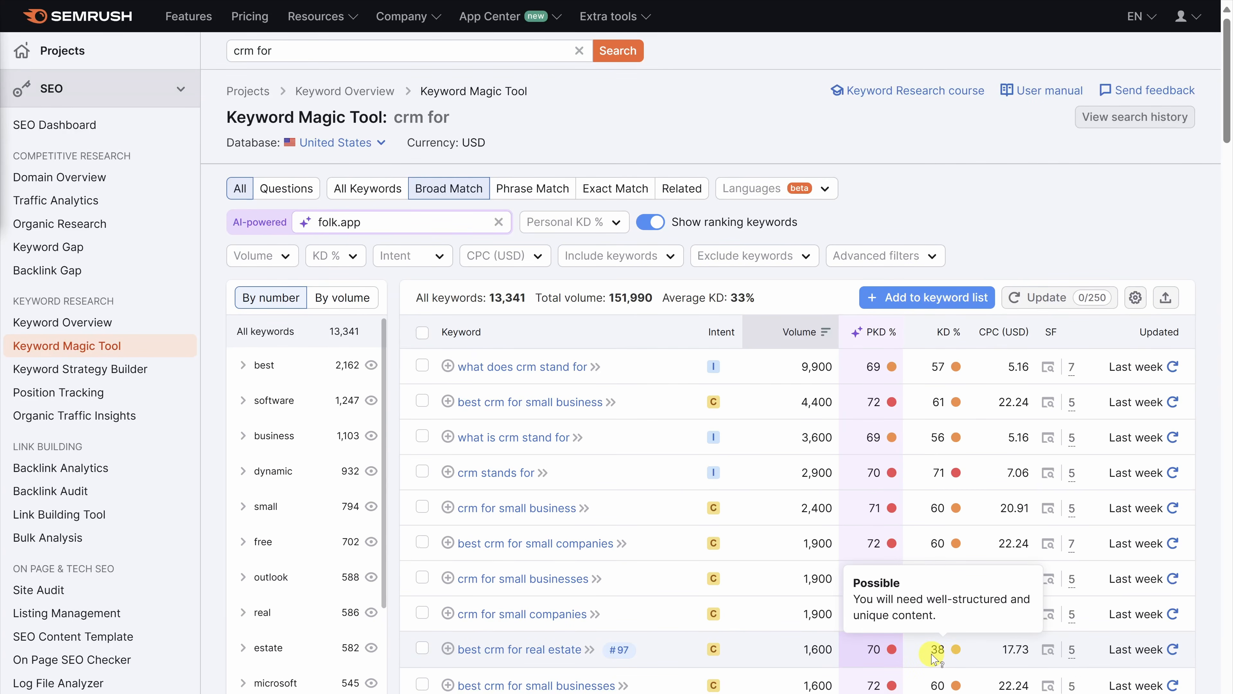
mouse_move(881, 653)
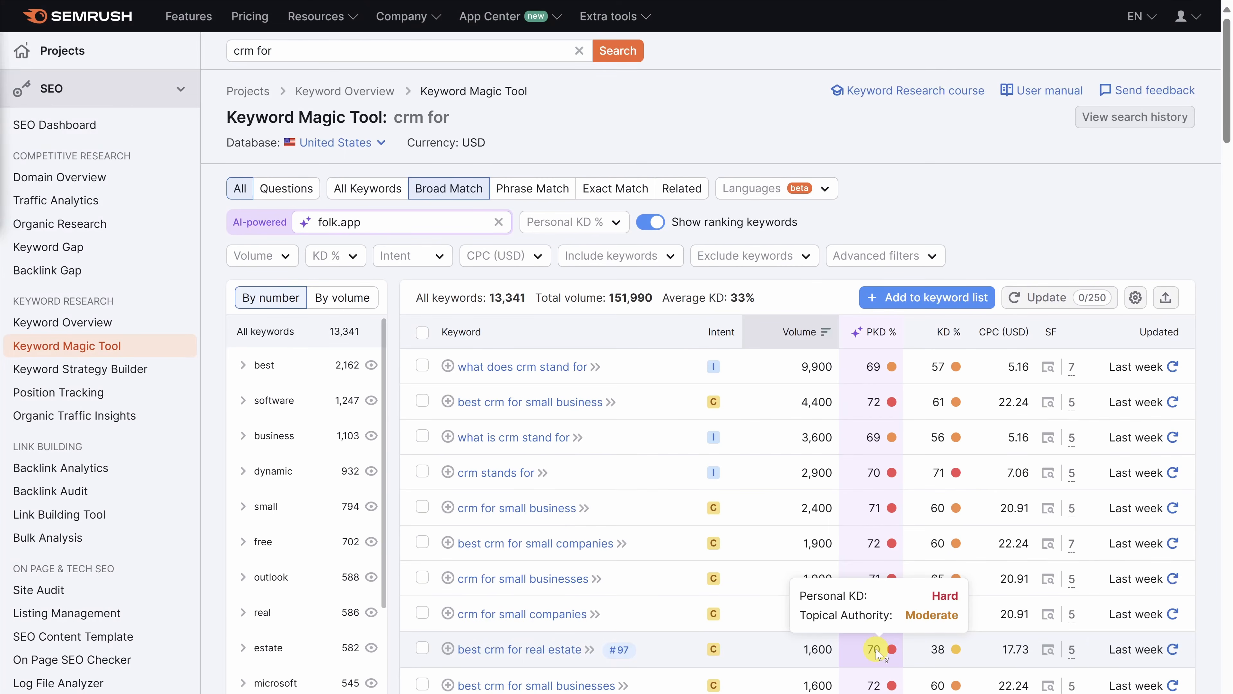
mouse_move(1000, 339)
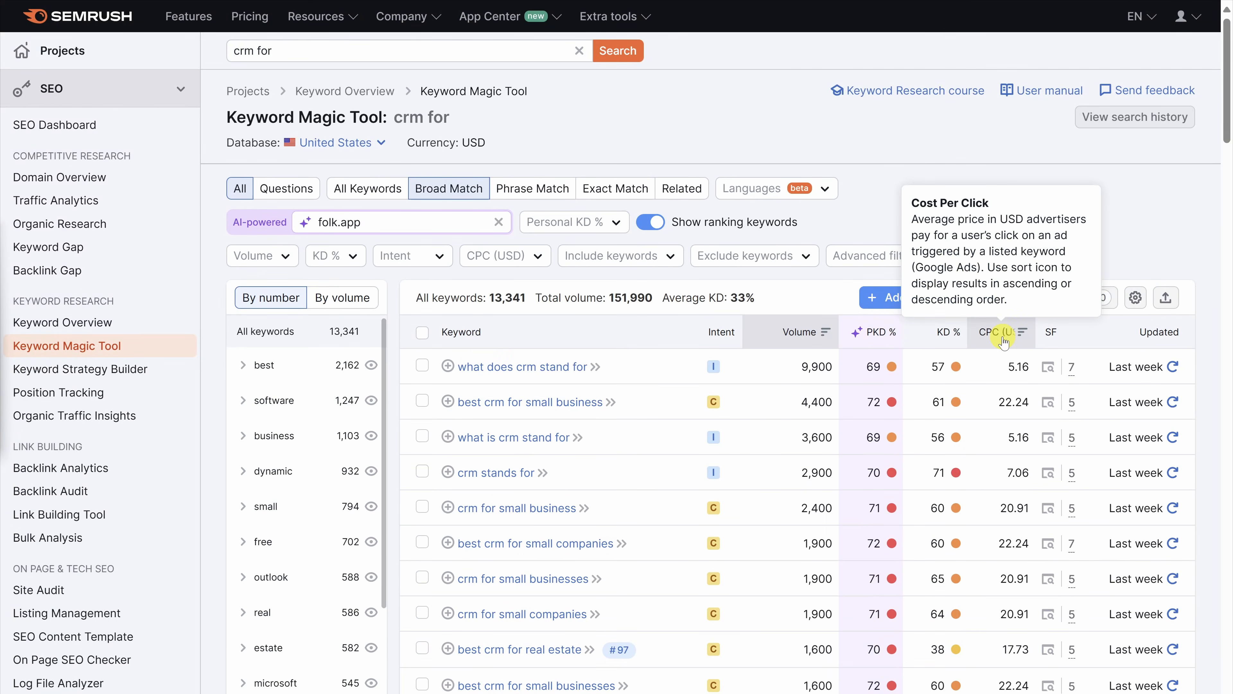
Add the Trend and Competitive Density columns to the keyword results table
left_click(1136, 297)
left_click(981, 454)
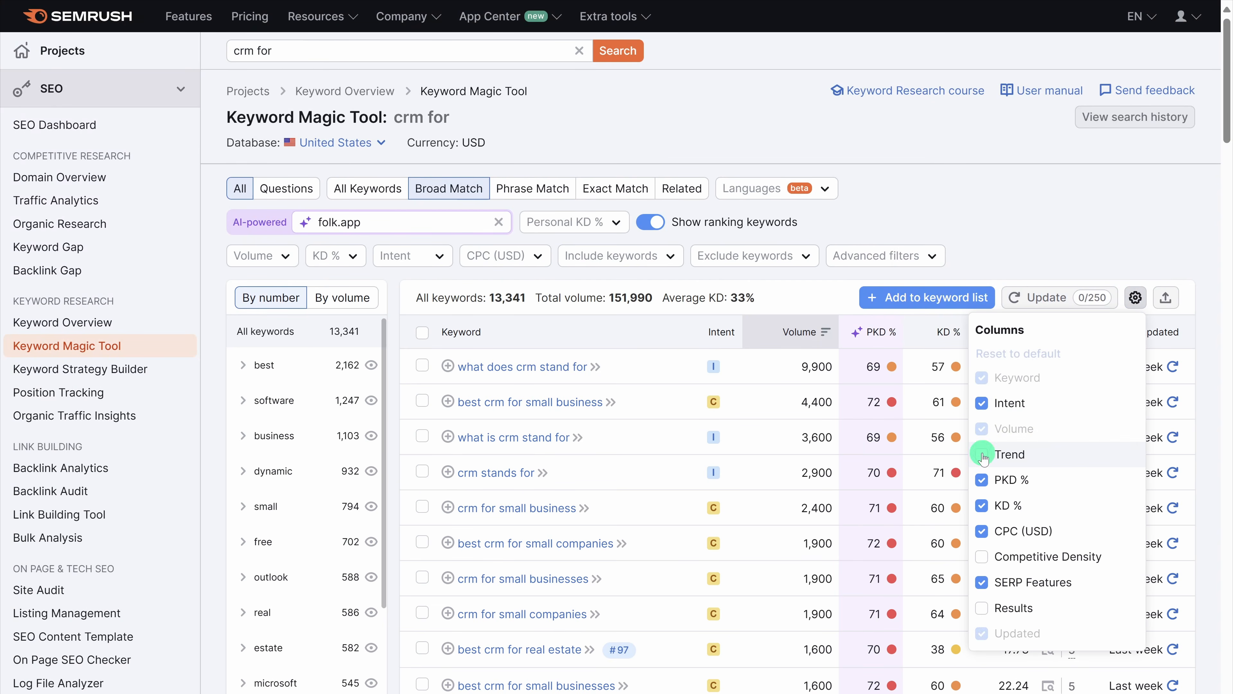
left_click(981, 557)
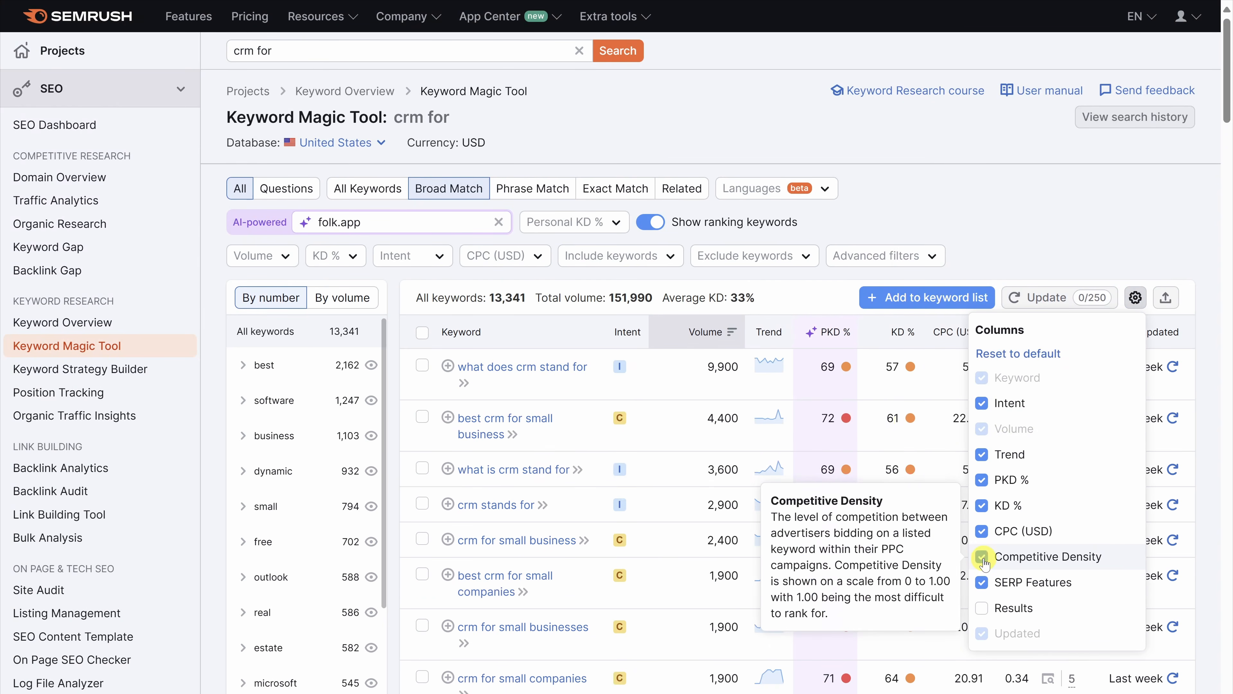
left_click(796, 289)
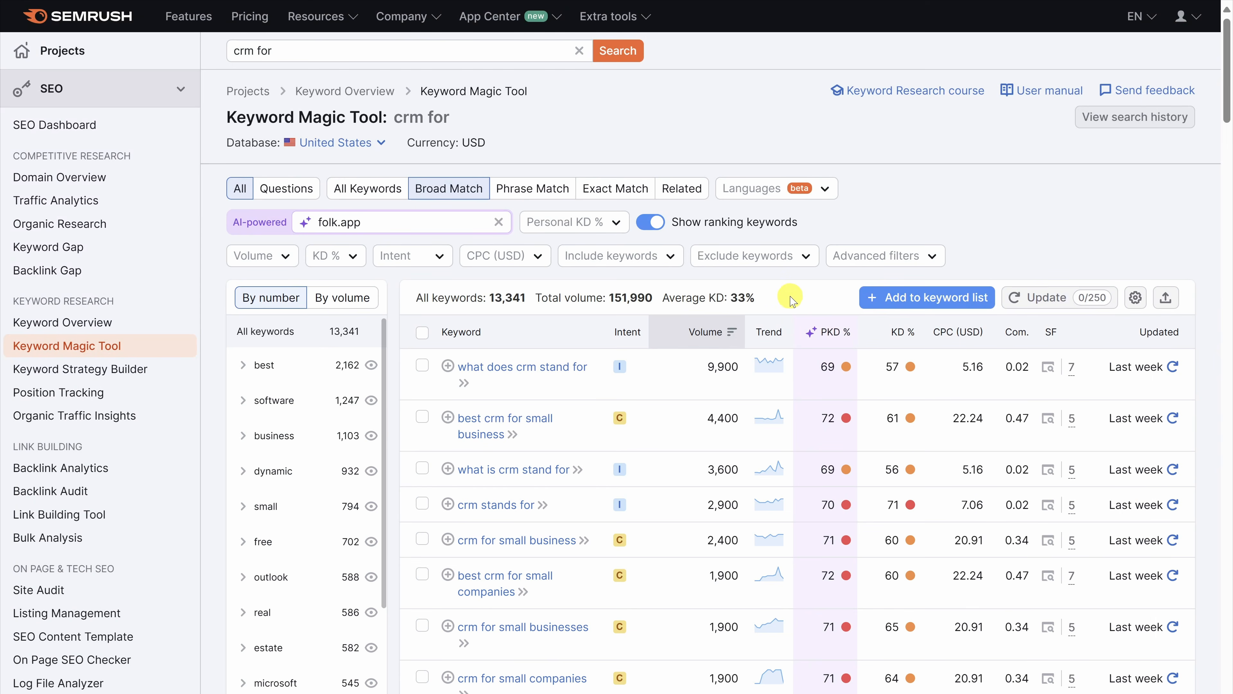
mouse_move(771, 340)
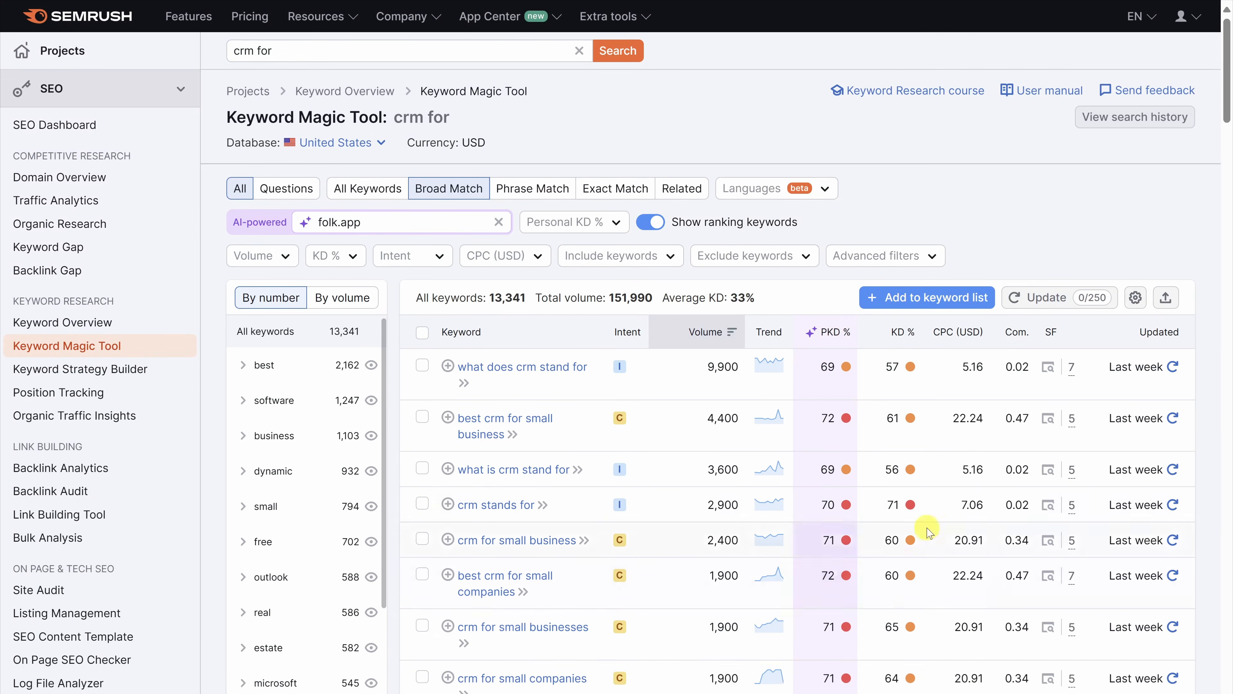
Filter the keywords by a custom Personal KD range from 0 to 49 percent
left_click(588, 224)
left_click(547, 442)
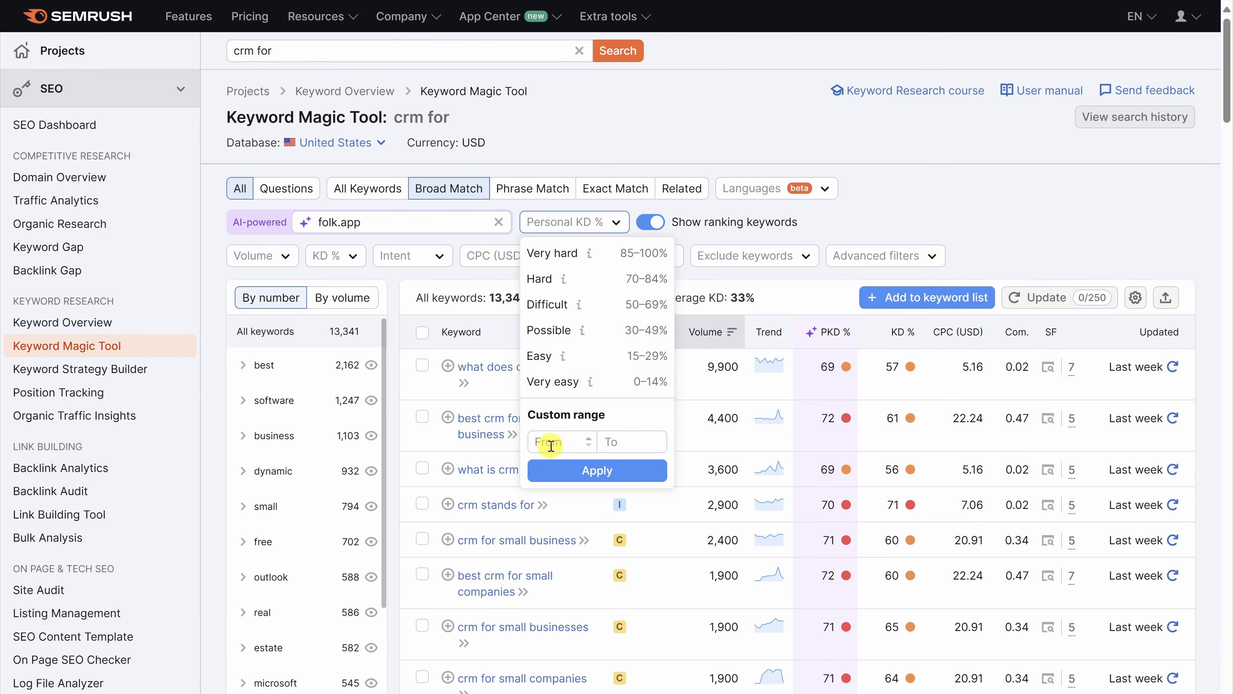
type("0")
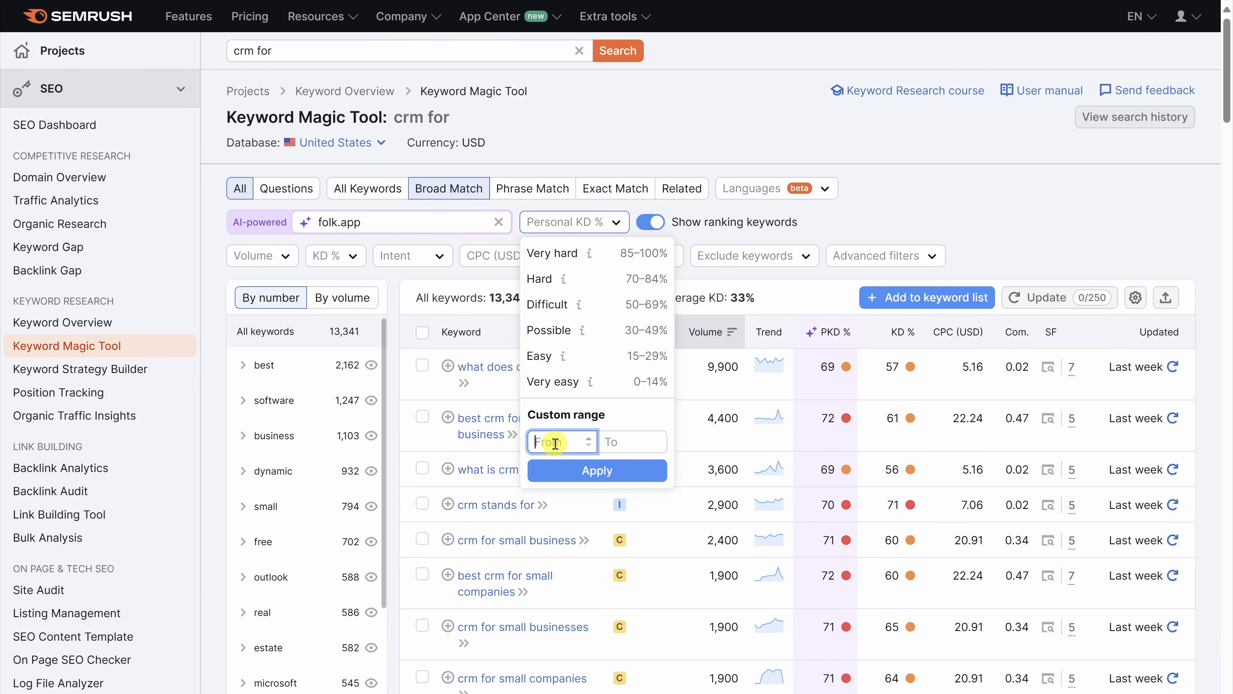
left_click(624, 439)
type("49")
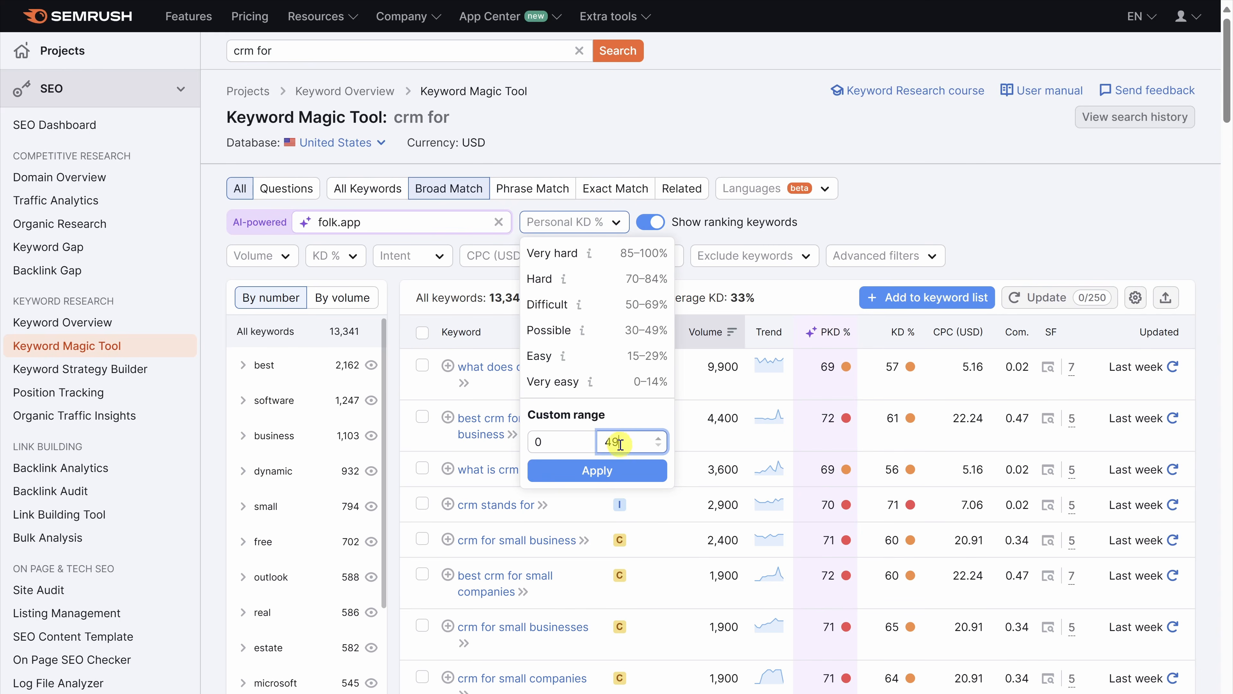
left_click(621, 469)
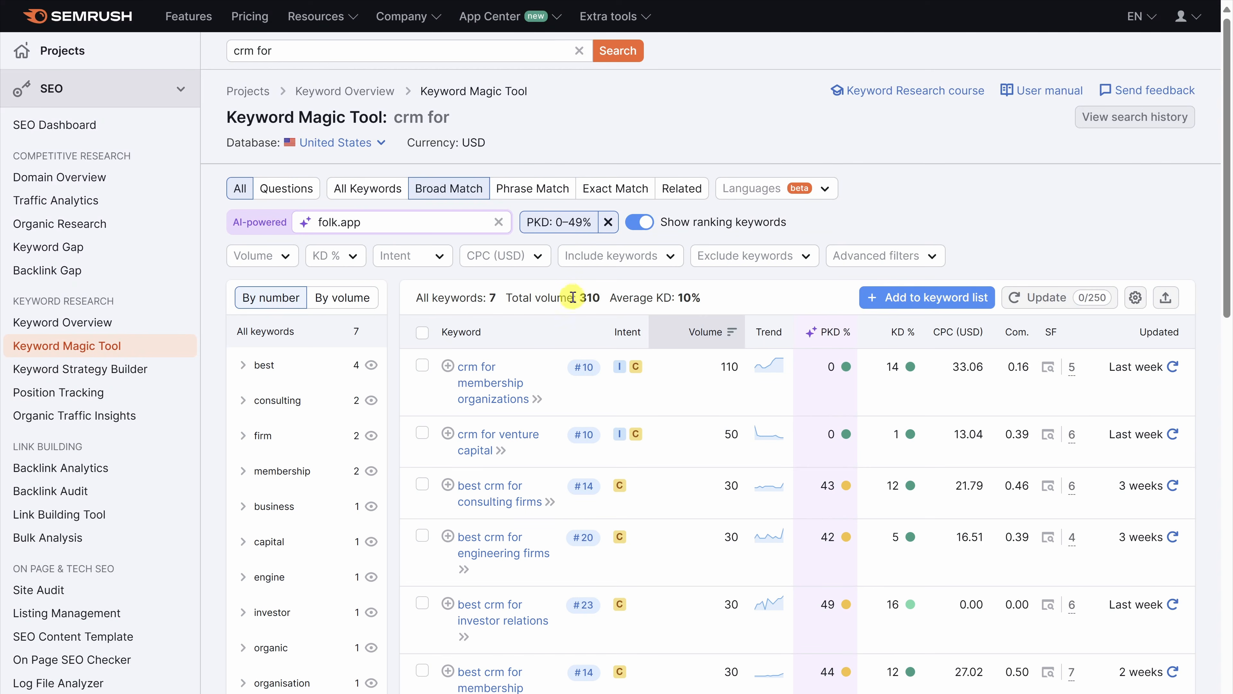
Raise the upper limit of the Personal KD filter to 69 percent
left_click(569, 222)
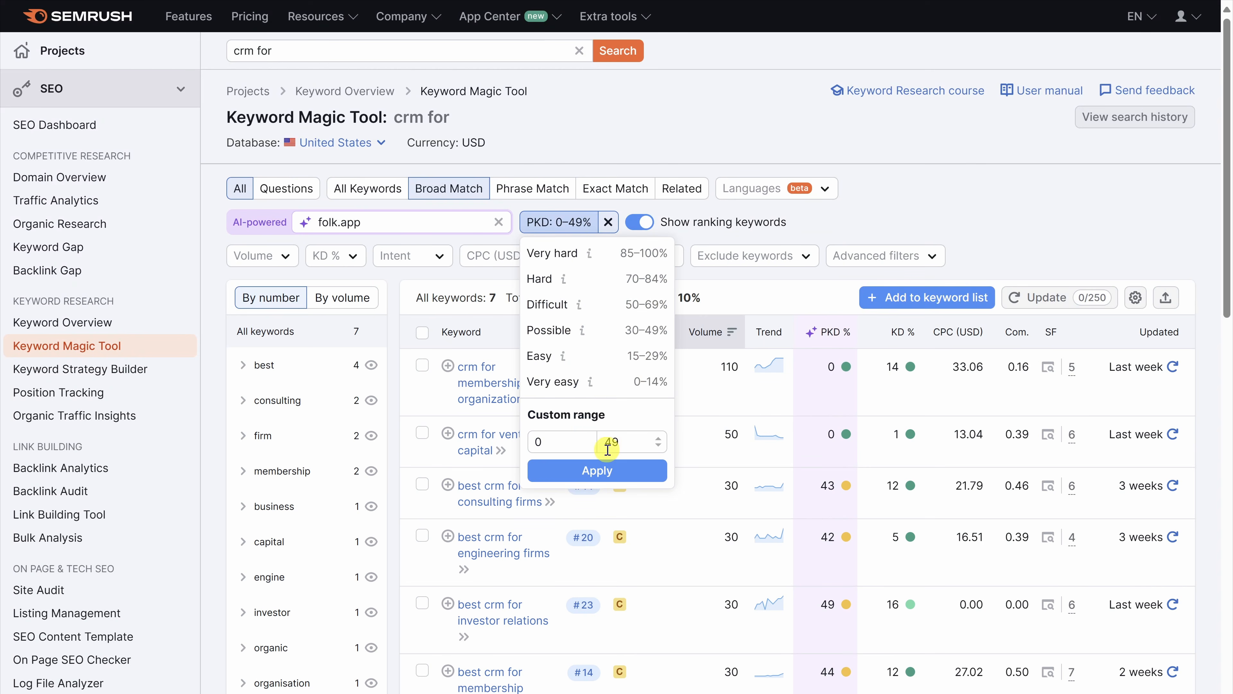
left_click_drag(626, 441, 602, 442)
type("69")
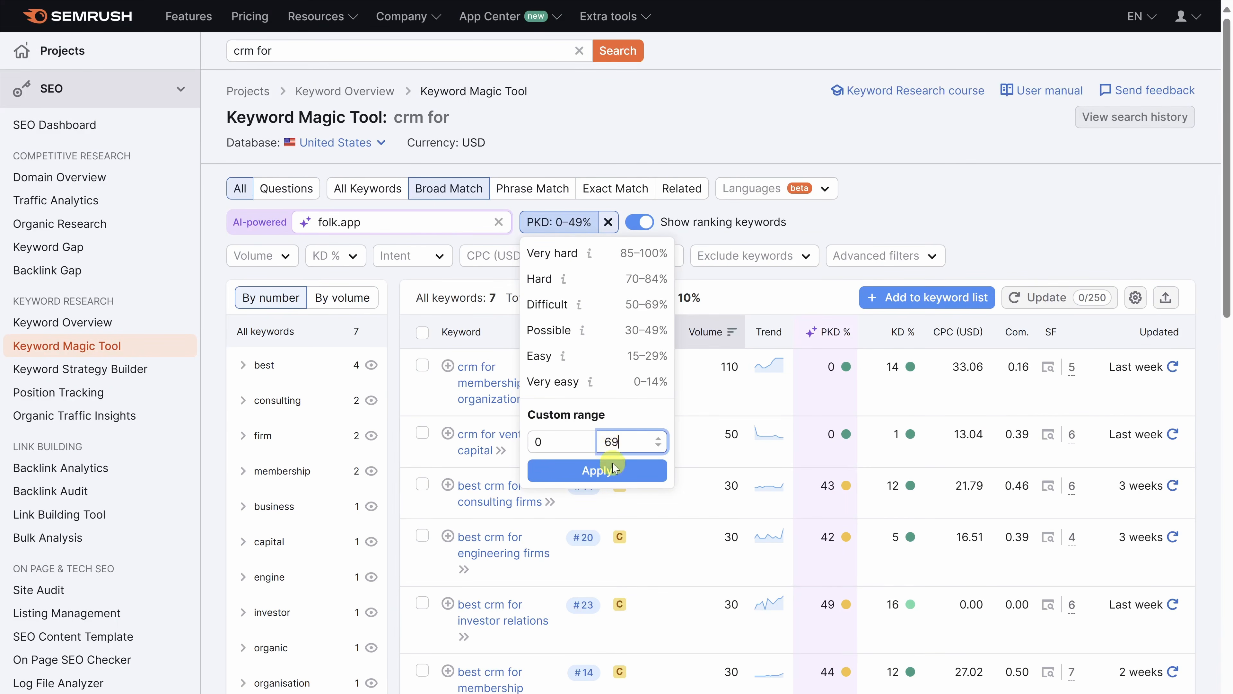
left_click(602, 469)
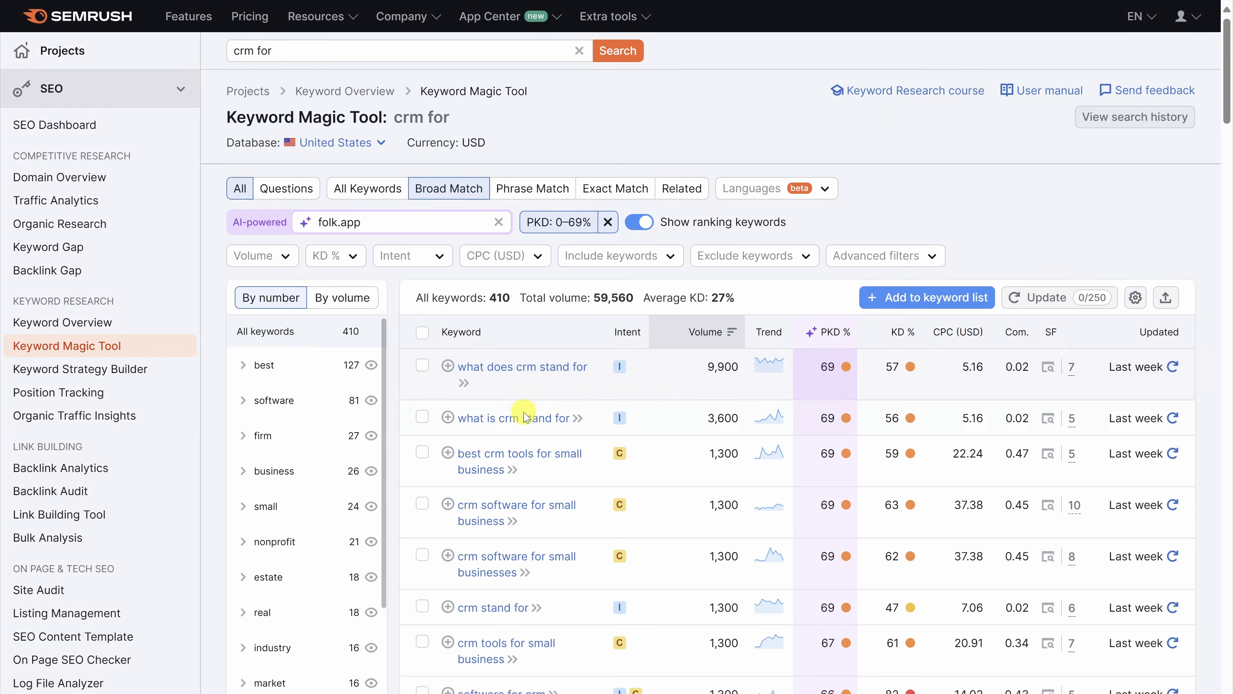
Select "best crm tools for small business", both "crm software for small business(es)" keywords, "best crm for realtors", "crm for financial advisors" and "crm for nonprofits"
left_click(422, 462)
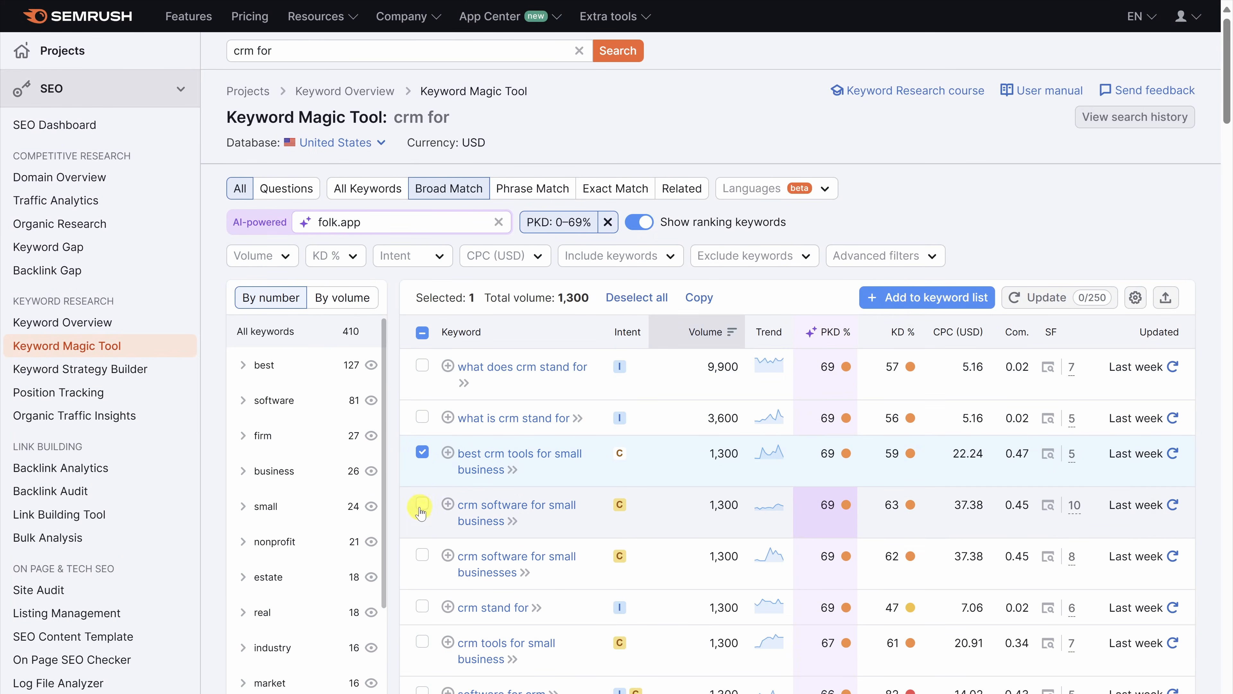
left_click(422, 505)
left_click(423, 559)
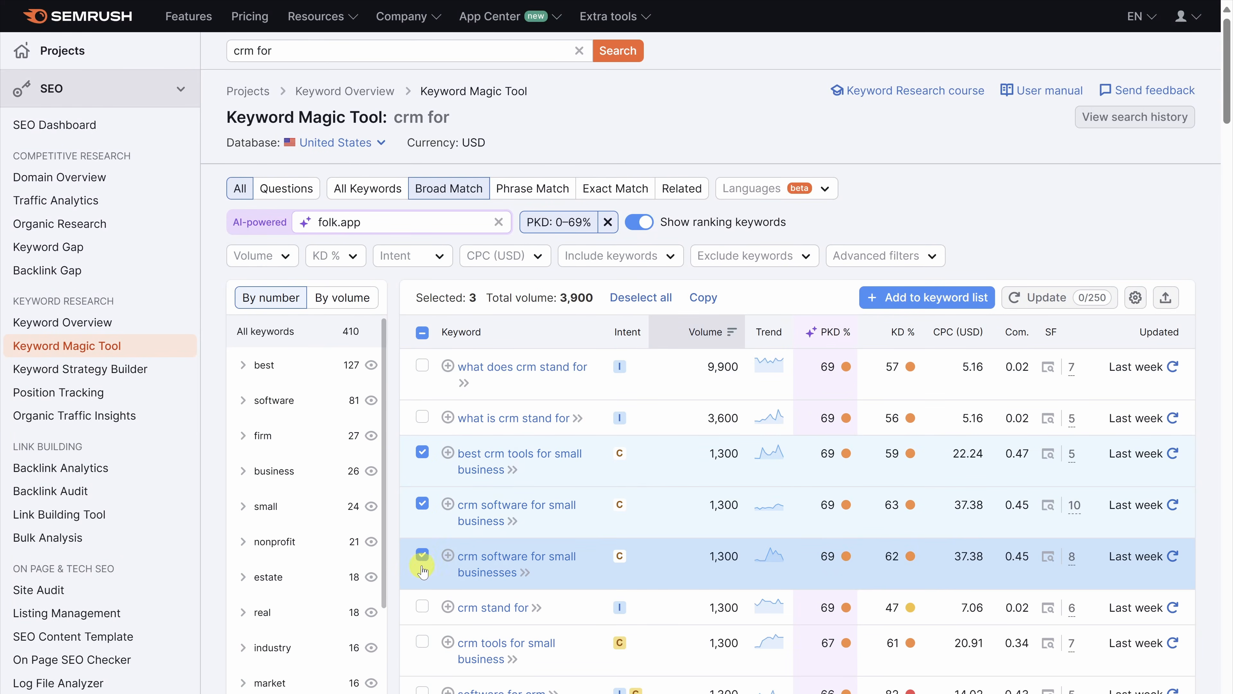
scroll(423, 561, "down", 3)
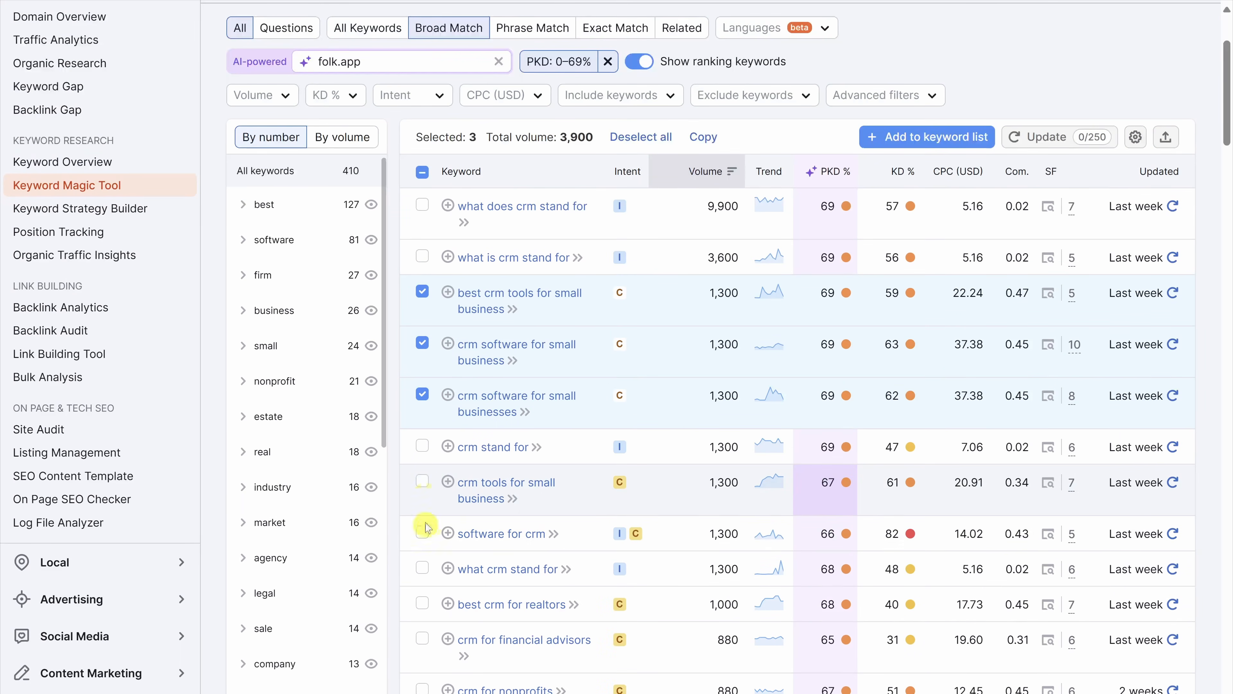
left_click(423, 605)
left_click(423, 639)
left_click(423, 689)
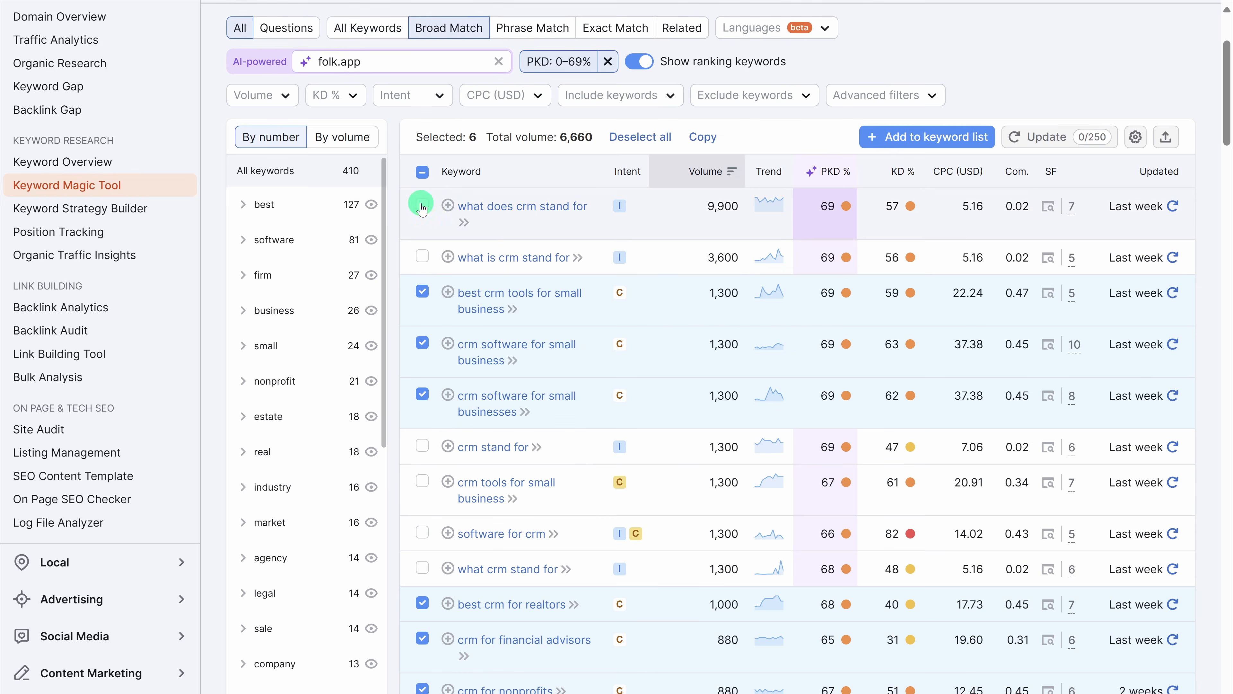
Add the informational keywords "what does crm stand for", "what is crm stand for" and "crm stand for" to the selection
left_click(422, 206)
left_click(422, 257)
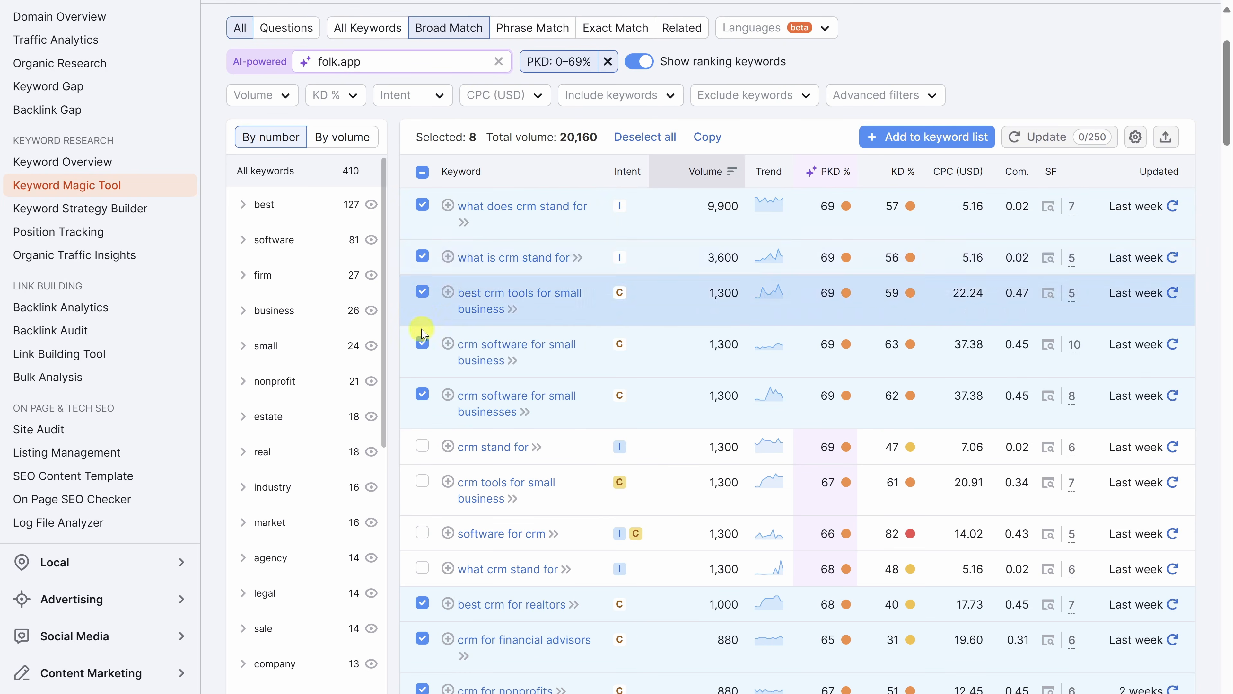
left_click(423, 448)
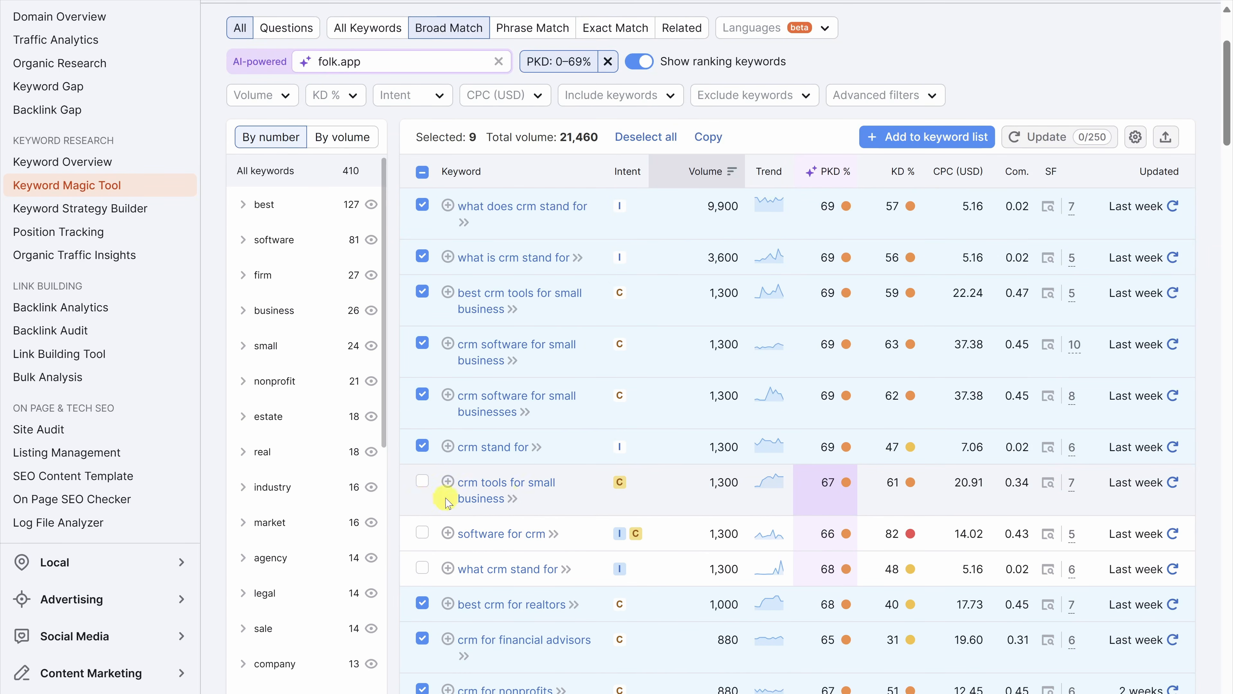
mouse_move(847, 448)
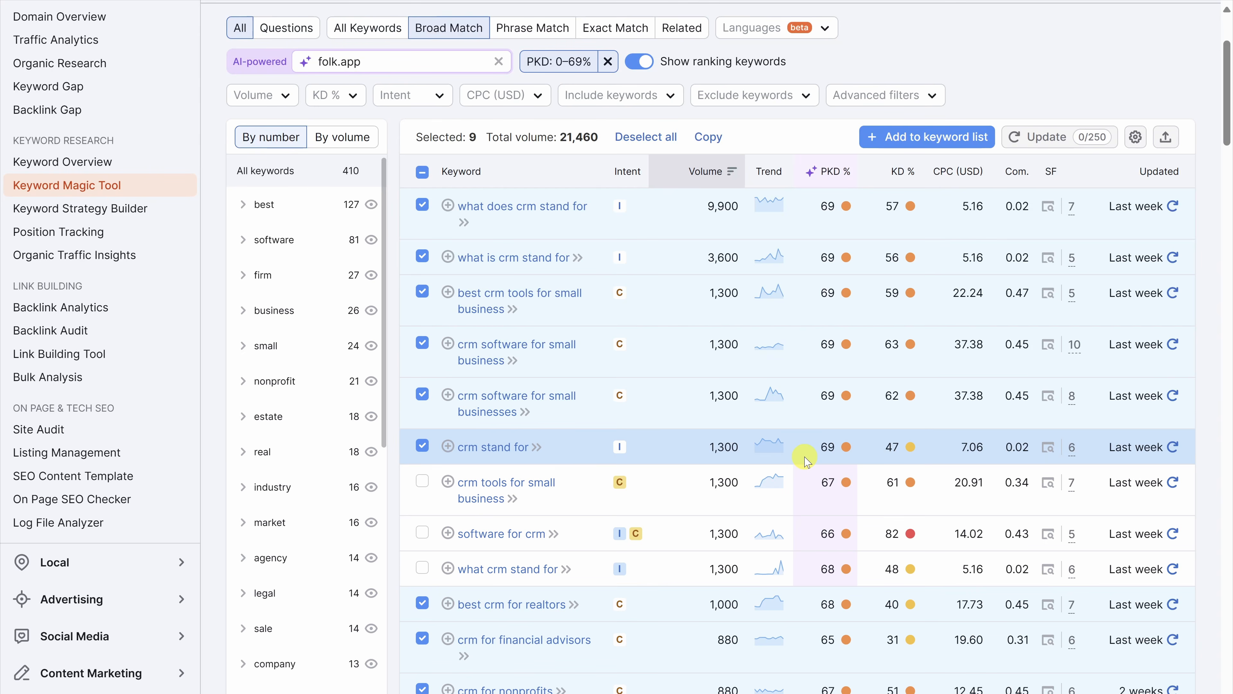
Save the selected keywords to a new keyword list named "Day 1"
left_click(915, 139)
type("Day 1")
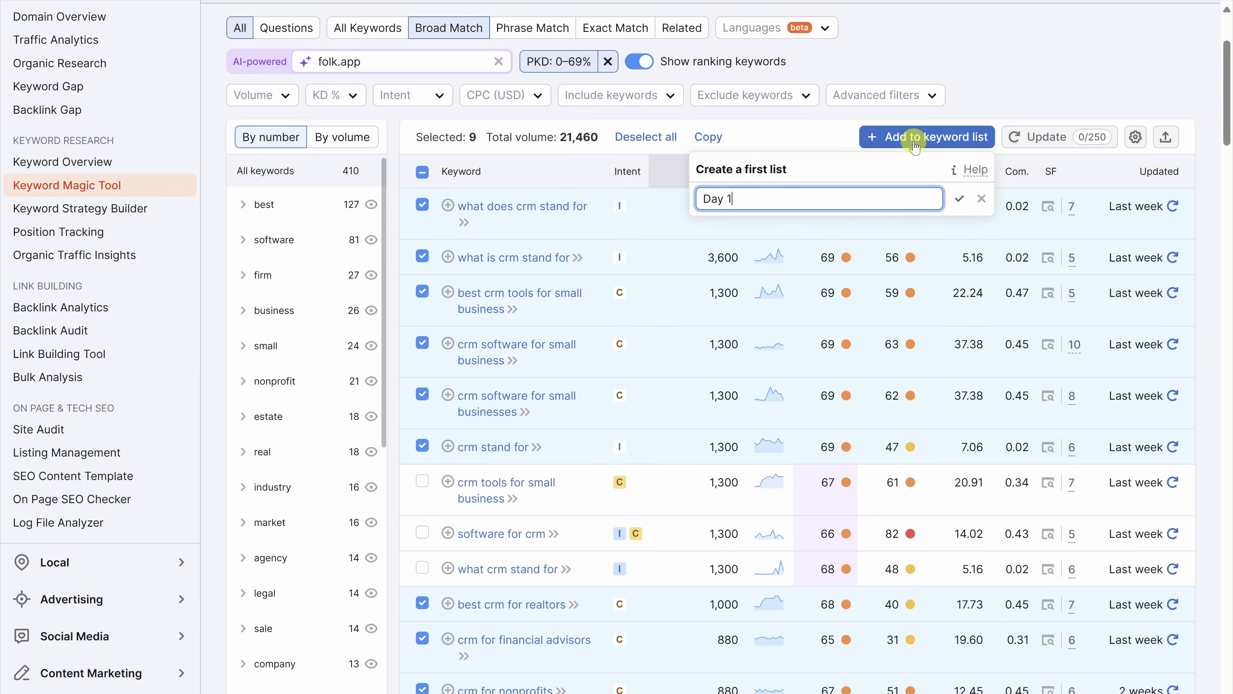
left_click(960, 200)
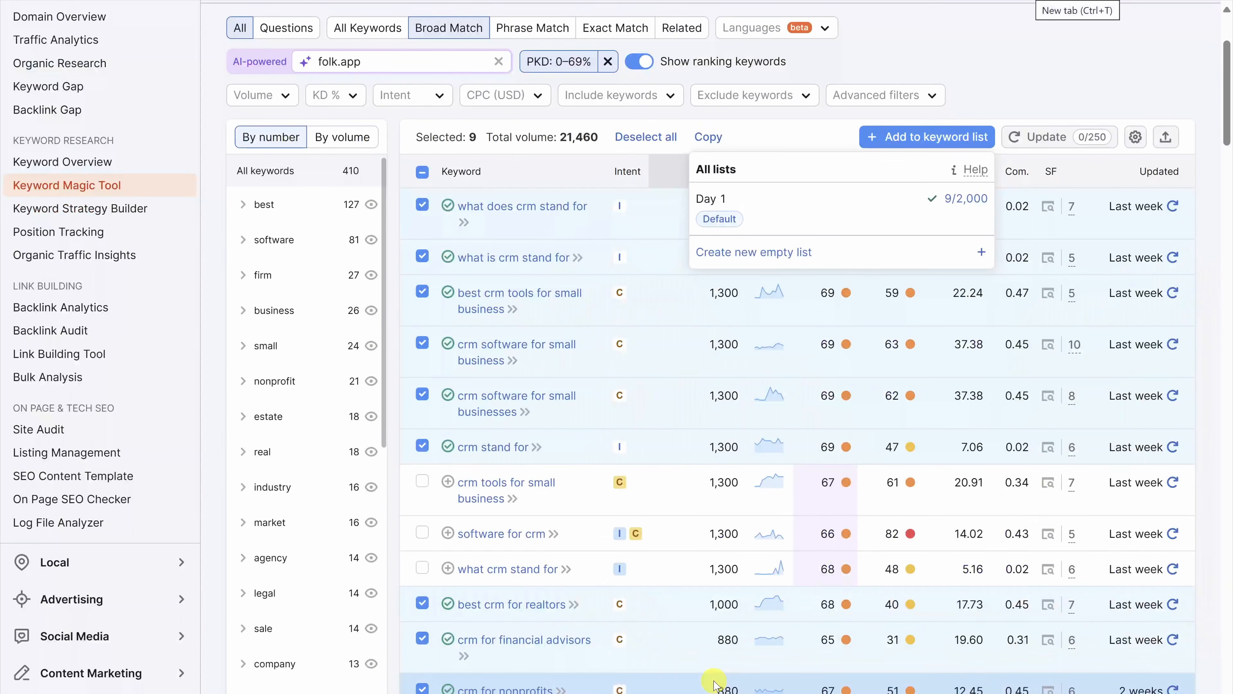
Run an Organic Research analysis of the domain folk.app for the US
left_click(54, 63)
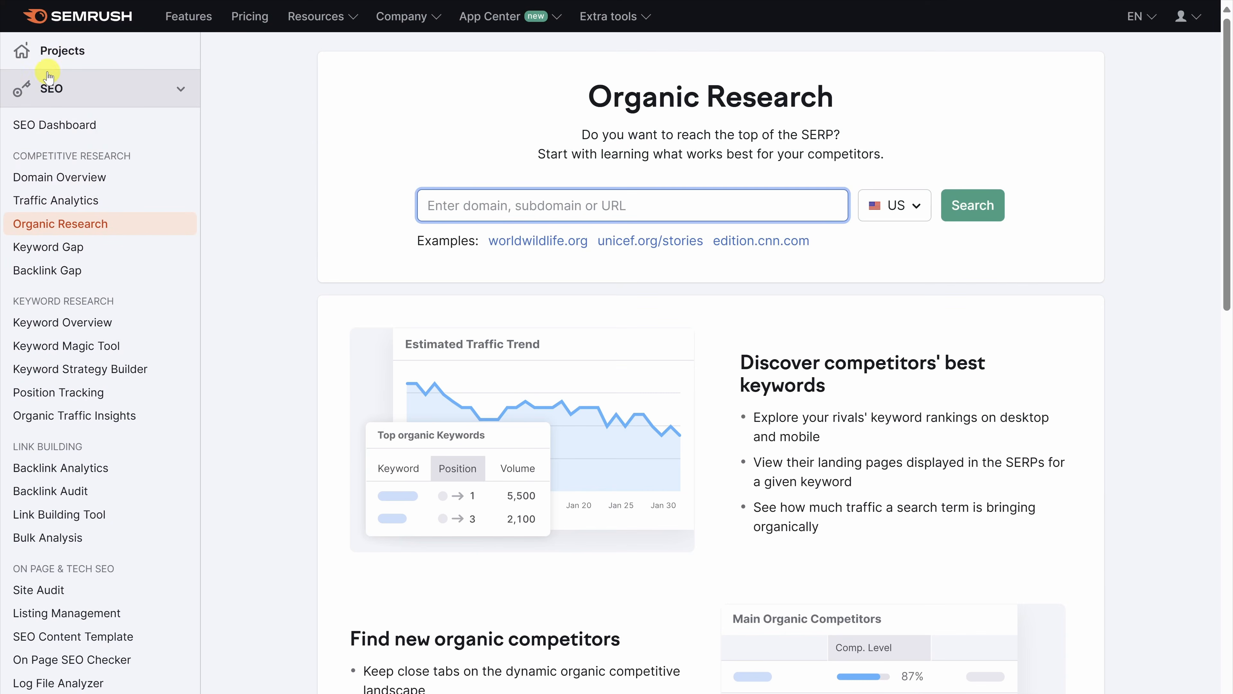
left_click(512, 208)
type("folk.app")
left_click(973, 204)
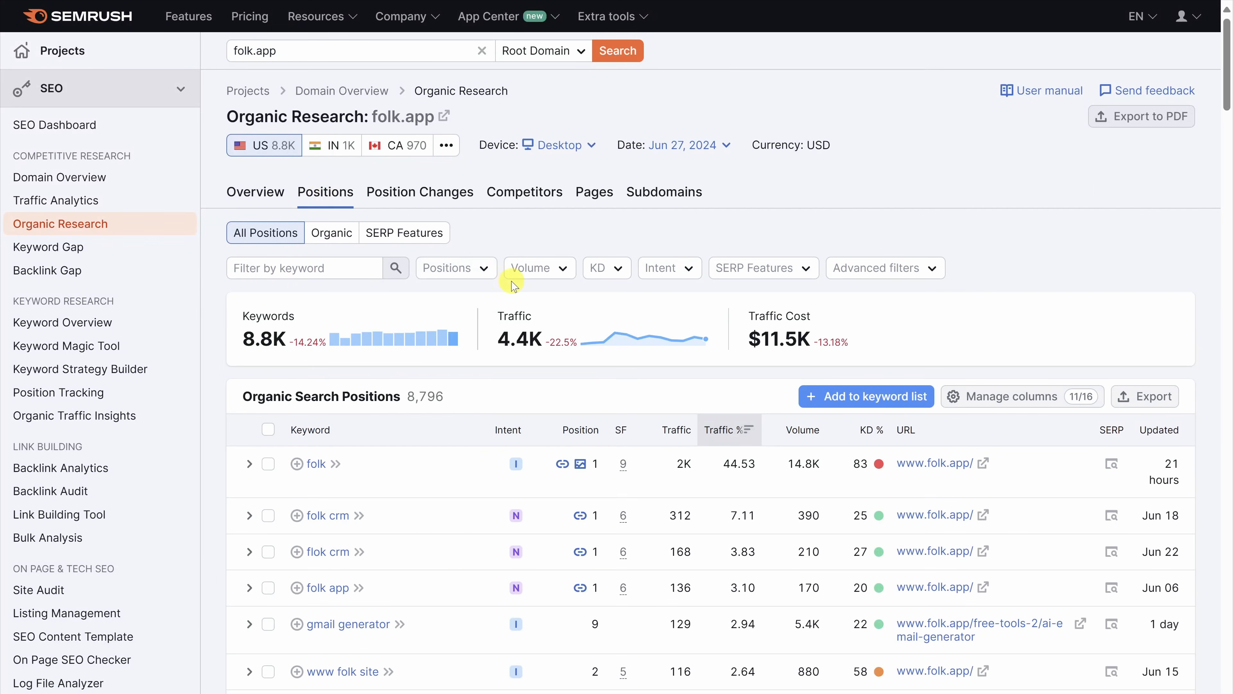
Filter the organic search positions of folk.app to a custom range from 2 to 15
left_click(486, 269)
left_click(473, 571)
type("2")
left_click(541, 577)
type("15")
left_click(521, 602)
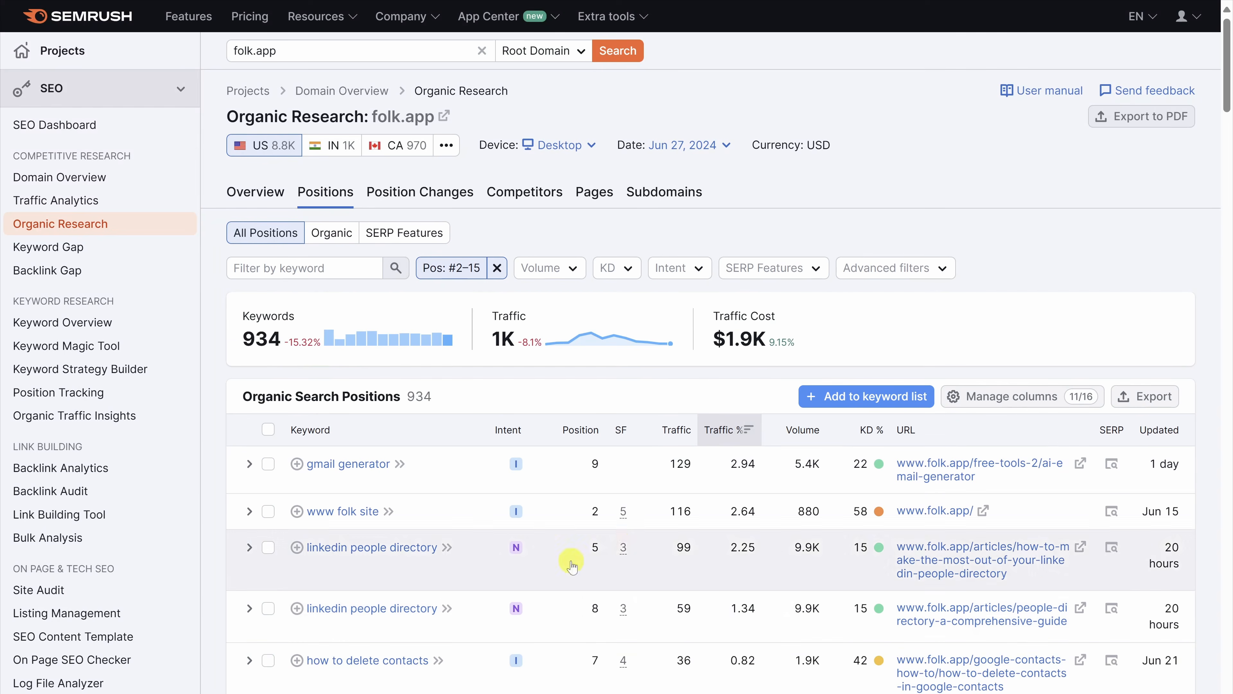
Sort the organic positions by volume and select the keywords "gmail generator", "free email generator" and "google sheets crm template"
left_click(796, 430)
scroll(804, 434, "down", 7)
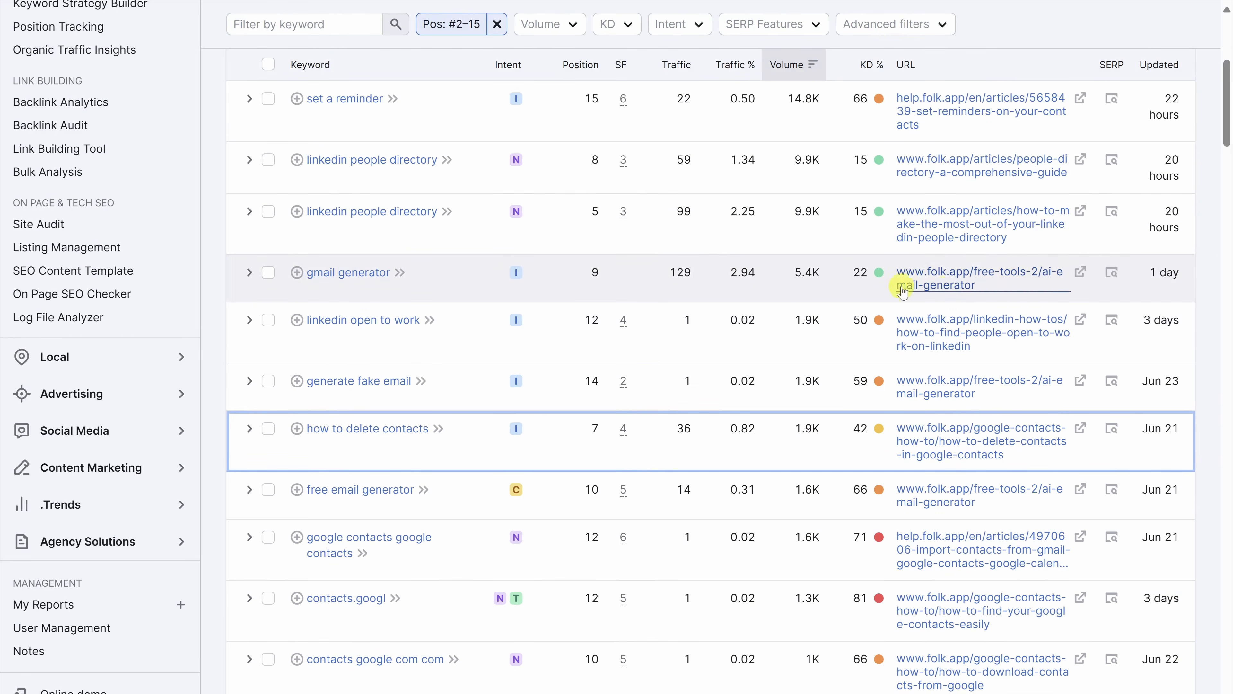
left_click(269, 275)
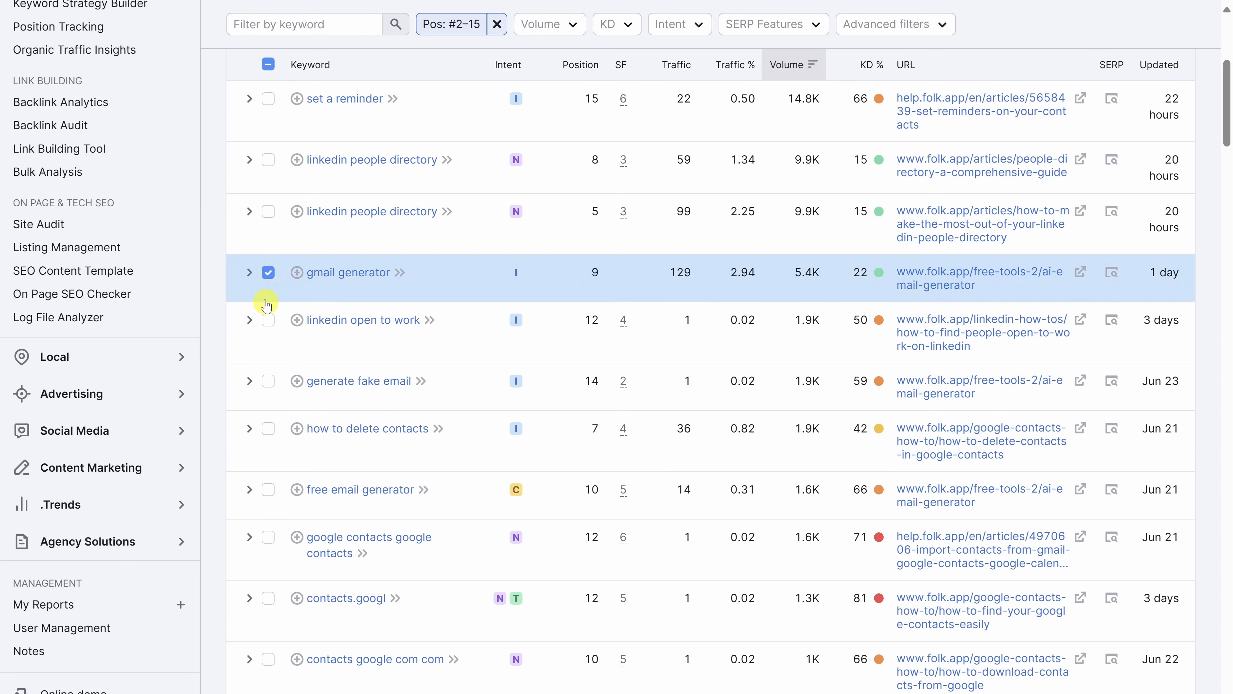
left_click(271, 492)
scroll(271, 492, "down", 15)
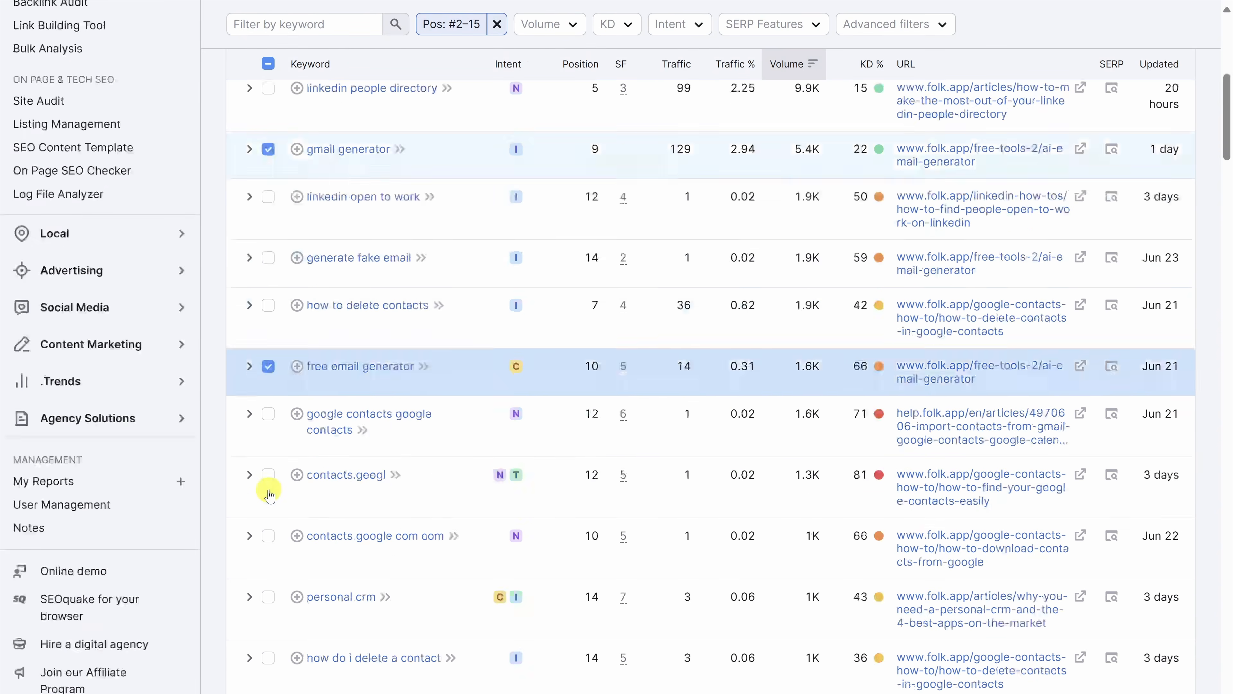
scroll(267, 486, "down", 5)
left_click(268, 556)
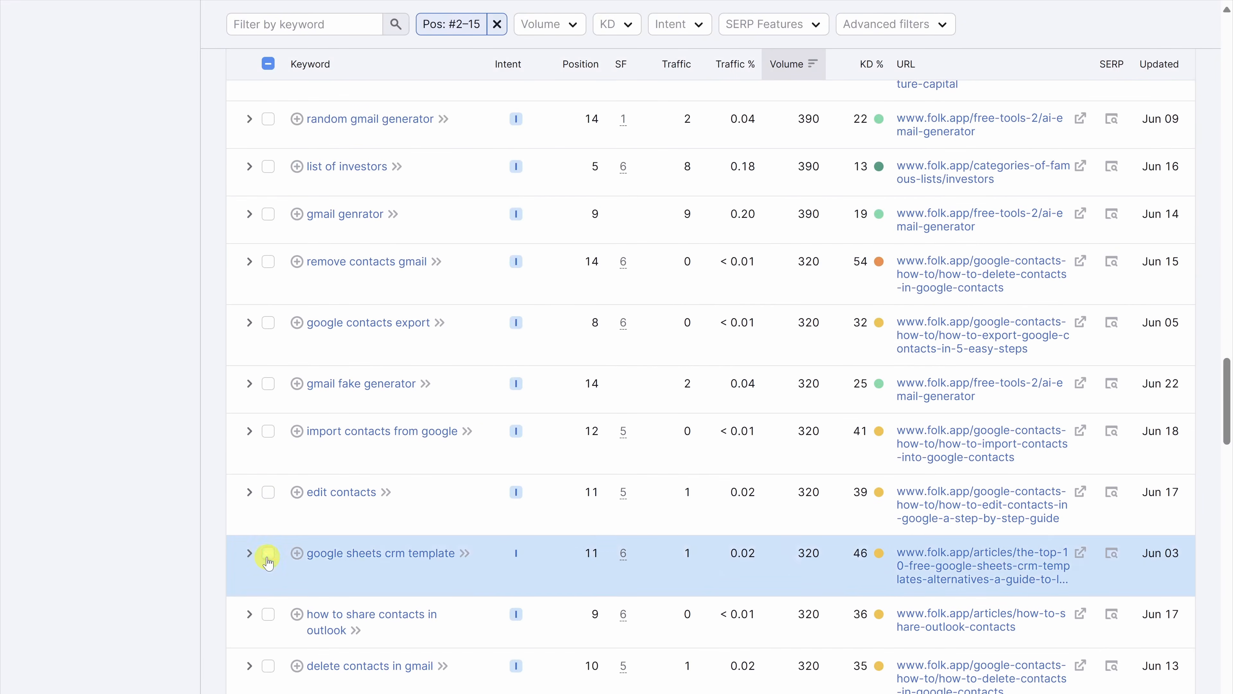
Add the keywords selected in folk.app's organic positions to the "Day 1" keyword list
scroll(271, 560, "up", 20)
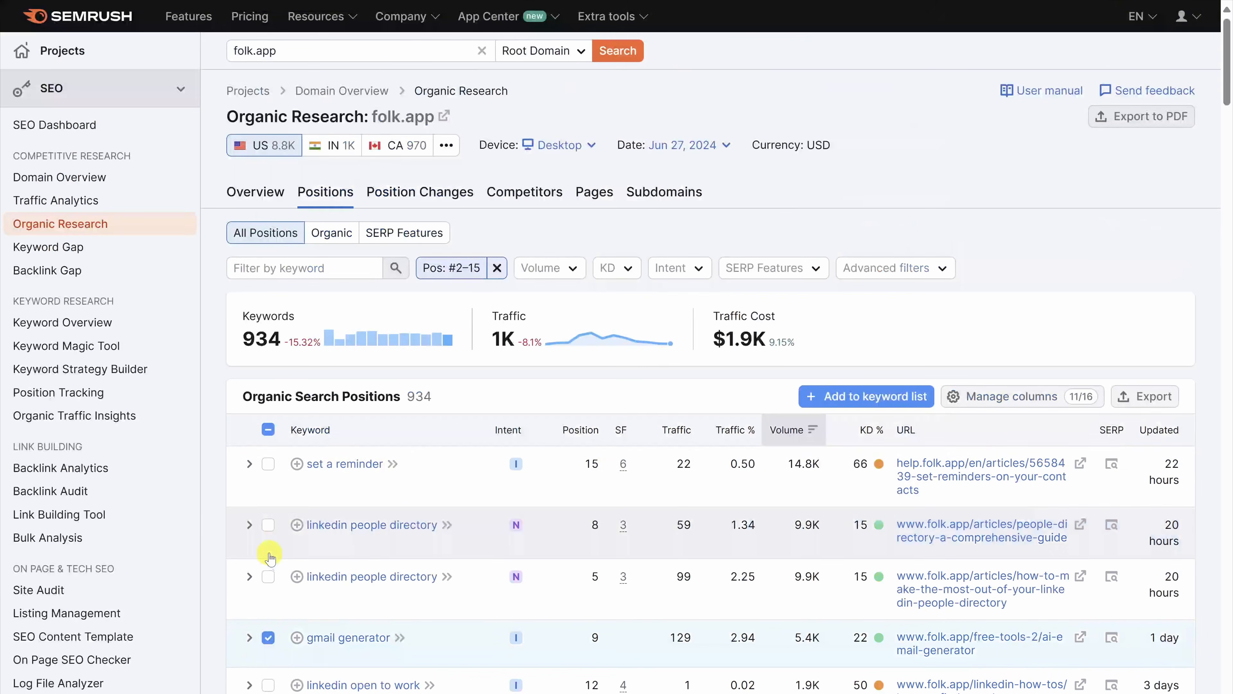
left_click(853, 398)
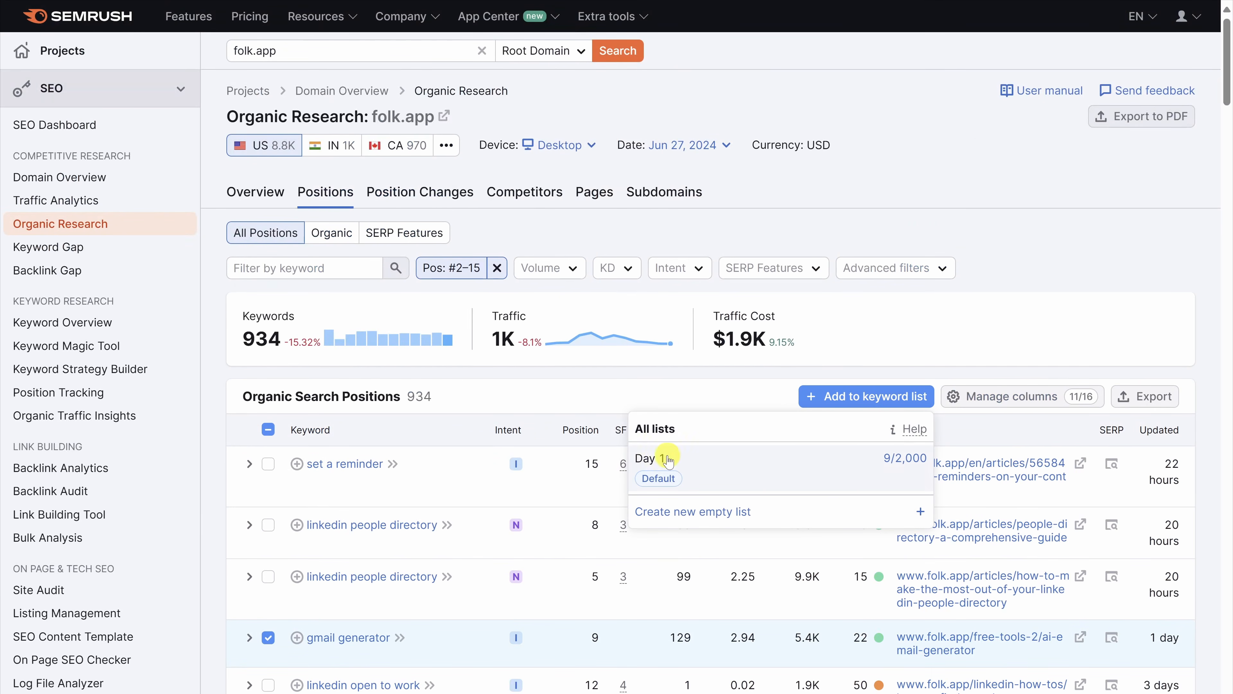
left_click(651, 463)
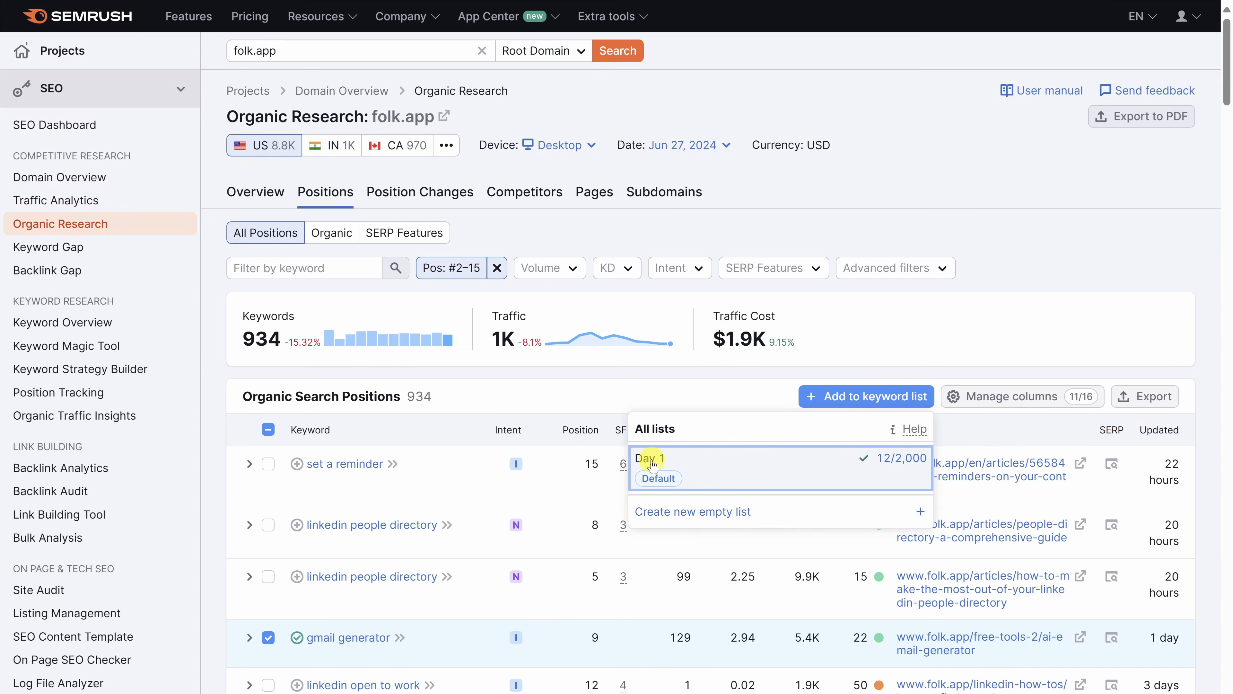
Run a Keyword Gap comparison of folk.app against hubspot.com, pipedrive.com and zixflow.com
left_click(54, 250)
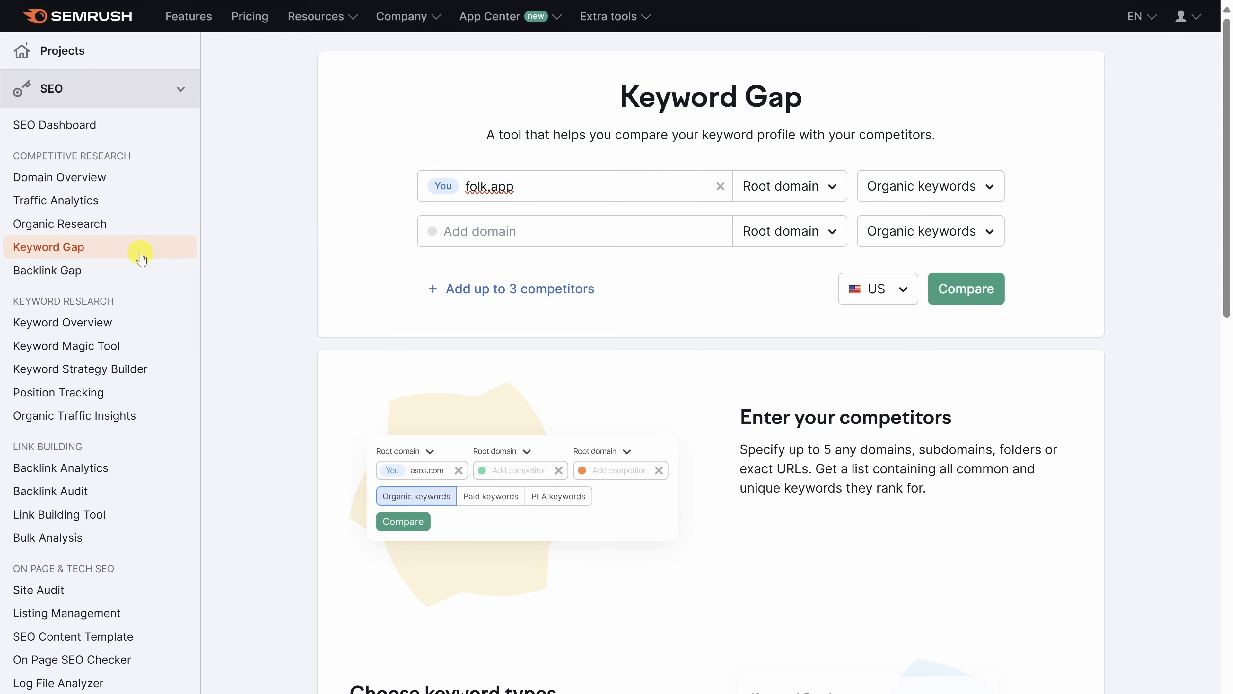
left_click(501, 292)
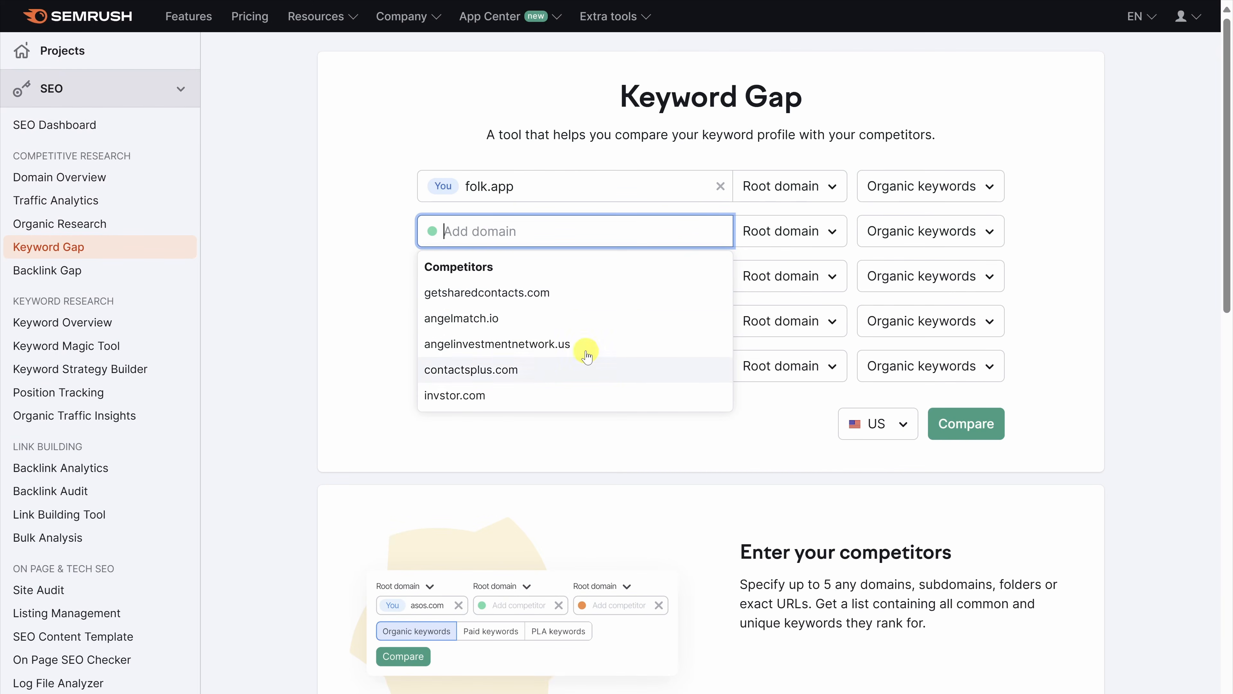
type("hubspot.com")
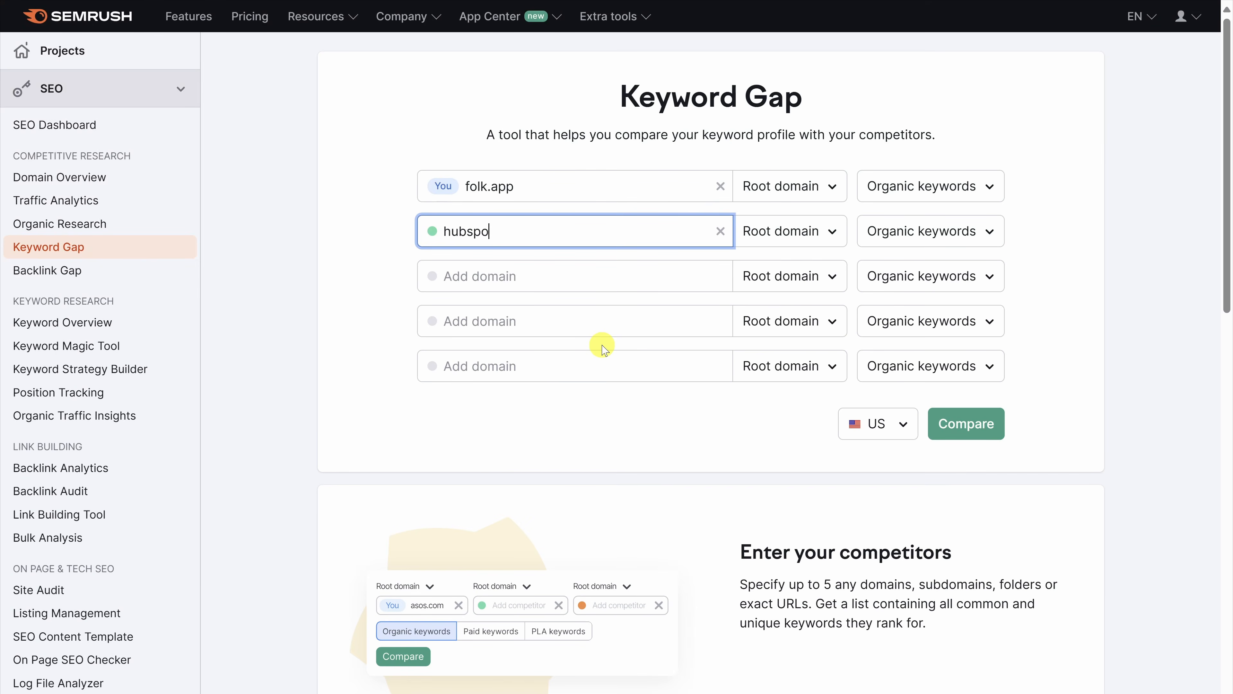
key("Tab")
key("Tab")
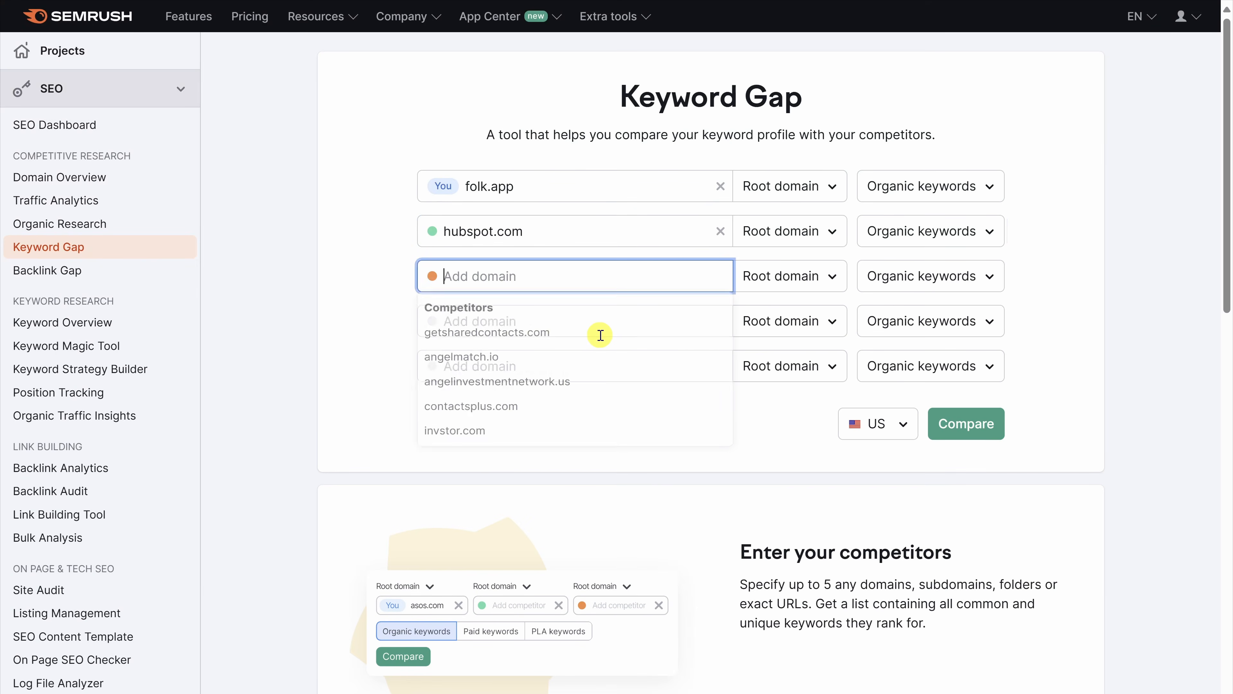
type("pipedrive.com")
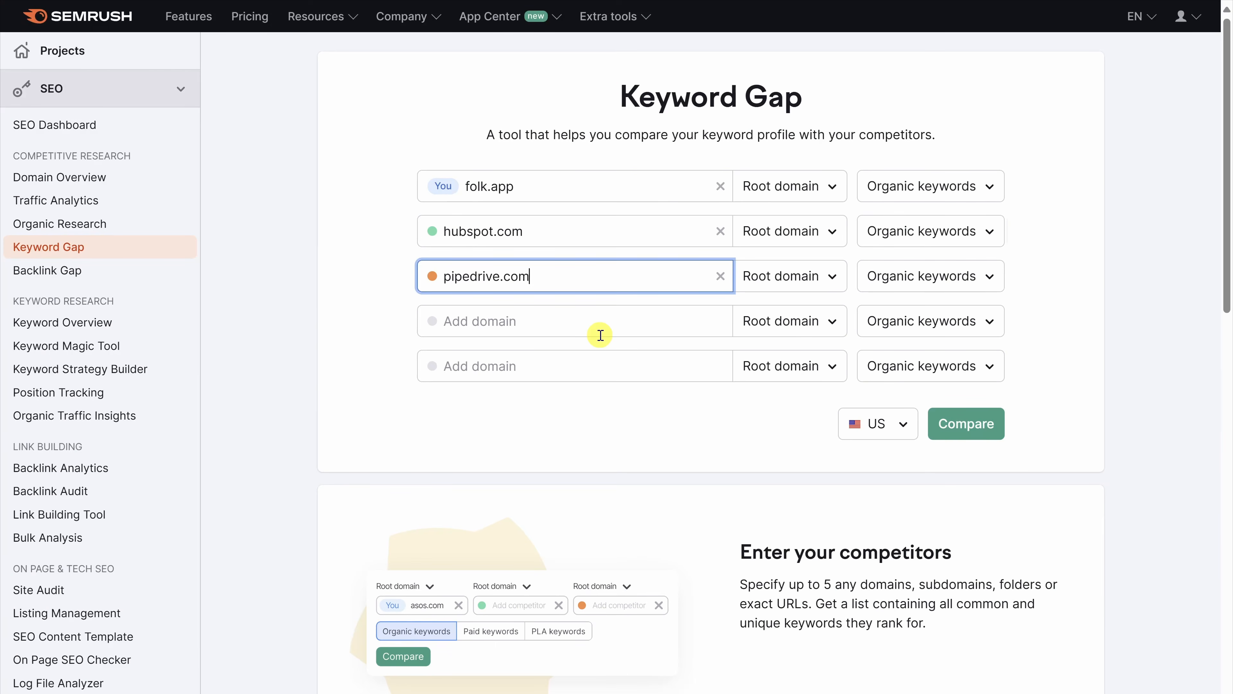
left_click(599, 330)
type("zixflow.com")
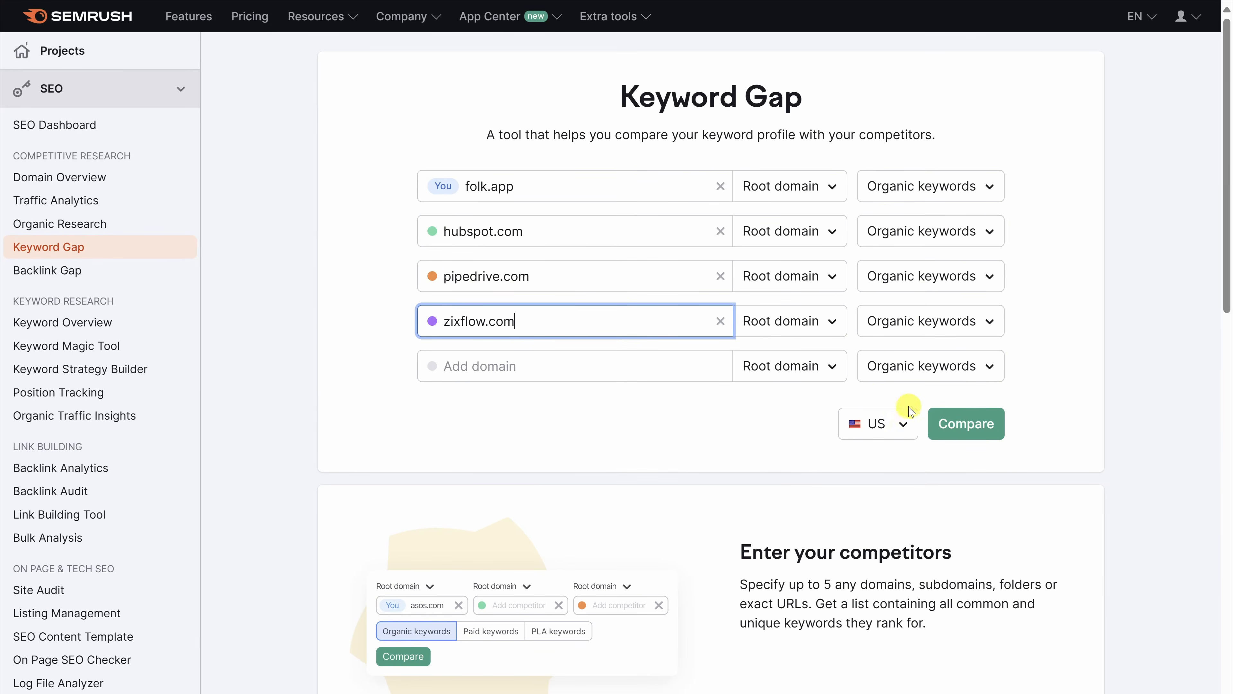
left_click(950, 422)
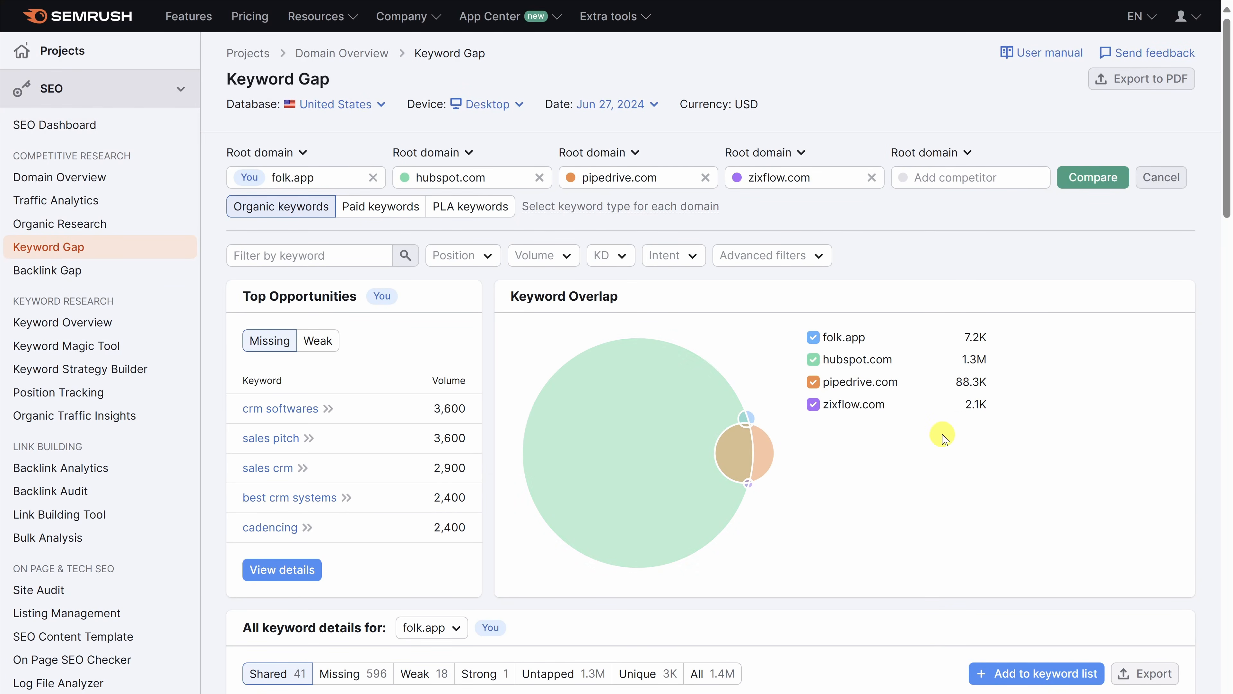
From the keywords folk.app is missing, add "sales crm" and "real estate crms" to the "Day 1" keyword list
scroll(955, 430, "down", 8)
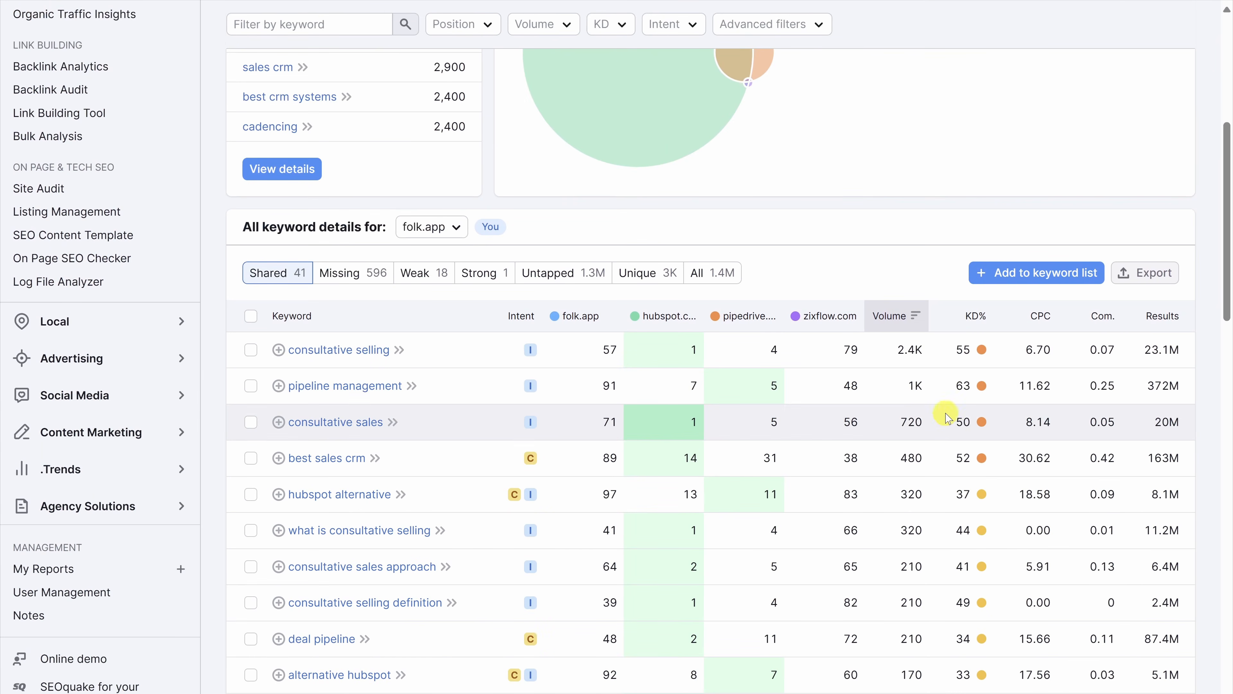
left_click(348, 277)
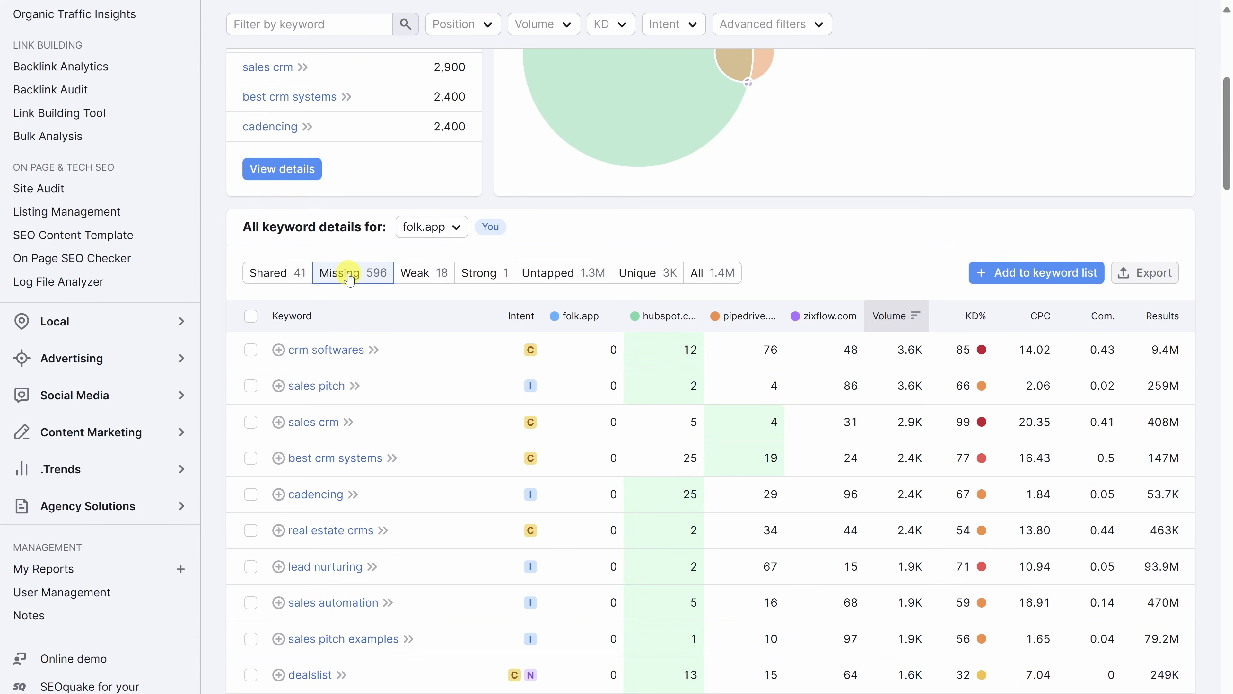
left_click(251, 423)
left_click(251, 530)
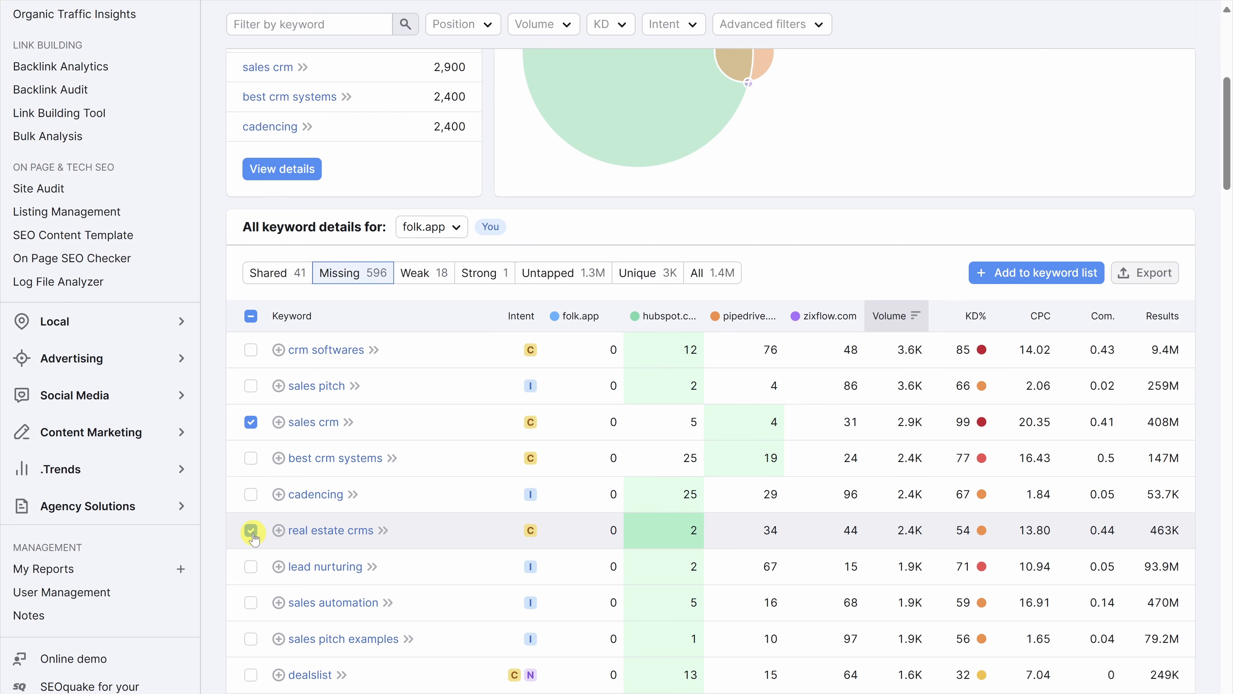
left_click(998, 273)
left_click(824, 340)
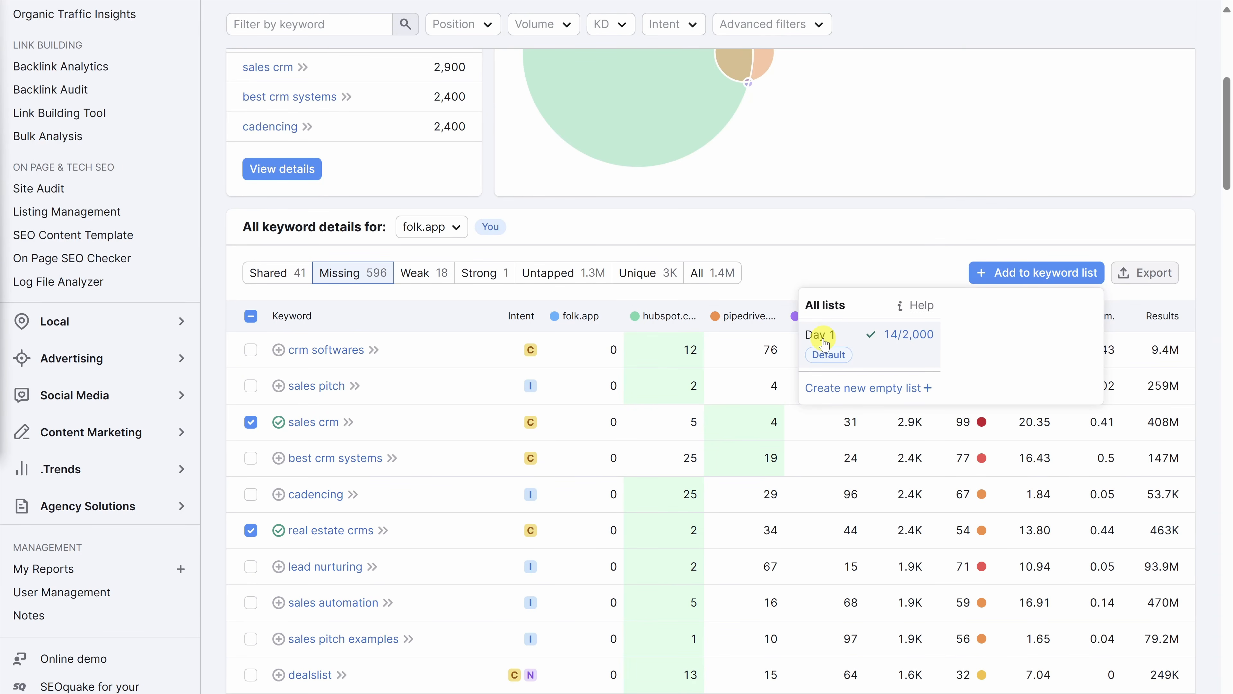
In Keyword Strategy Builder, create a list from "crm for real estate", "crm for small business", "crm for startups", "crm stands for" and "sales crm"
scroll(218, 276, "up", 5)
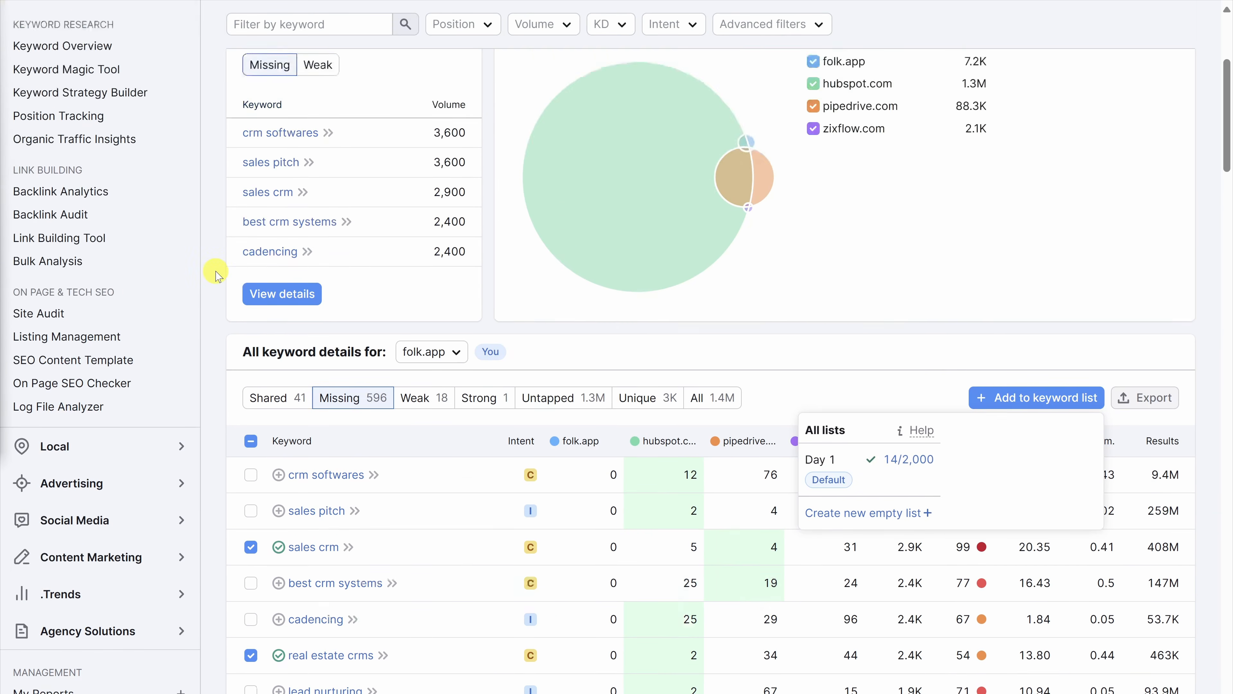
scroll(223, 287, "up", 2)
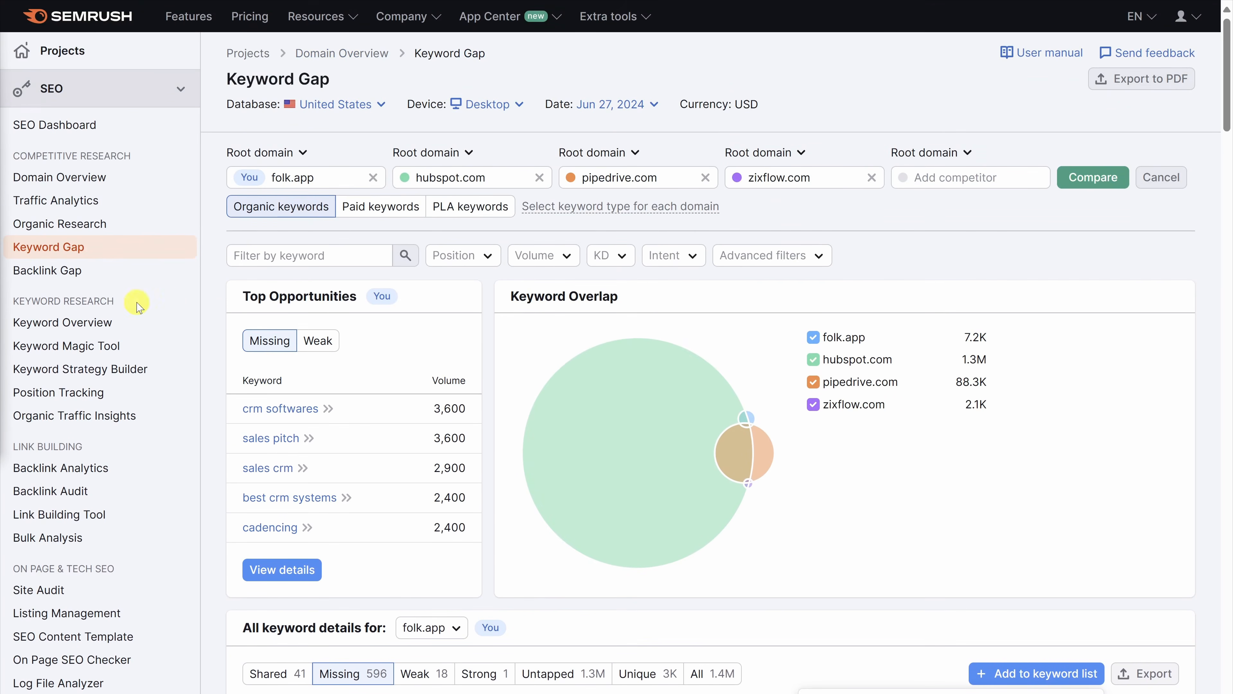
left_click(65, 371)
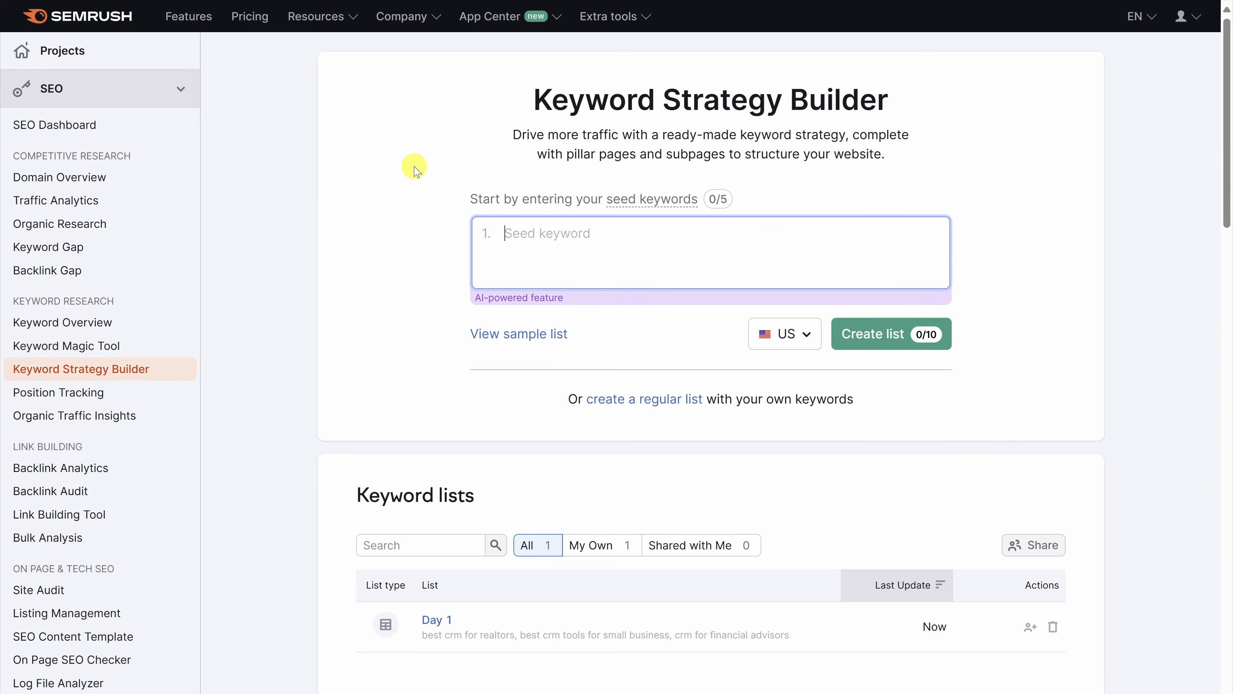
type("crm for real estate crm for small business crm for startups crm stands for sales crm")
scroll(589, 275, "up", 2)
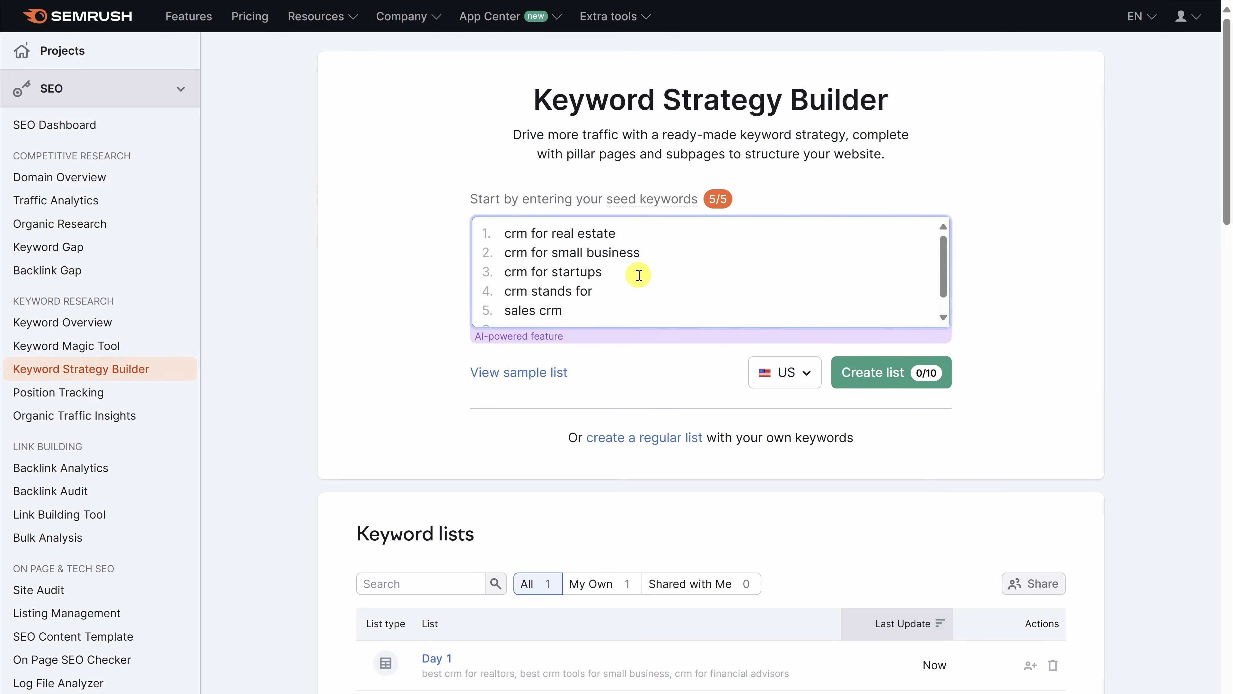
left_click(855, 372)
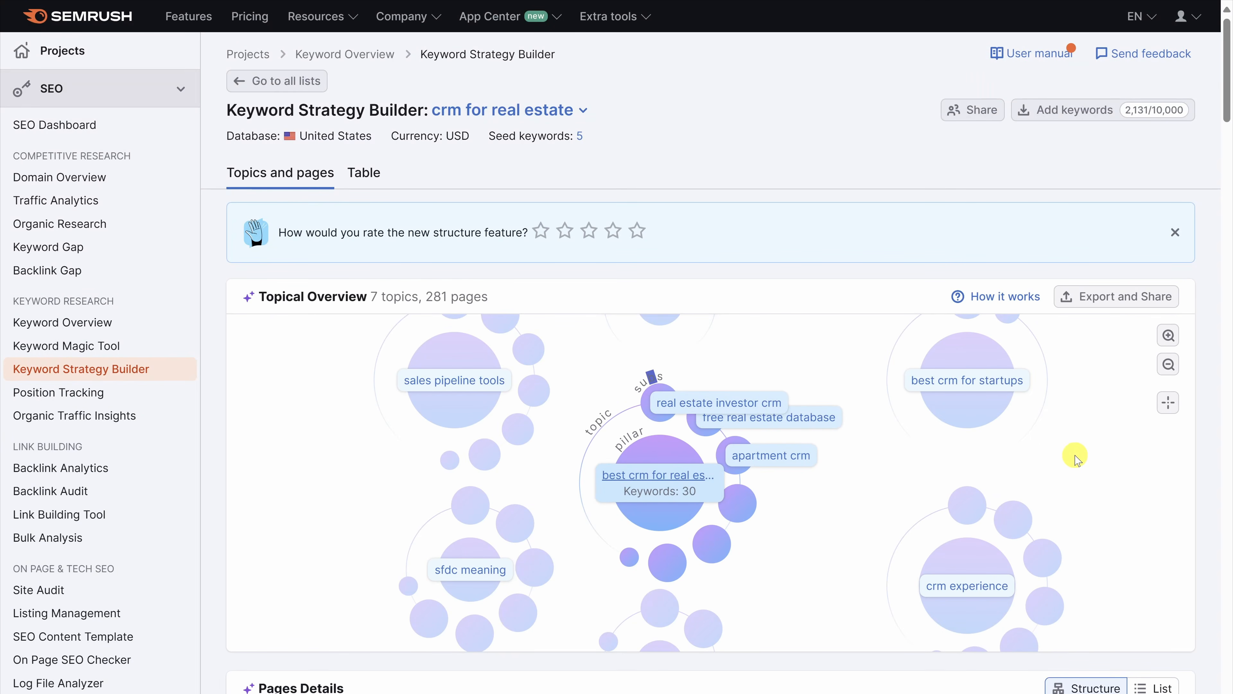
Examine the keywords and content references of the "best crm for real estate" pillar page from the topical overview
mouse_move(1157, 110)
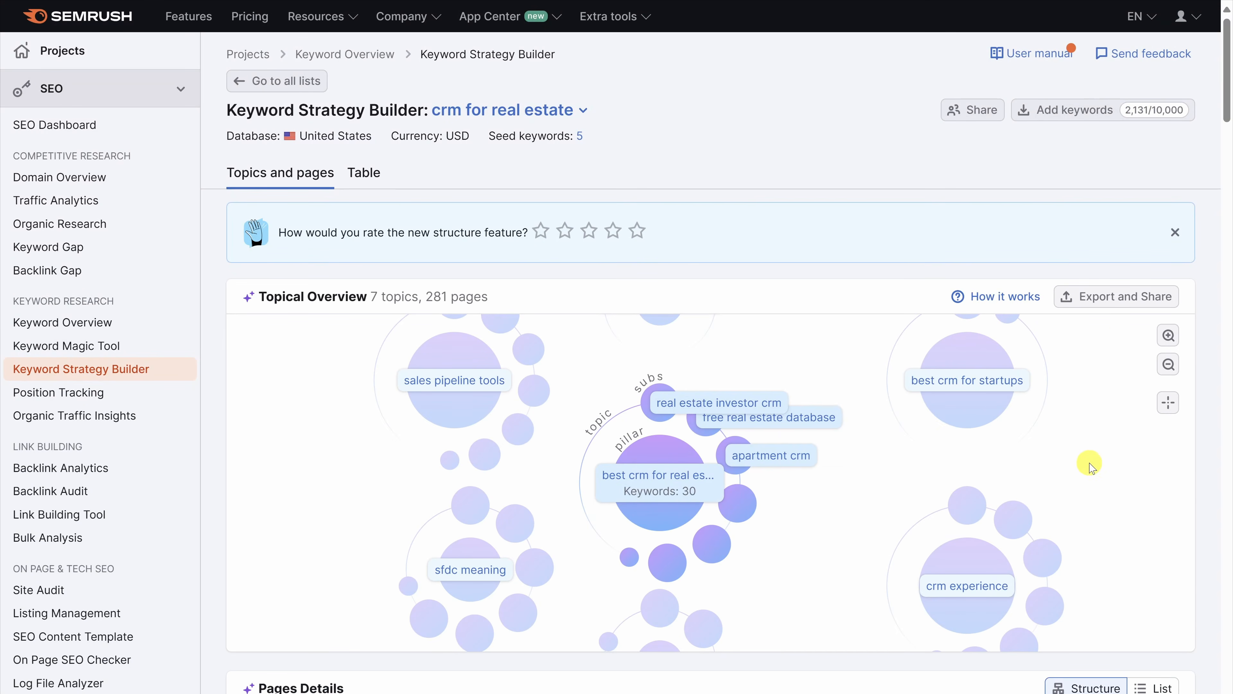
left_click_drag(1104, 394, 1094, 486)
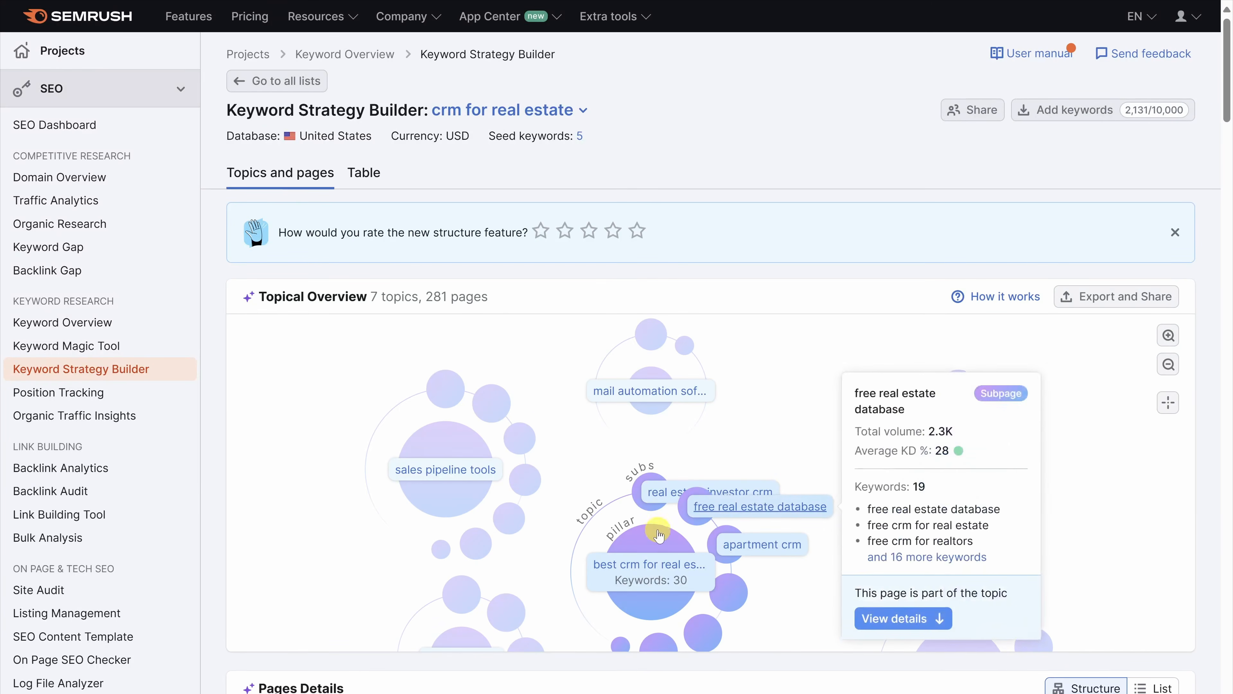
left_click(633, 566)
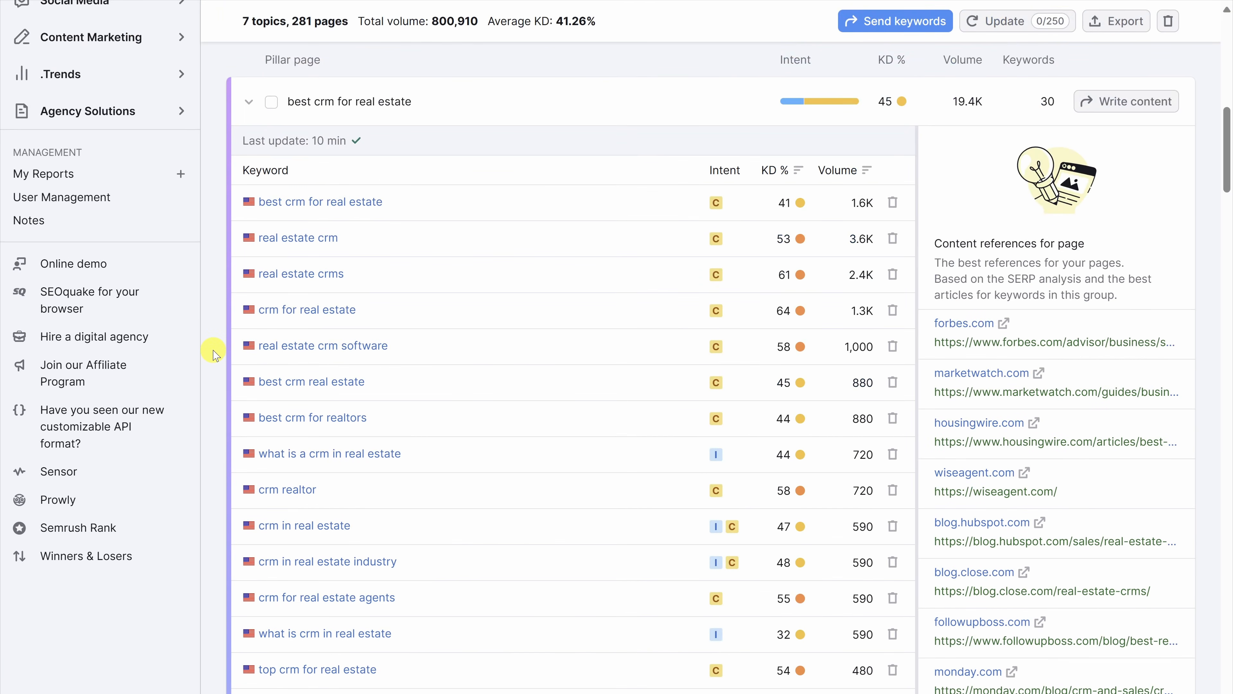
left_click(234, 120)
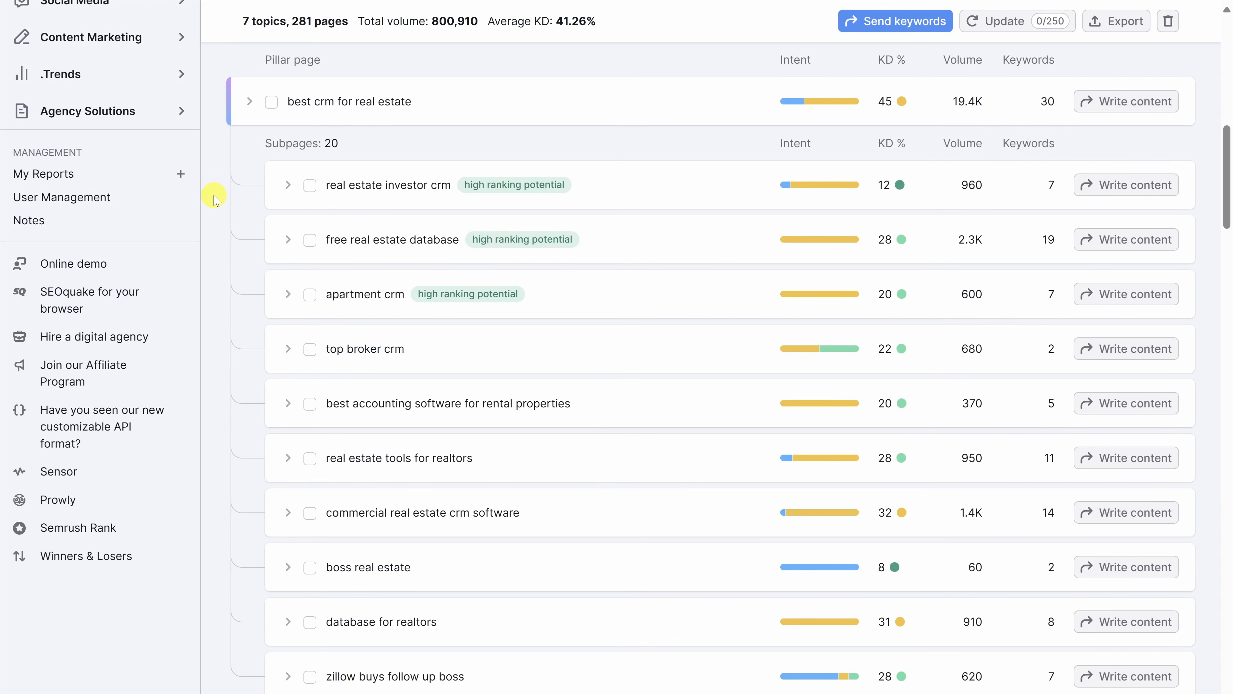
Review the suggested pillar pages and their subpages for search intent, difficulty, volume and ranking potential
scroll(214, 198, "down", 15)
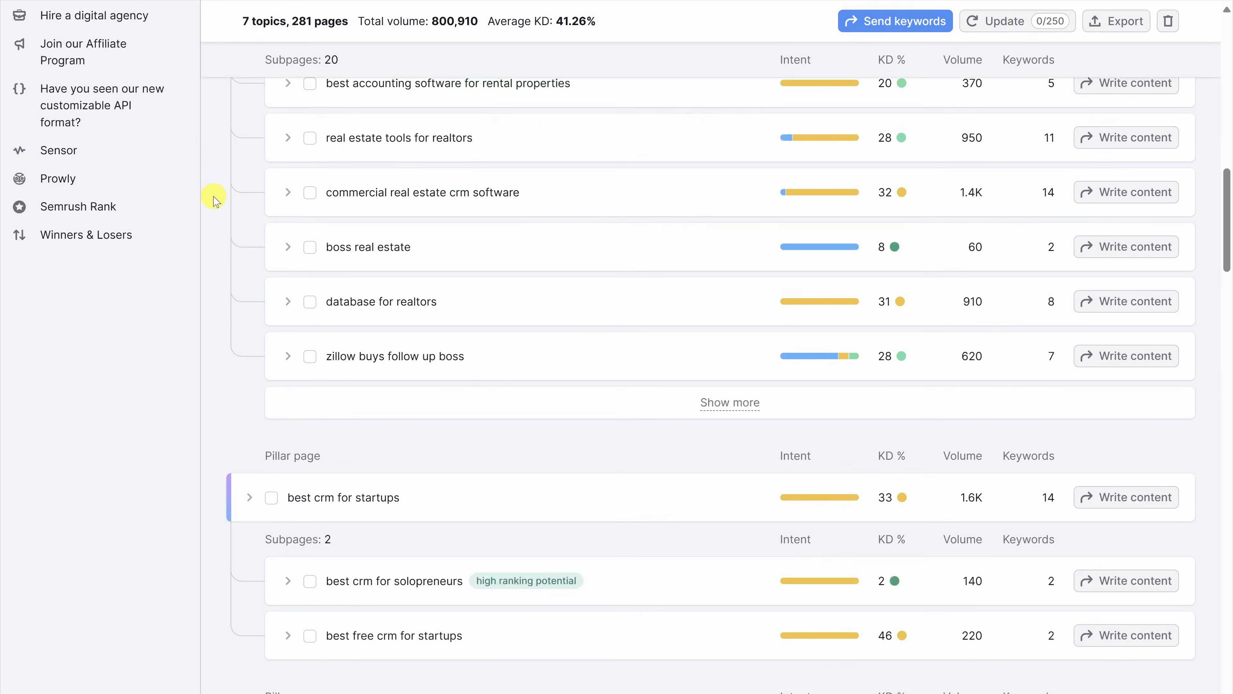
scroll(214, 199, "down", 3)
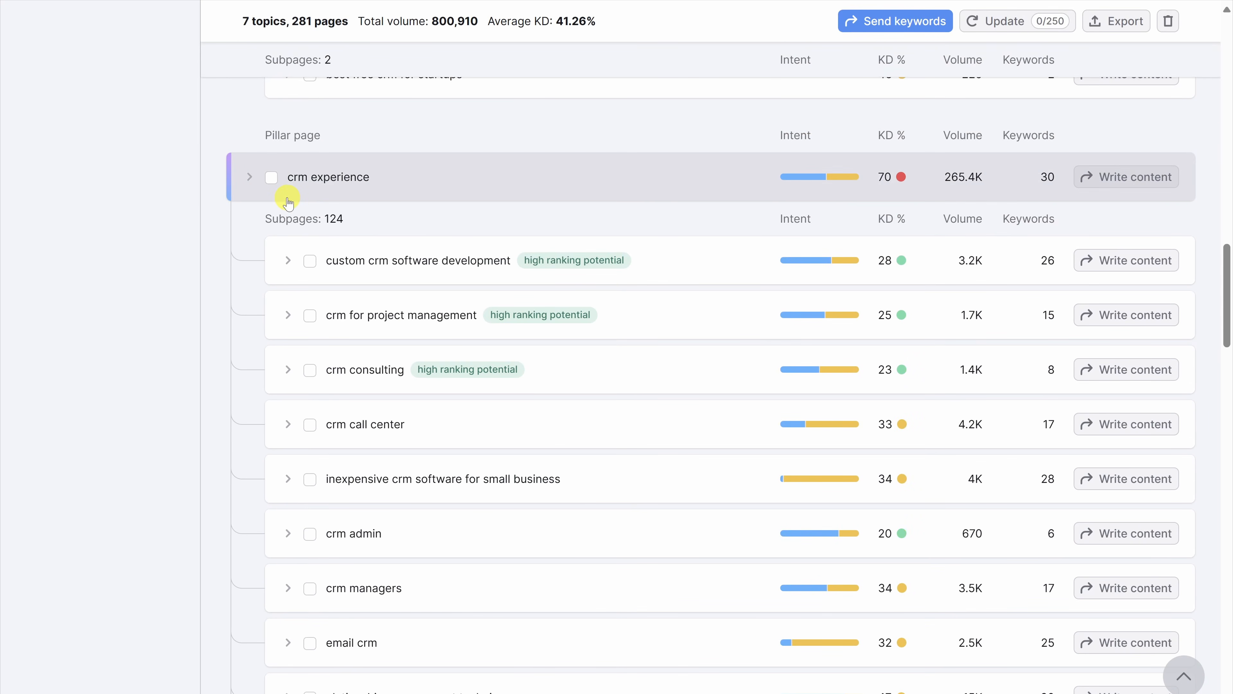
scroll(288, 202, "down", 20)
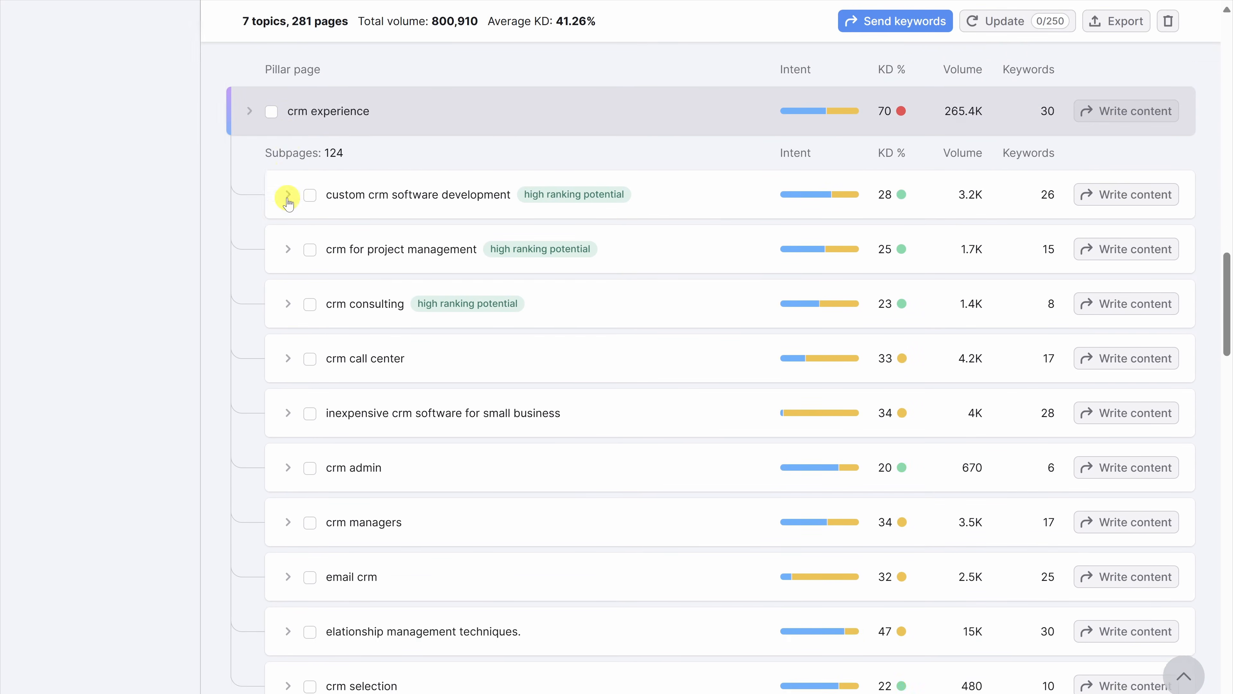
scroll(287, 202, "down", 5)
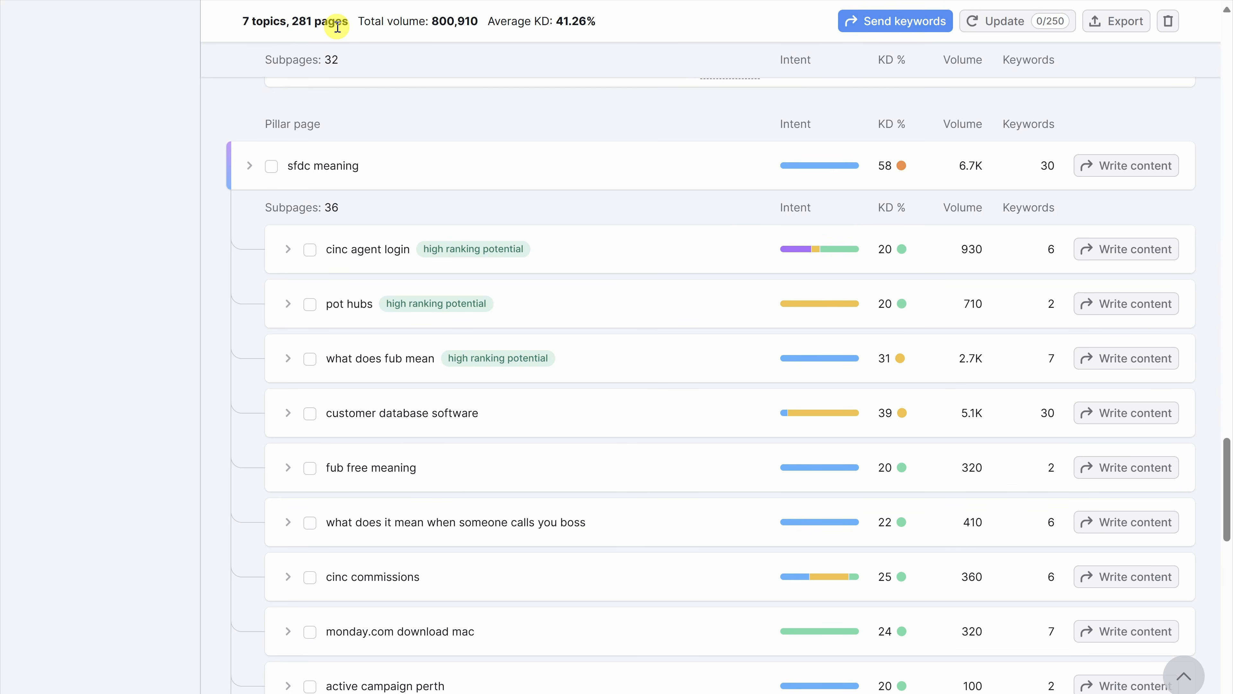
Send the "best crm for real estate" pillar page to the SEO Writing Assistant to start its content document
scroll(196, 229, "up", 15)
scroll(194, 241, "up", 15)
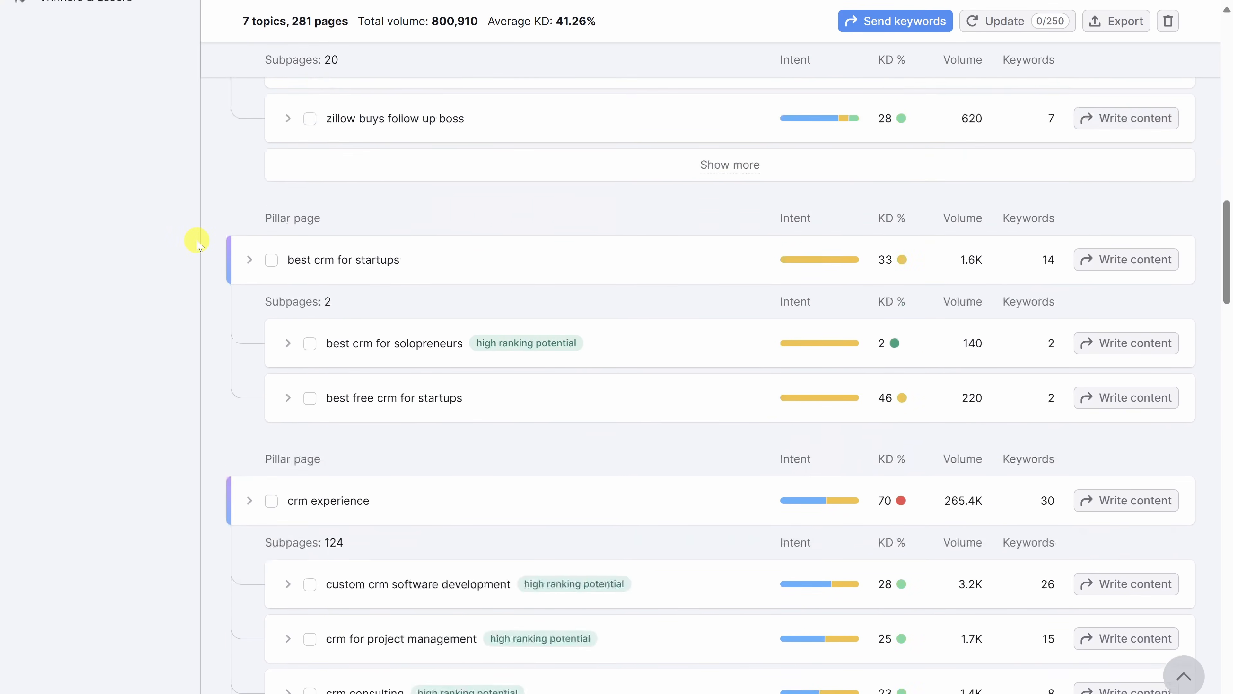
scroll(196, 241, "up", 15)
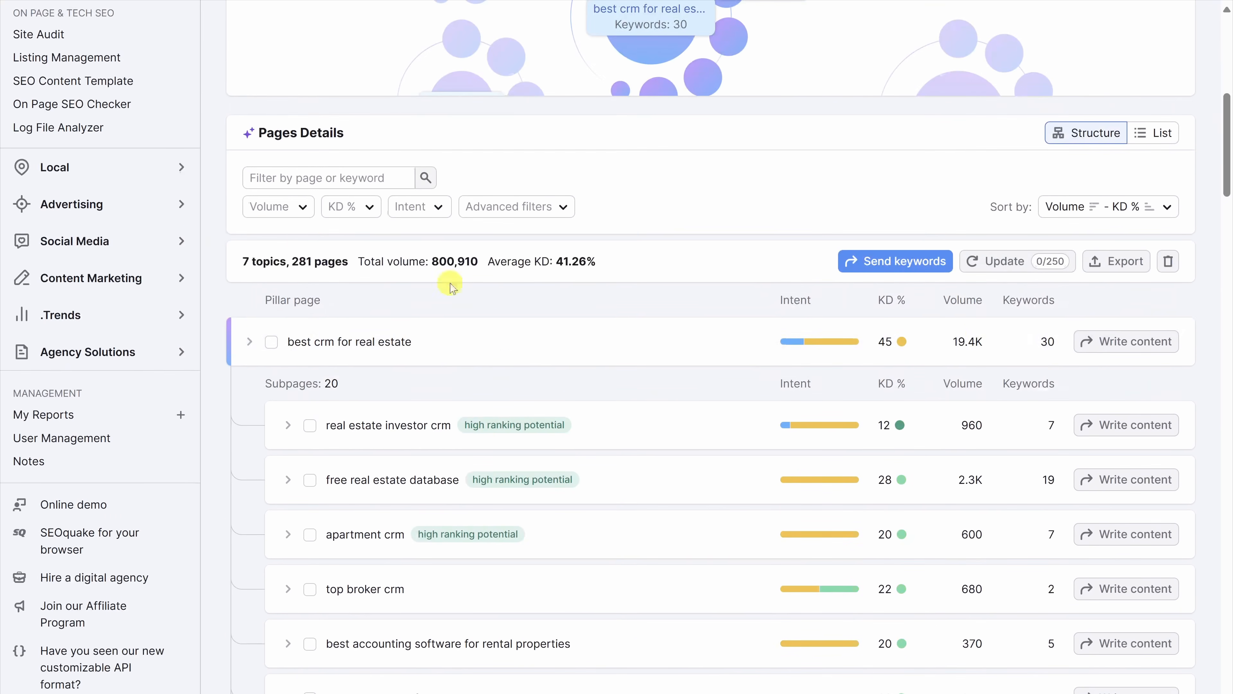
left_click(1141, 341)
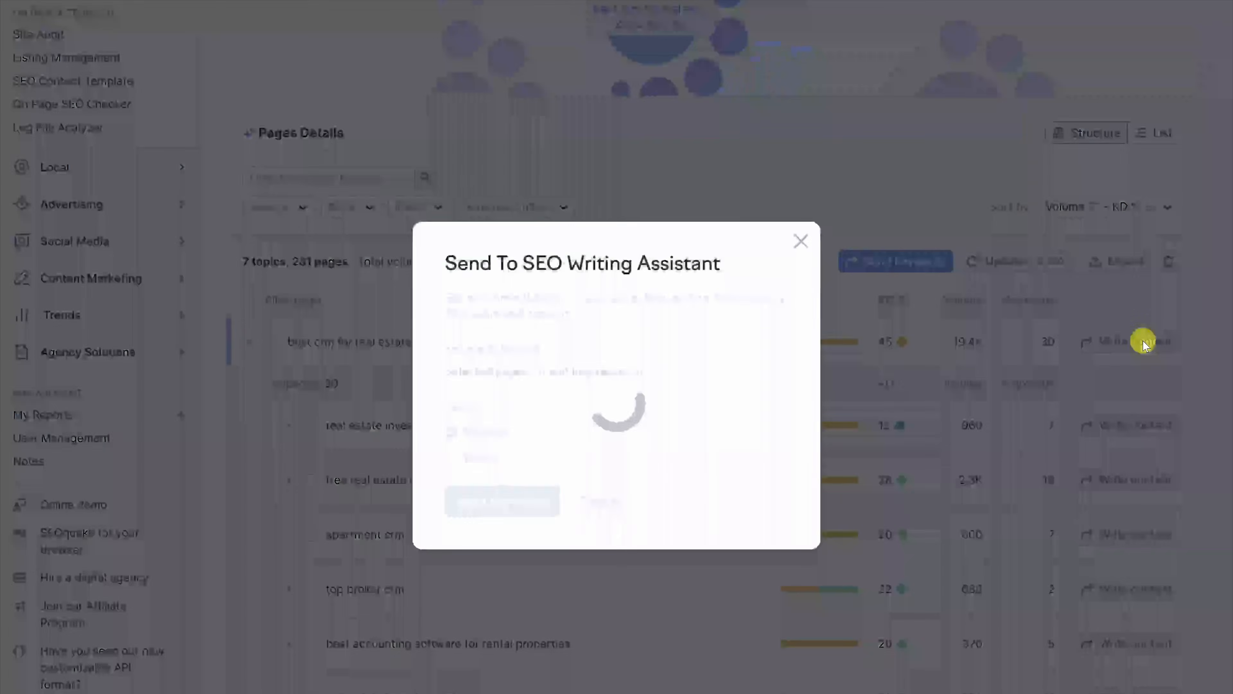
left_click(505, 505)
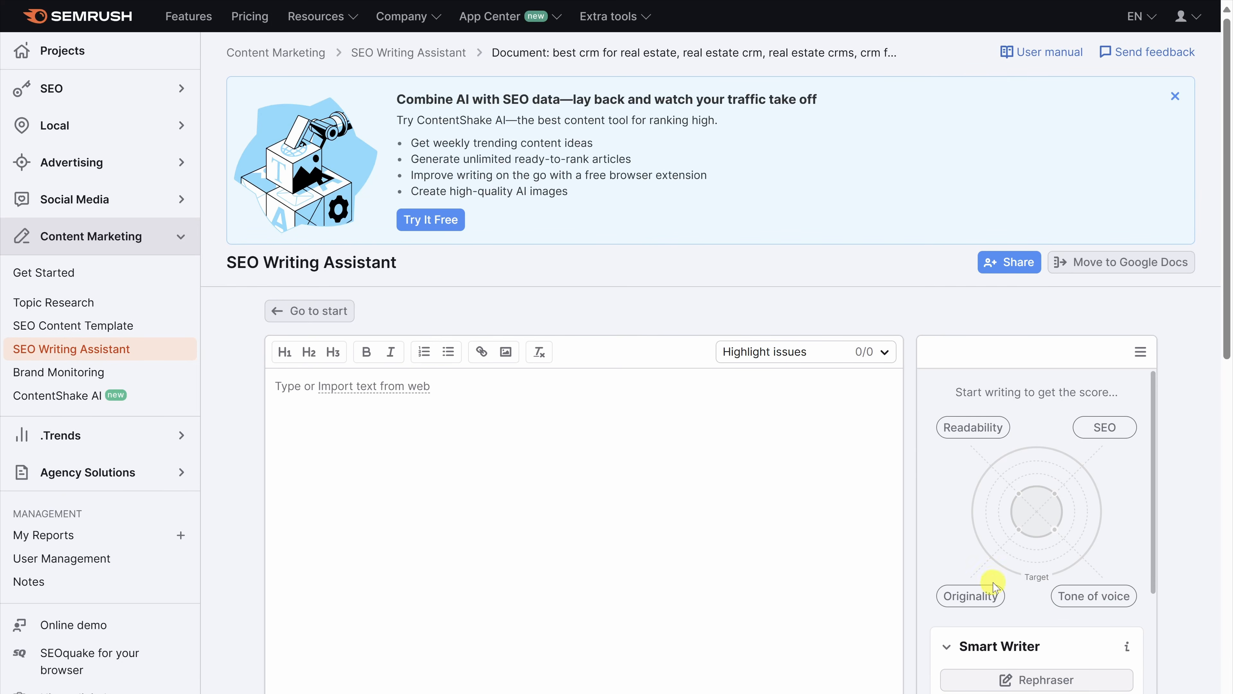
left_click(1108, 431)
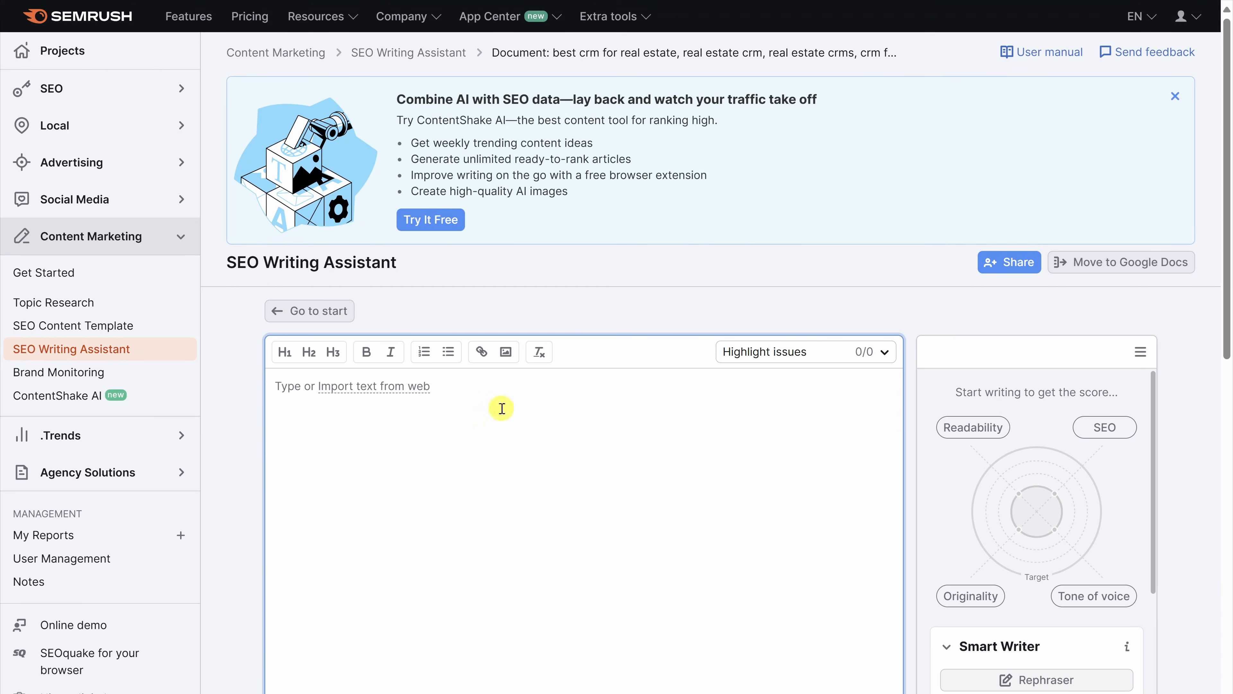
left_click(380, 394)
type("https://www.marketwatch.com/guides/business/best-crm-for-real-estate/")
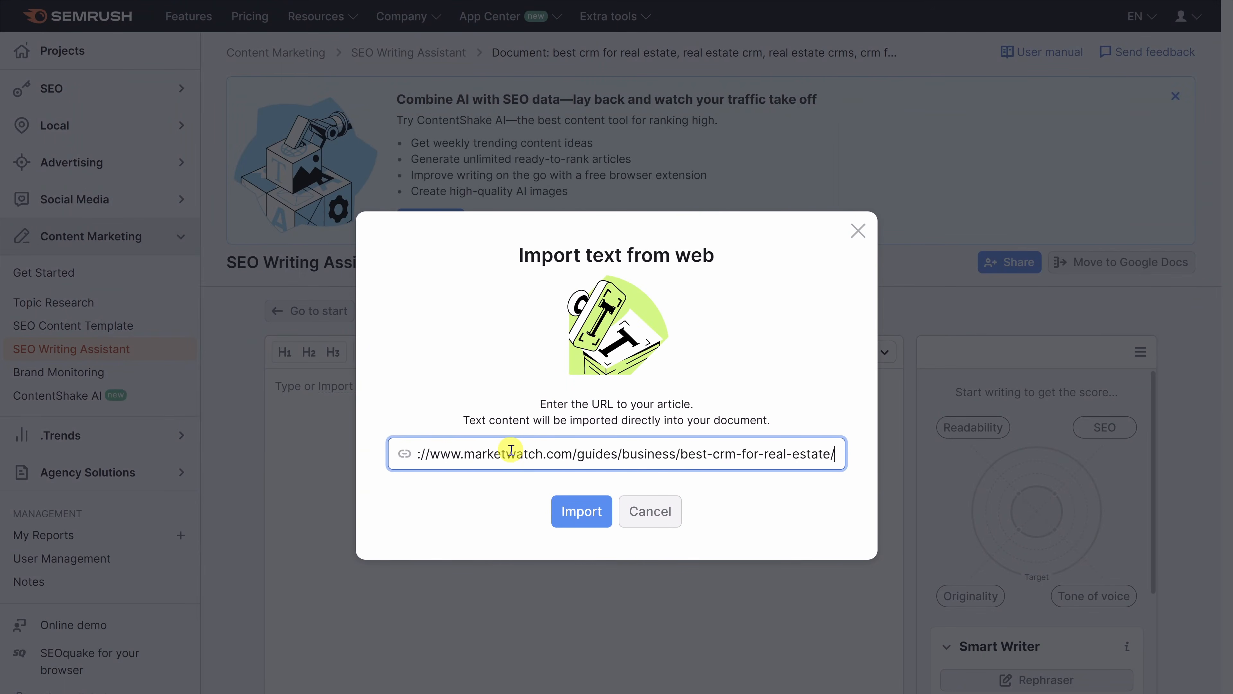
left_click(586, 516)
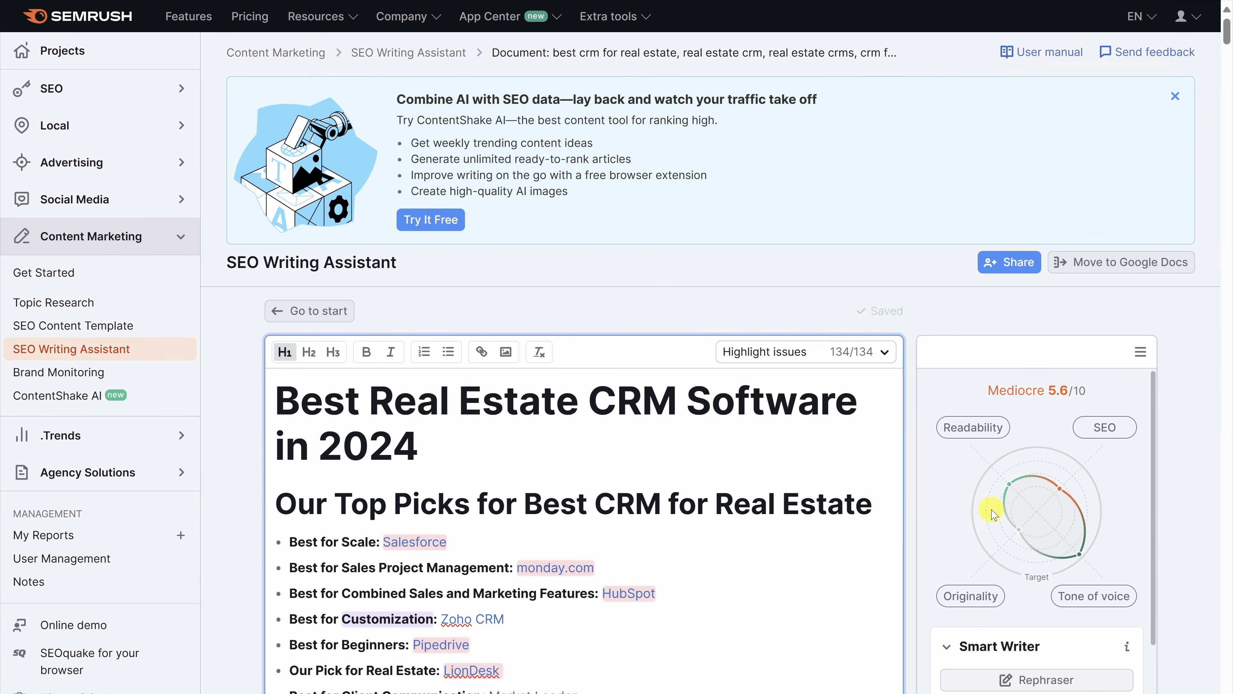
Review the document's readability, SEO keyword and tone of voice suggestions, including the details on very casual sentences
scroll(1044, 409, "down", 5)
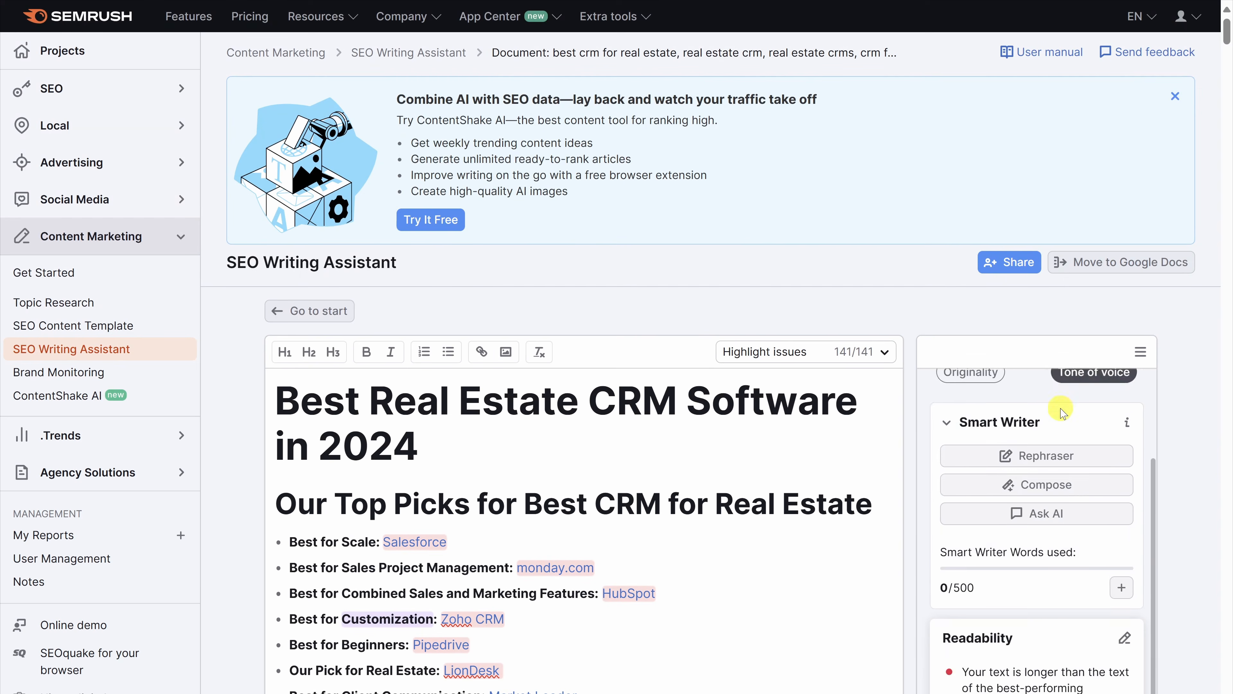
scroll(1062, 426, "down", 3)
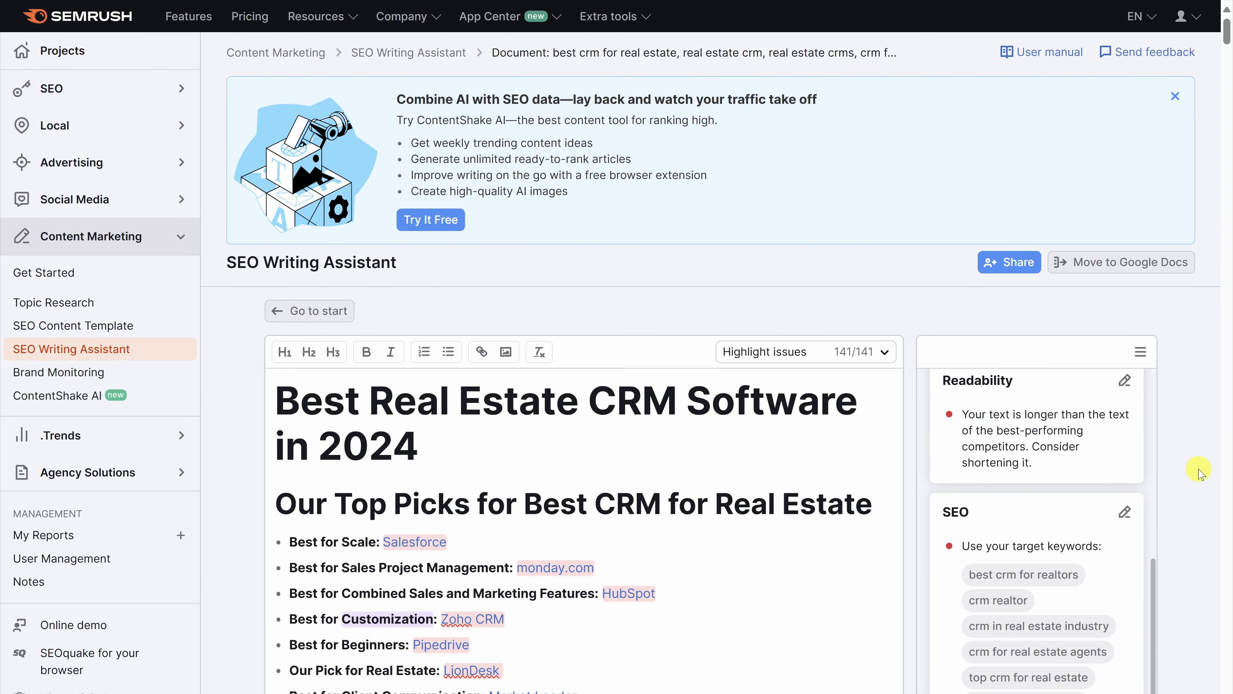
scroll(1196, 466, "down", 2)
scroll(1192, 466, "down", 8)
scroll(1055, 464, "down", 10)
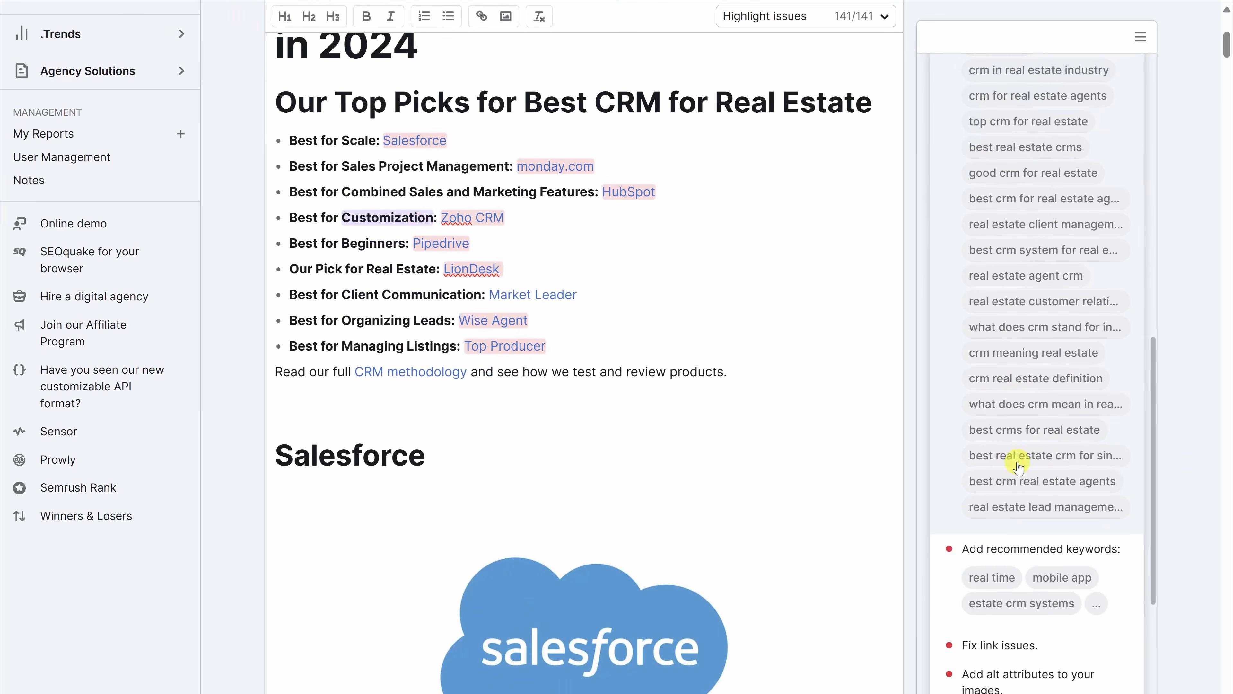
scroll(1044, 433, "down", 3)
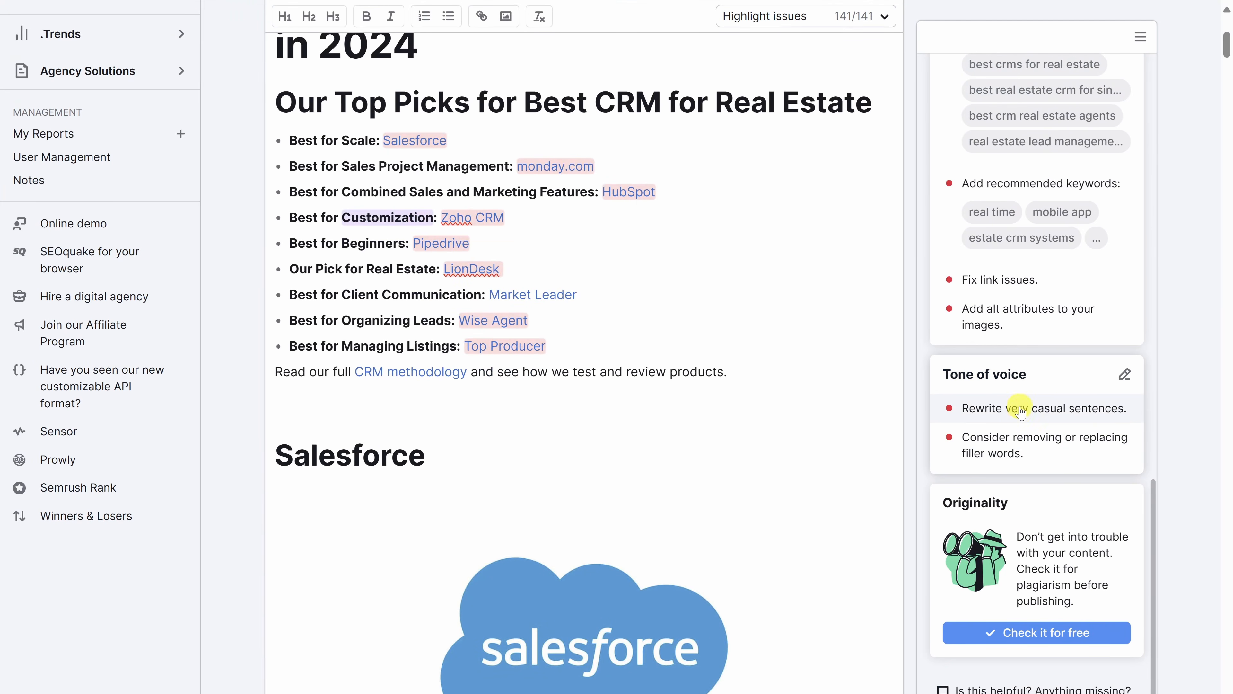
left_click(1021, 411)
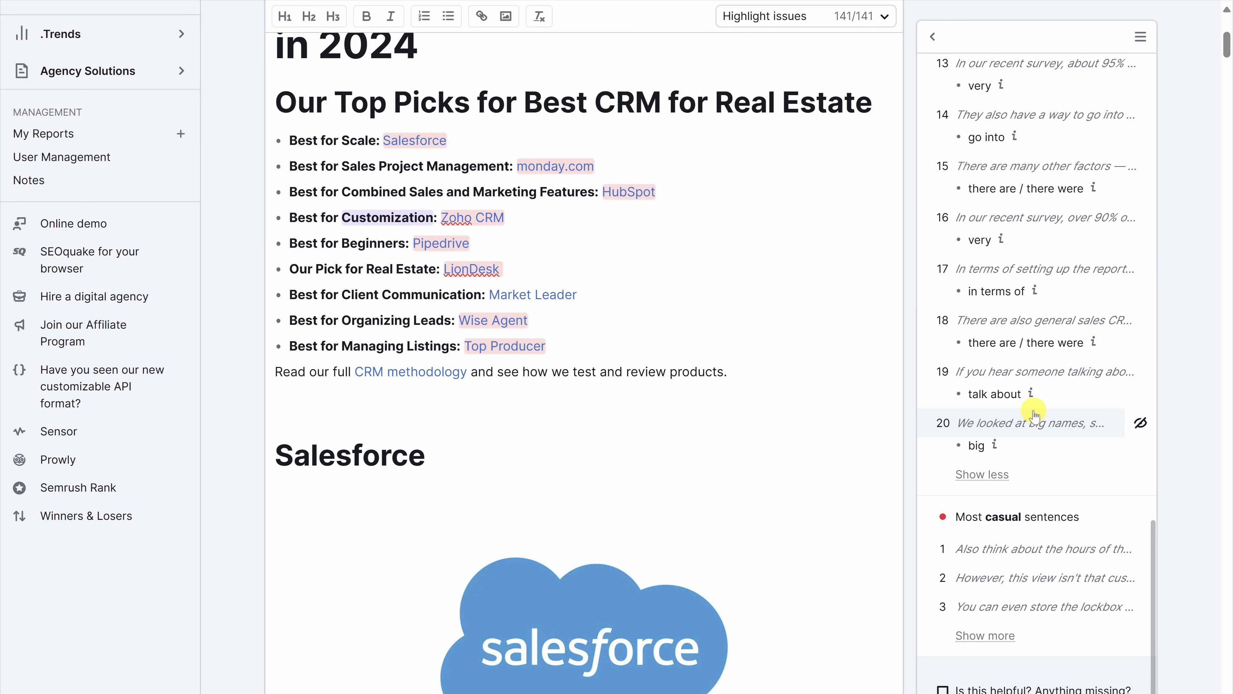
Go to Projects and start a new project for the website folk.app
scroll(241, 419, "up", 8)
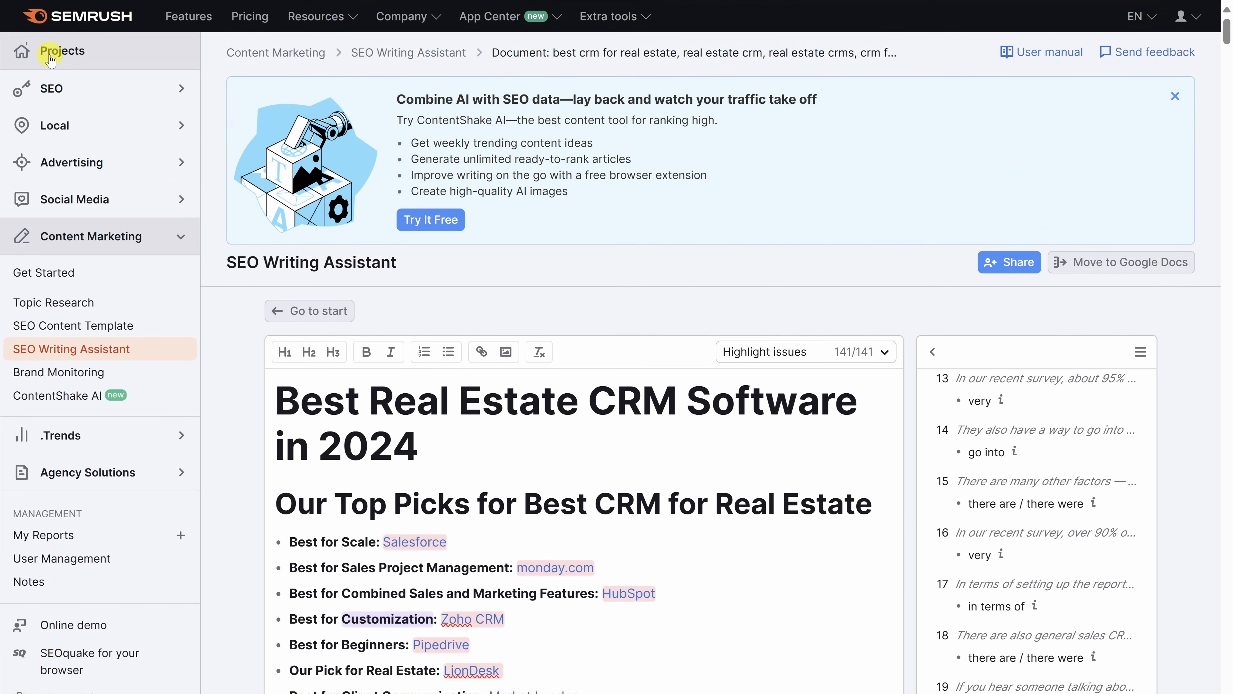
left_click(51, 59)
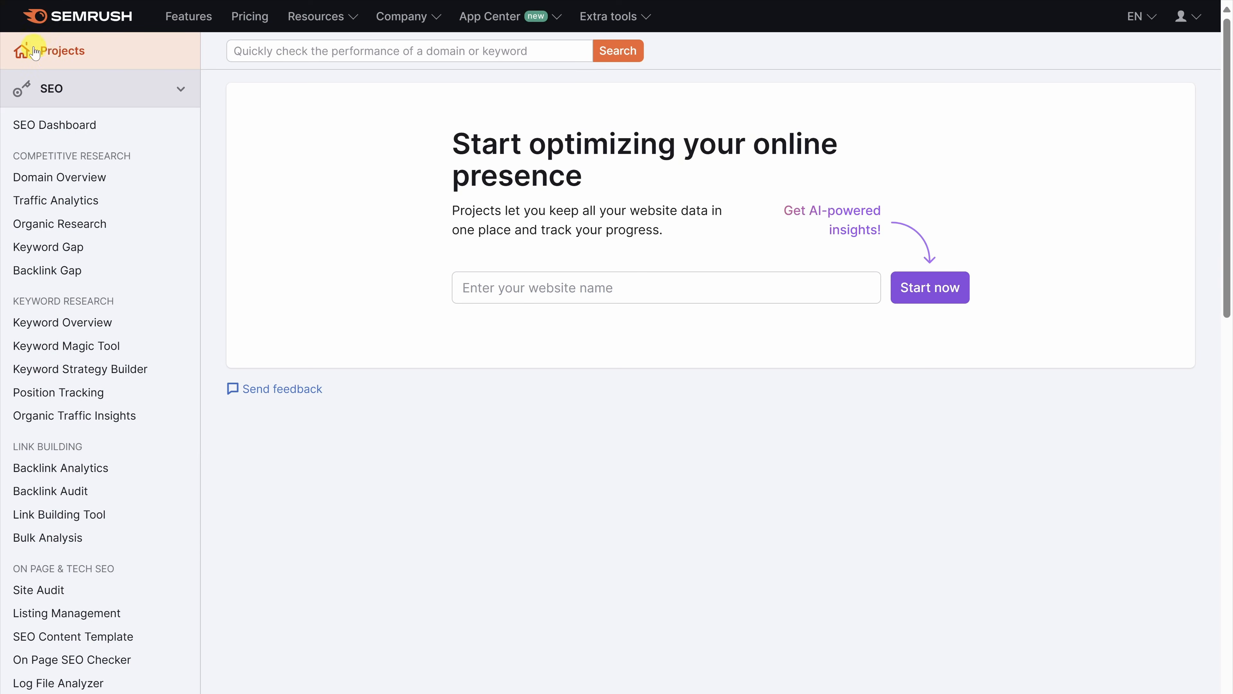
left_click(500, 284)
type("folk.app")
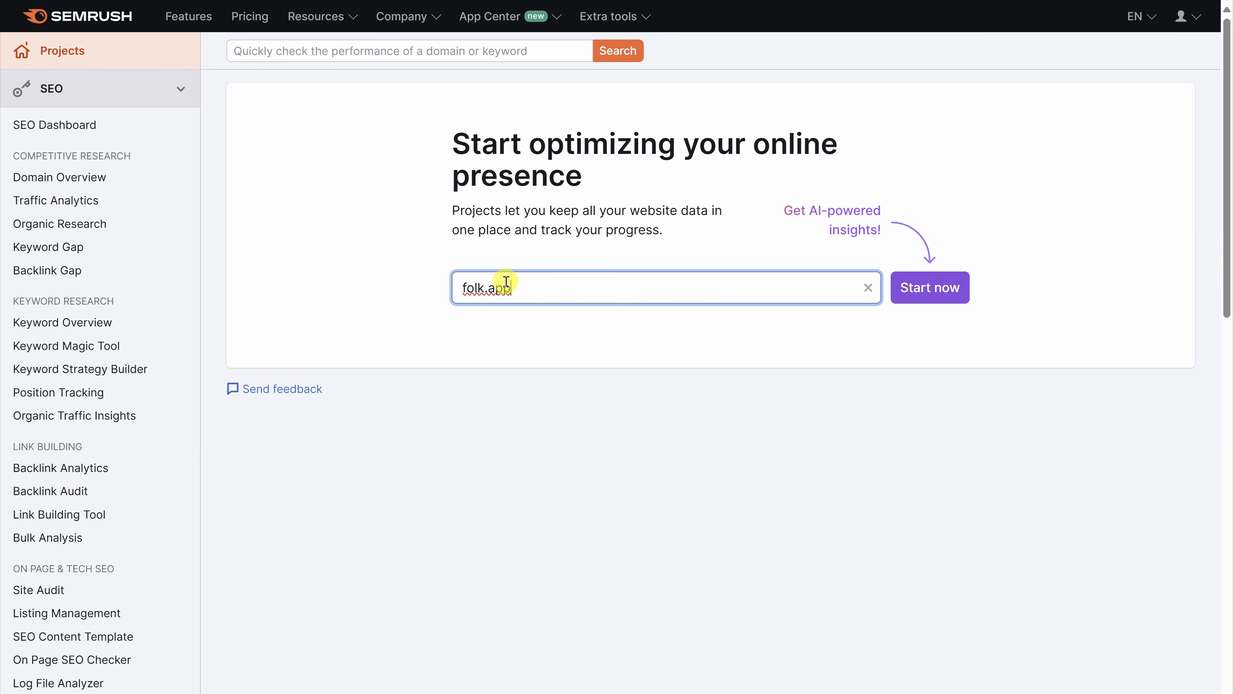
left_click(911, 288)
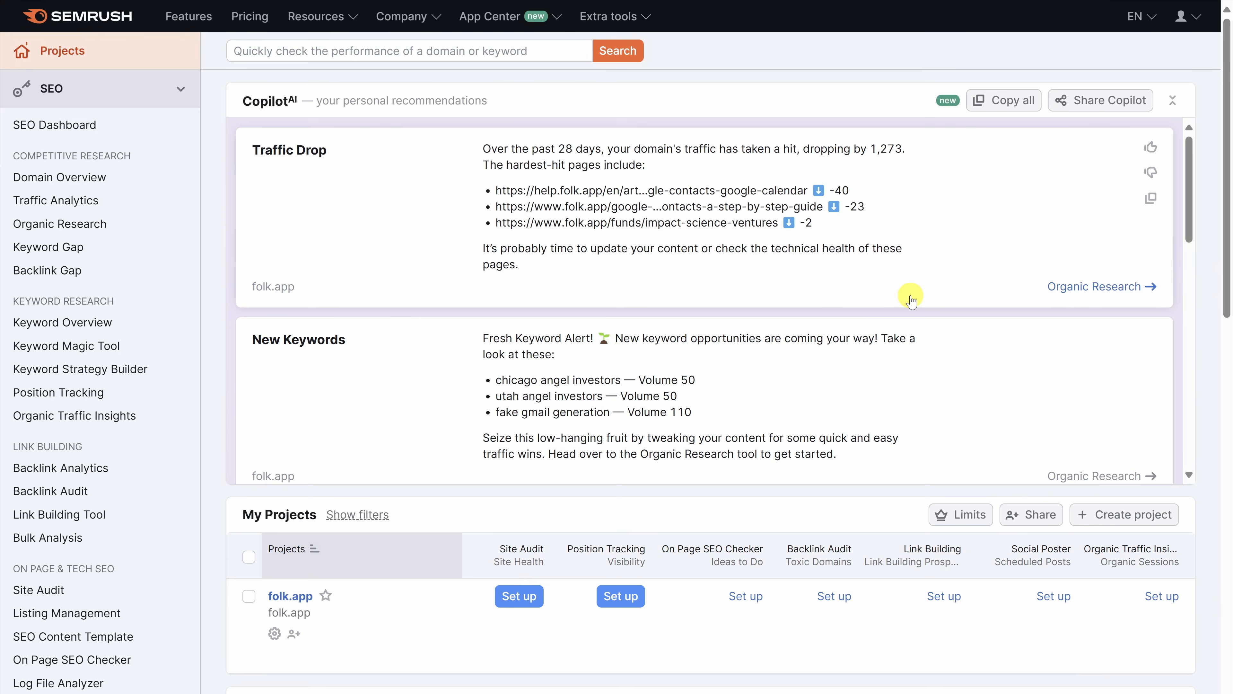
Review the Copilot recommendations for folk.app and open the Backlink Analytics report from the lost backlinks recommendation
scroll(743, 276, "down", 5)
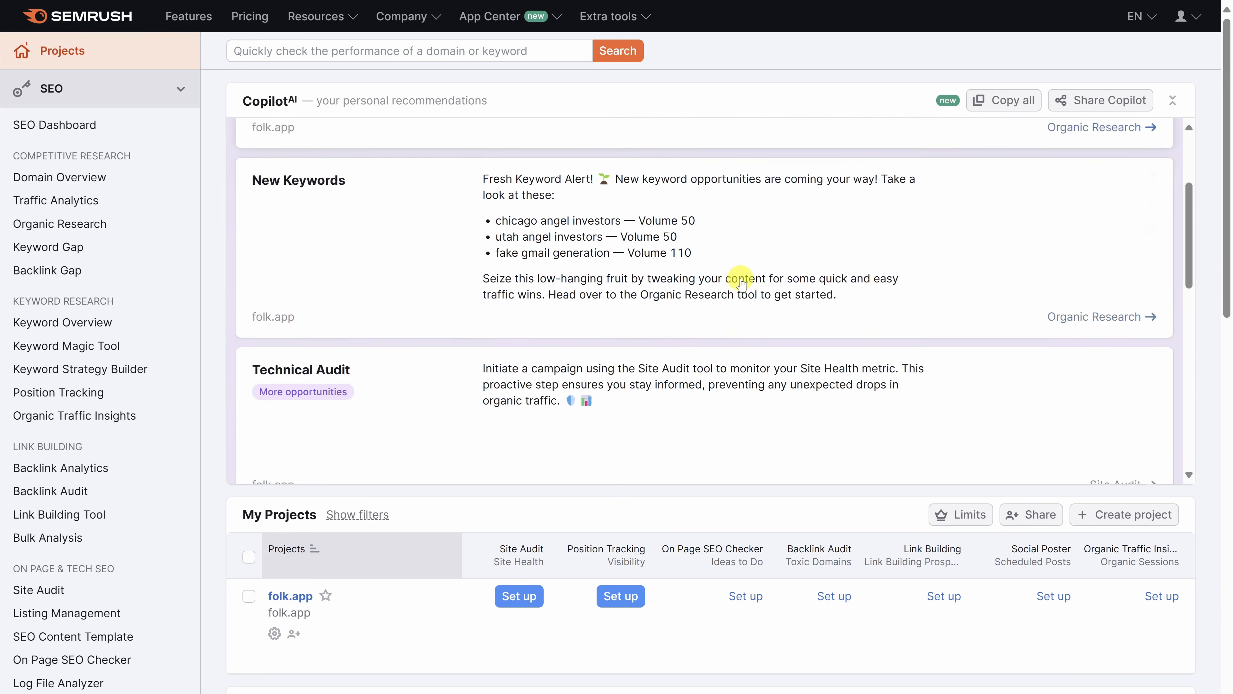
scroll(686, 232, "down", 7)
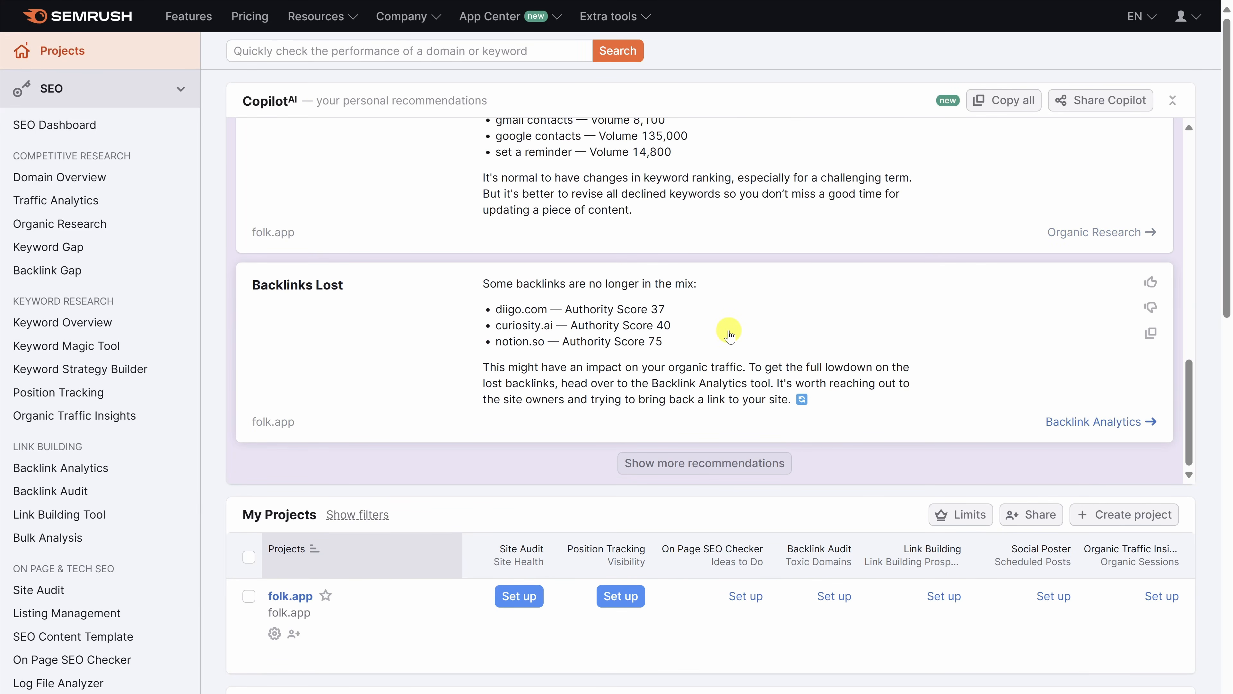
left_click(730, 335)
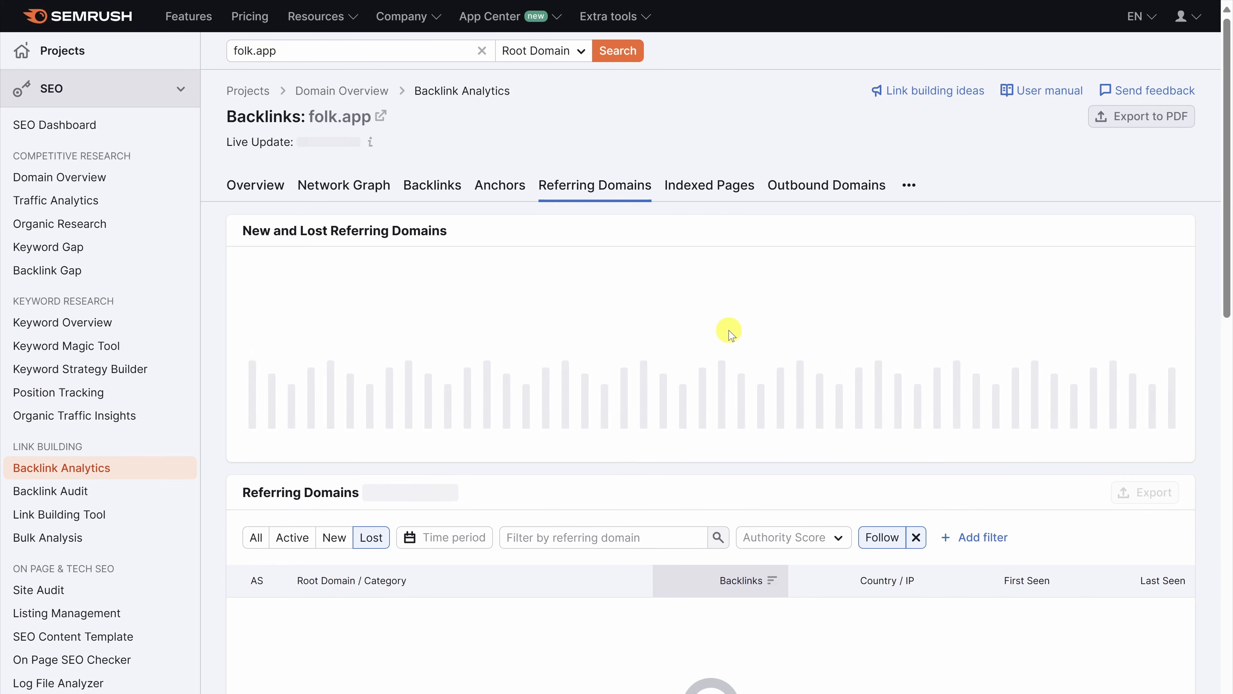
Sort the lost referring domains by highest Authority Score and expand the backlinks of notion.so and curiosity.ai
scroll(721, 331, "down", 6)
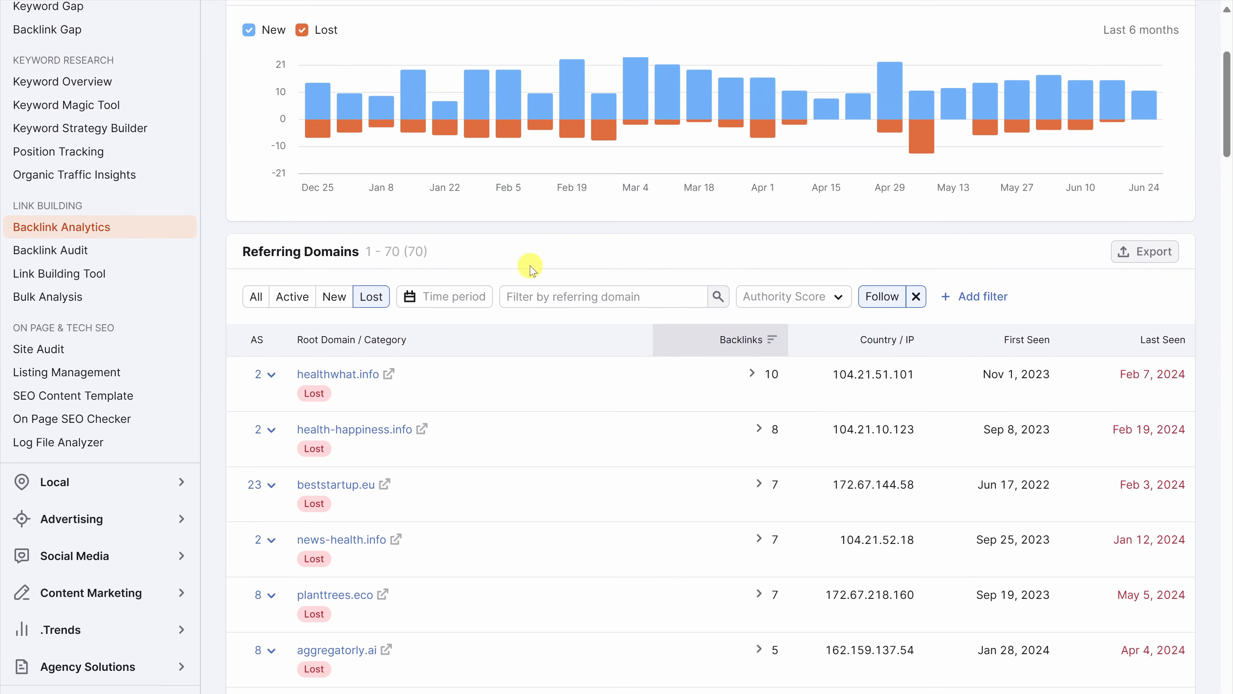
left_click(243, 340)
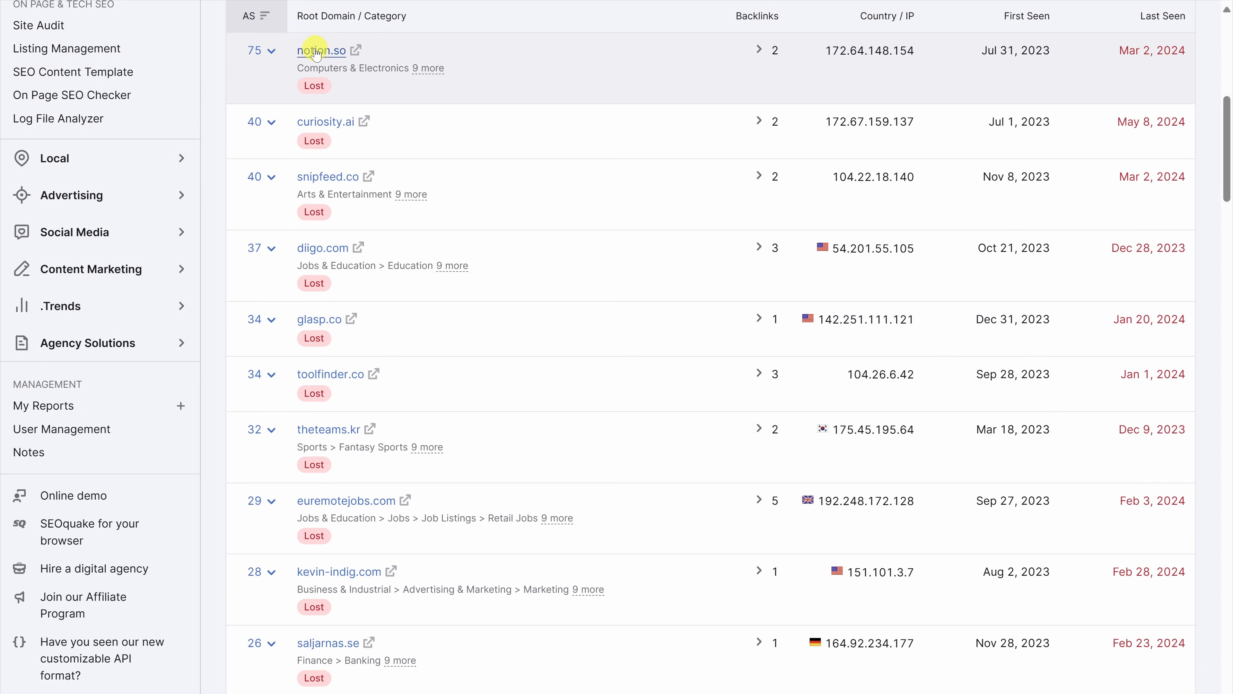
left_click(759, 50)
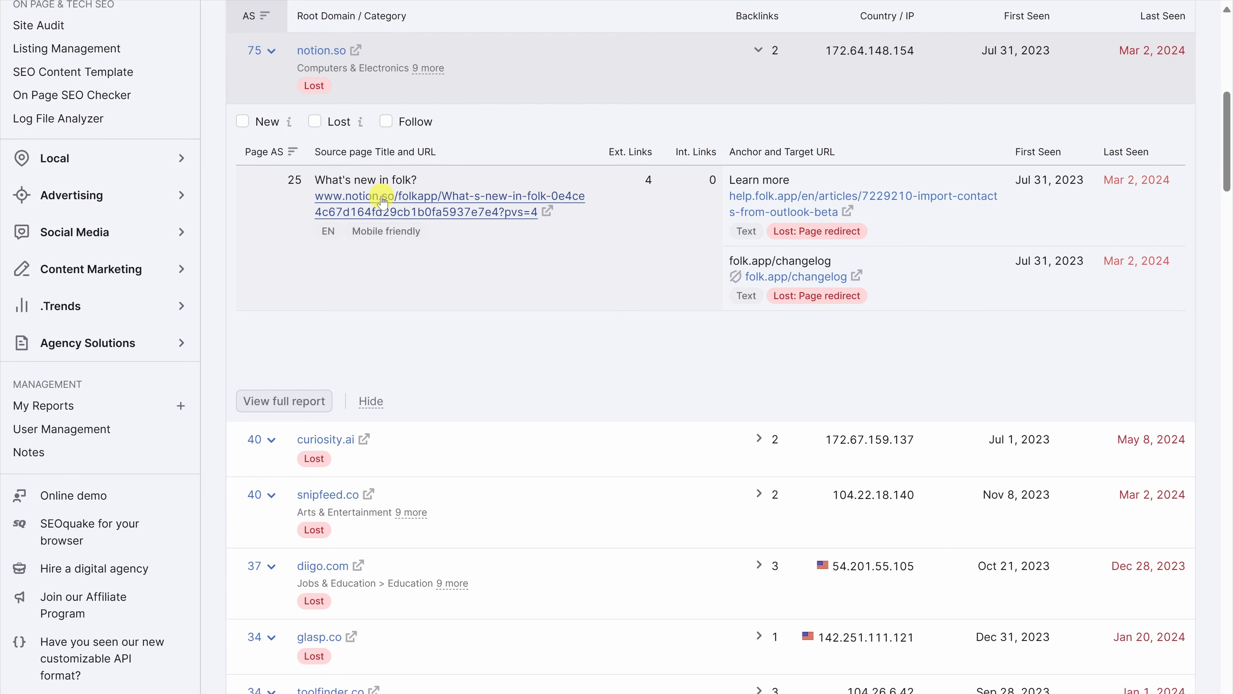
scroll(381, 199, "down", 5)
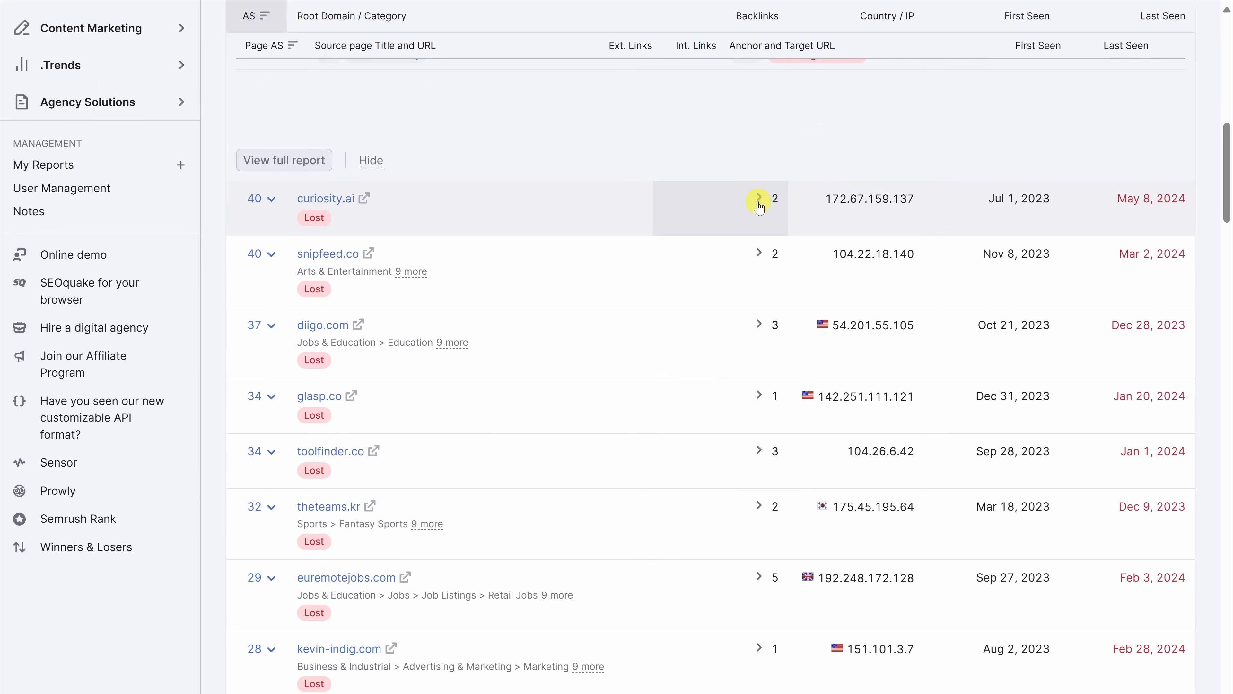
left_click(760, 207)
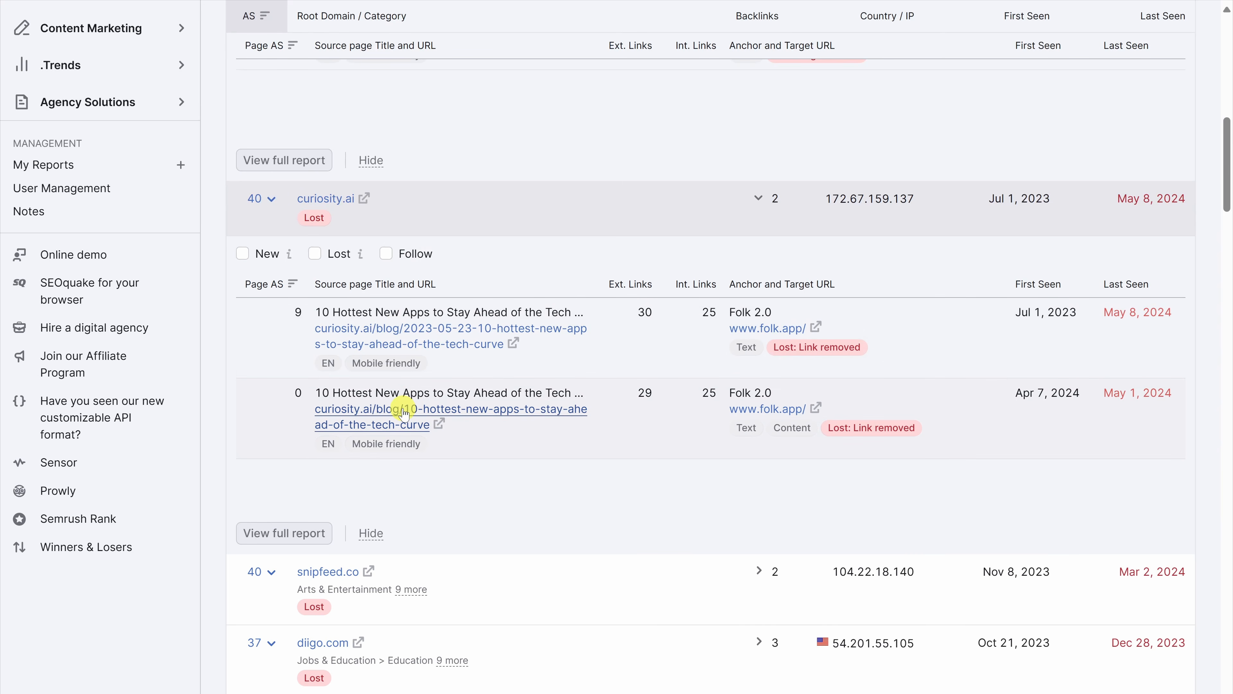
Open the curiosity.ai "10 Hottest New Apps" source article, check its Folk 2.0 section for a link, and close it
left_click(440, 423)
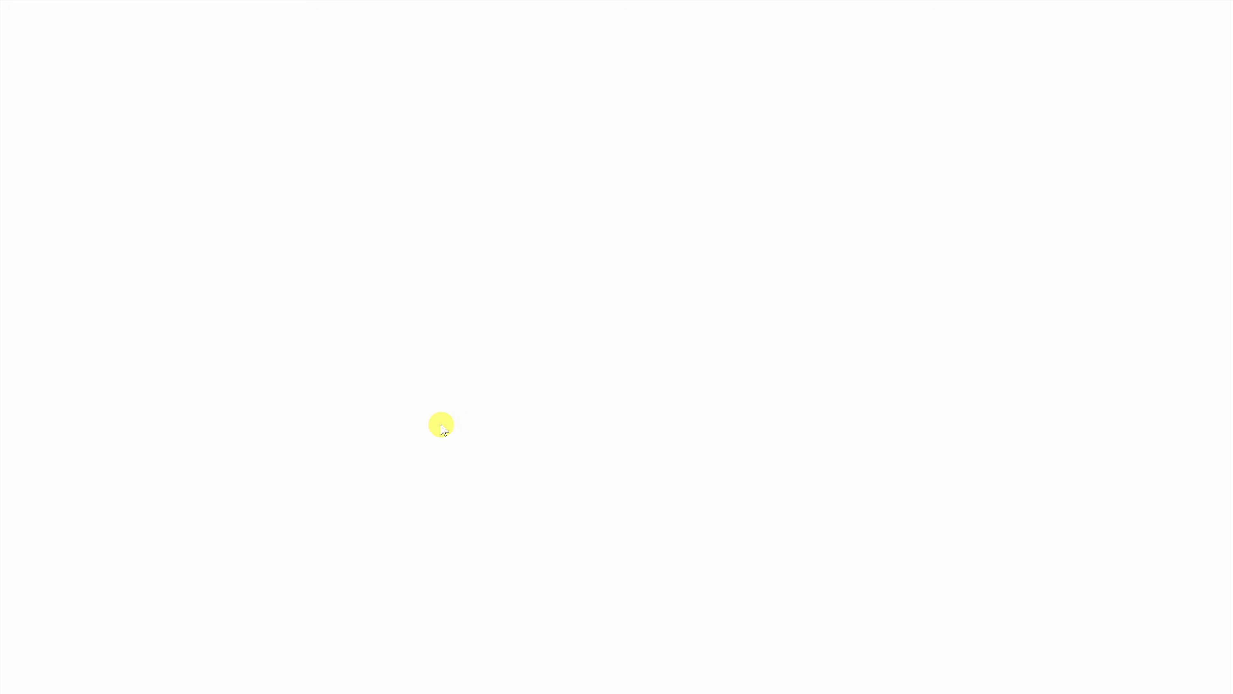
scroll(437, 426, "down", 20)
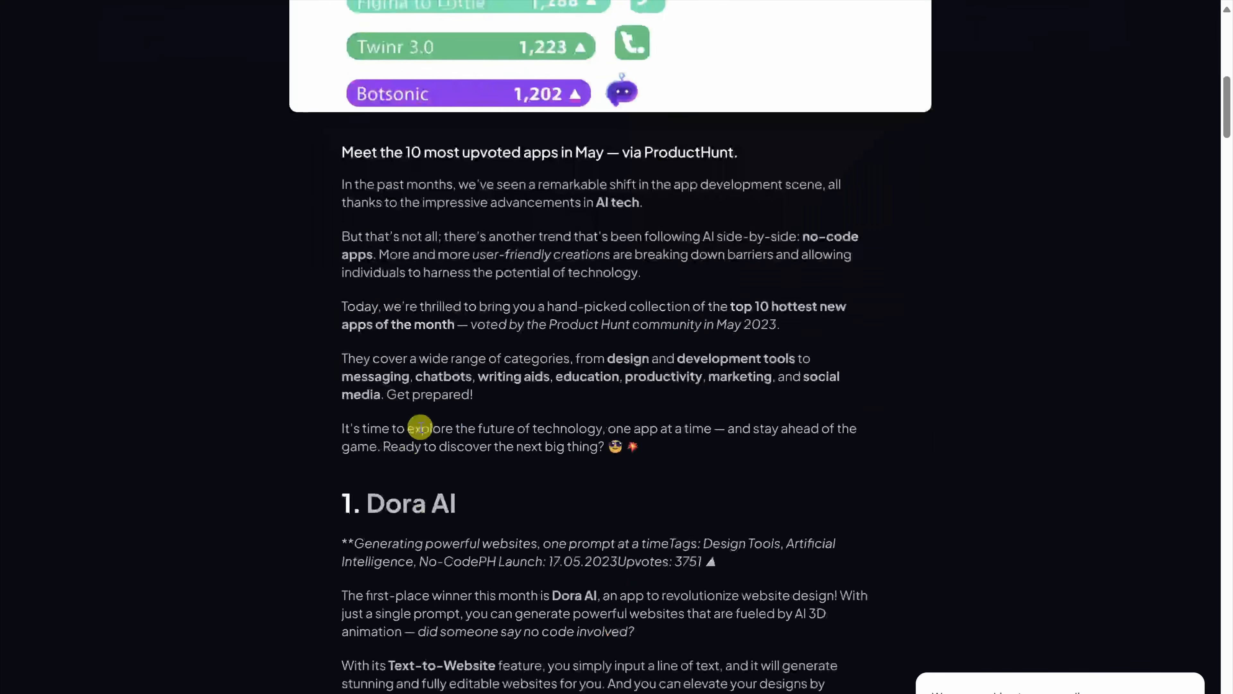
scroll(421, 427, "down", 6)
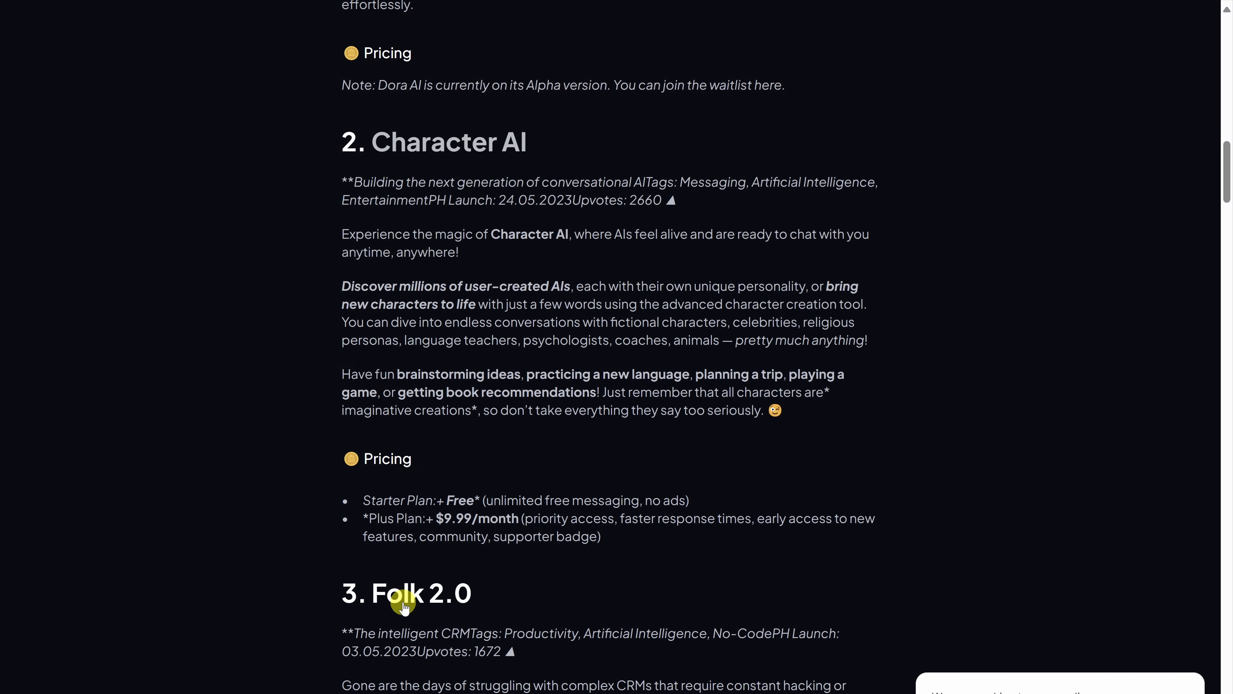
key("ctrl+w")
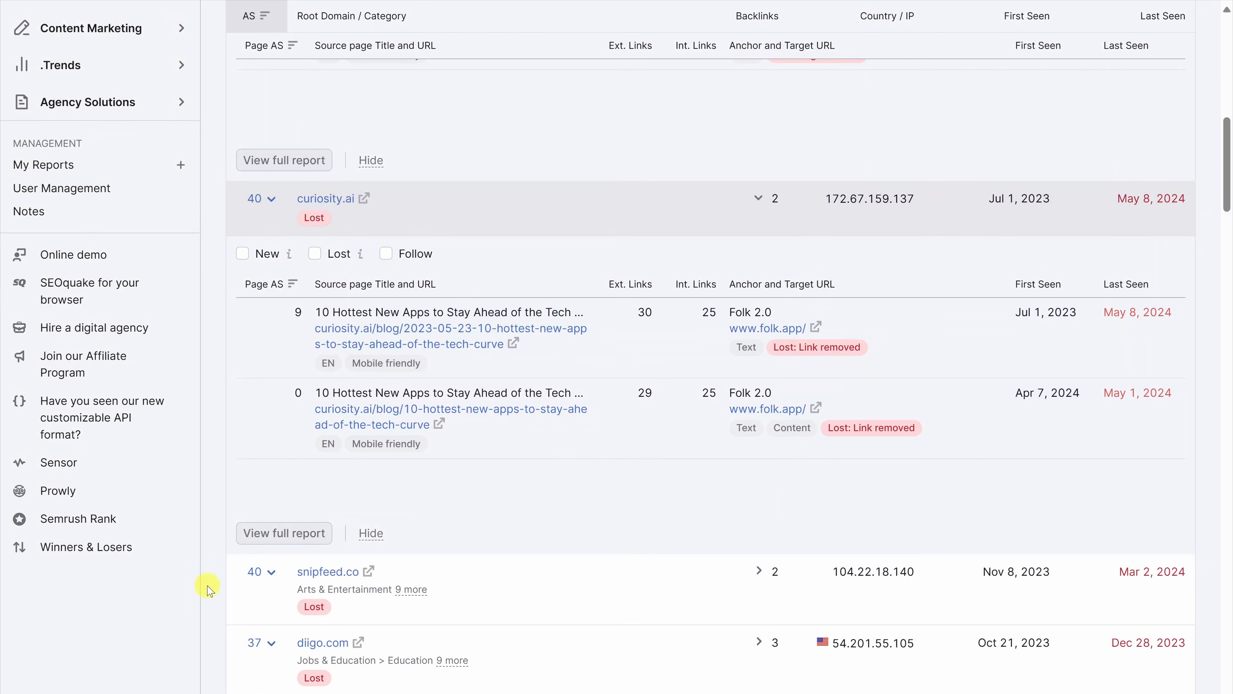
Show only the broken pages among folk.app's indexed pages and sort them by number of backlinks
scroll(281, 595, "down", 5)
scroll(279, 599, "down", 4)
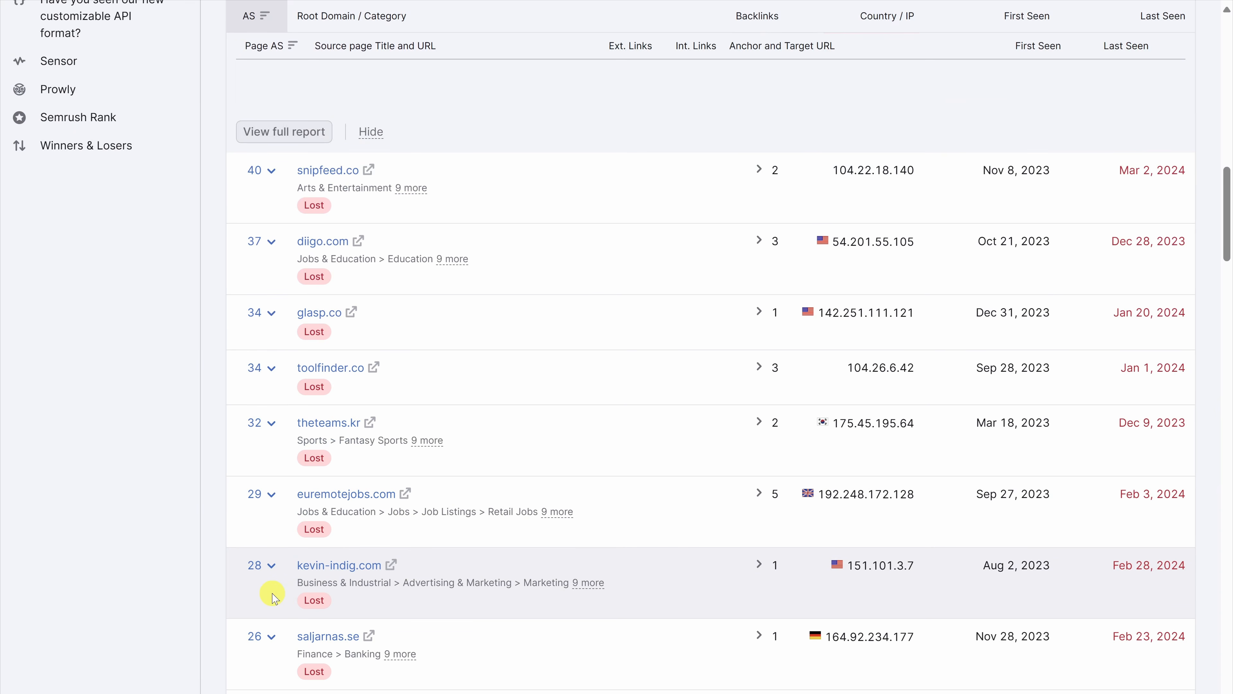
scroll(265, 604, "up", 1)
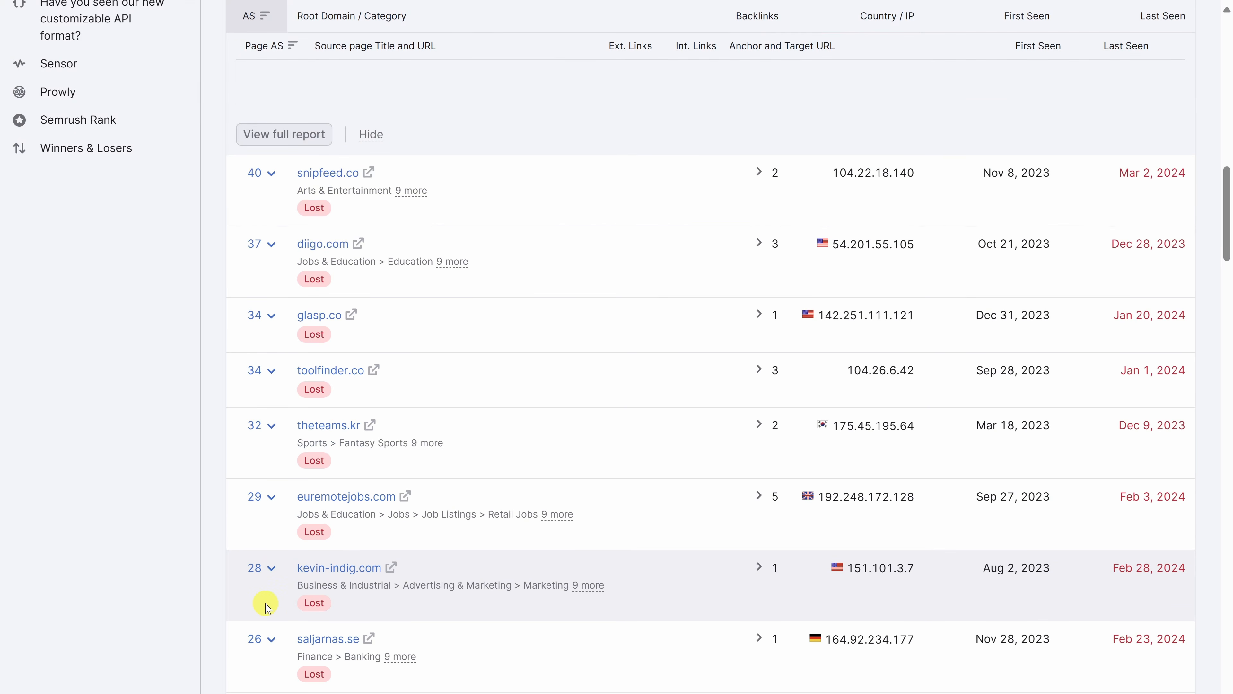
scroll(266, 605, "up", 20)
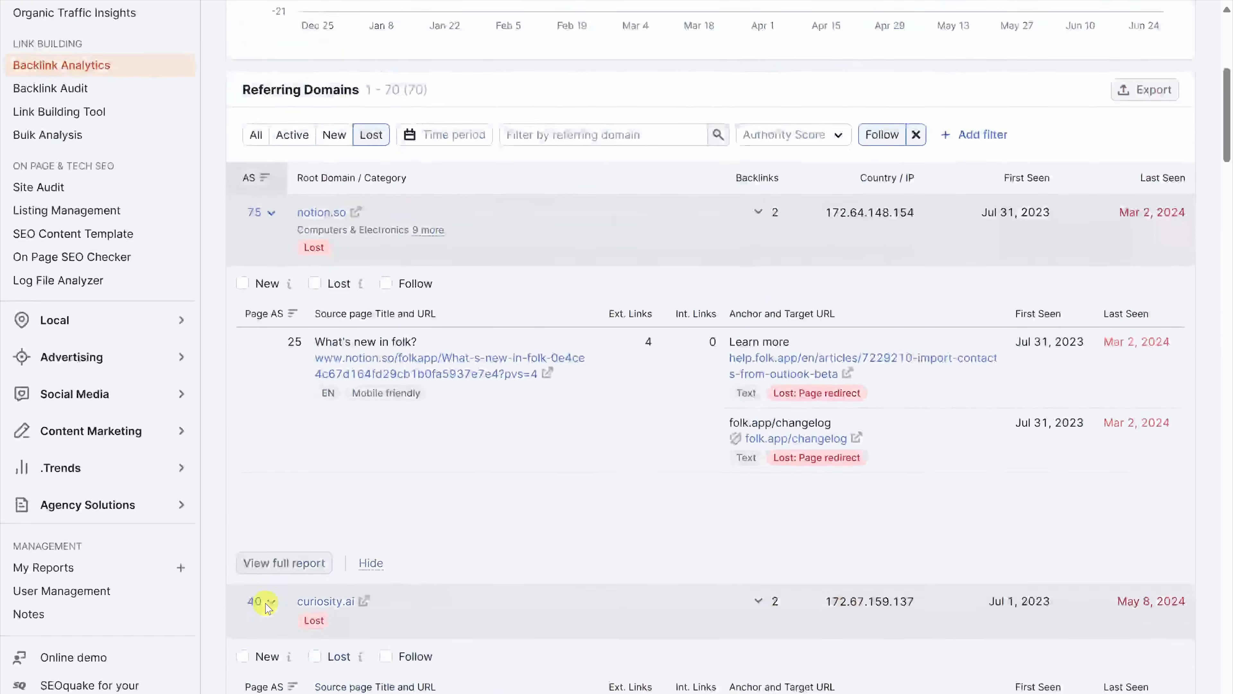
scroll(265, 605, "up", 4)
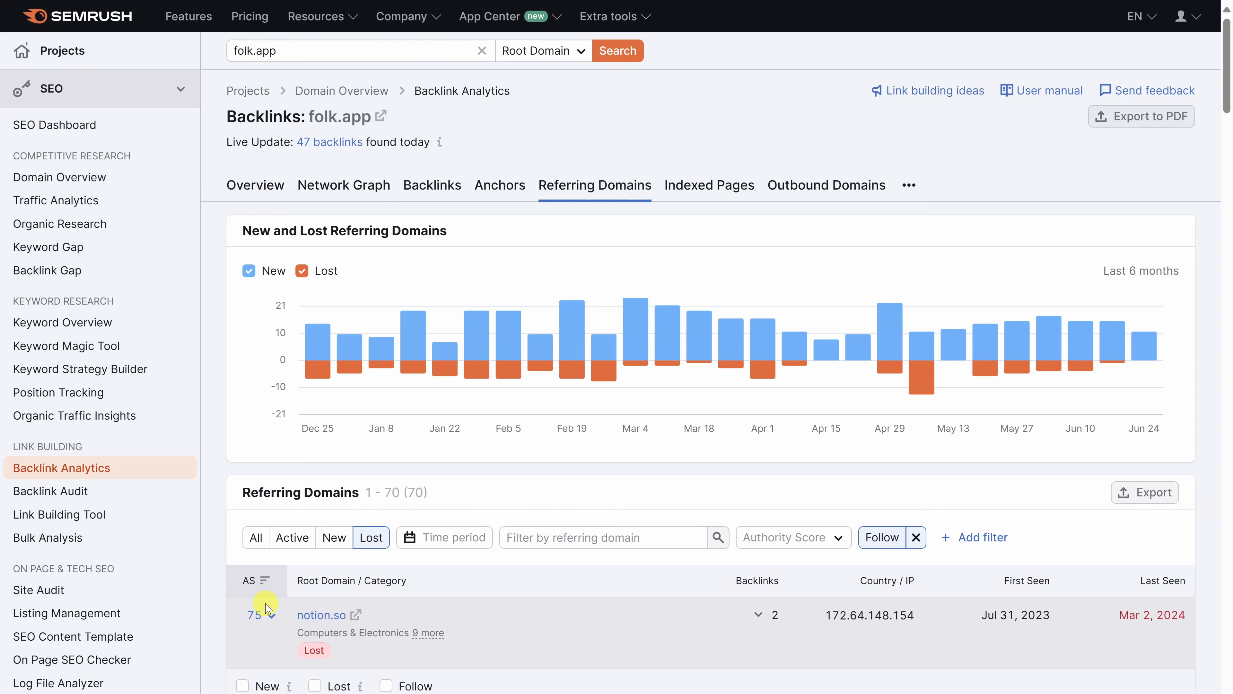
left_click(700, 188)
left_click(249, 275)
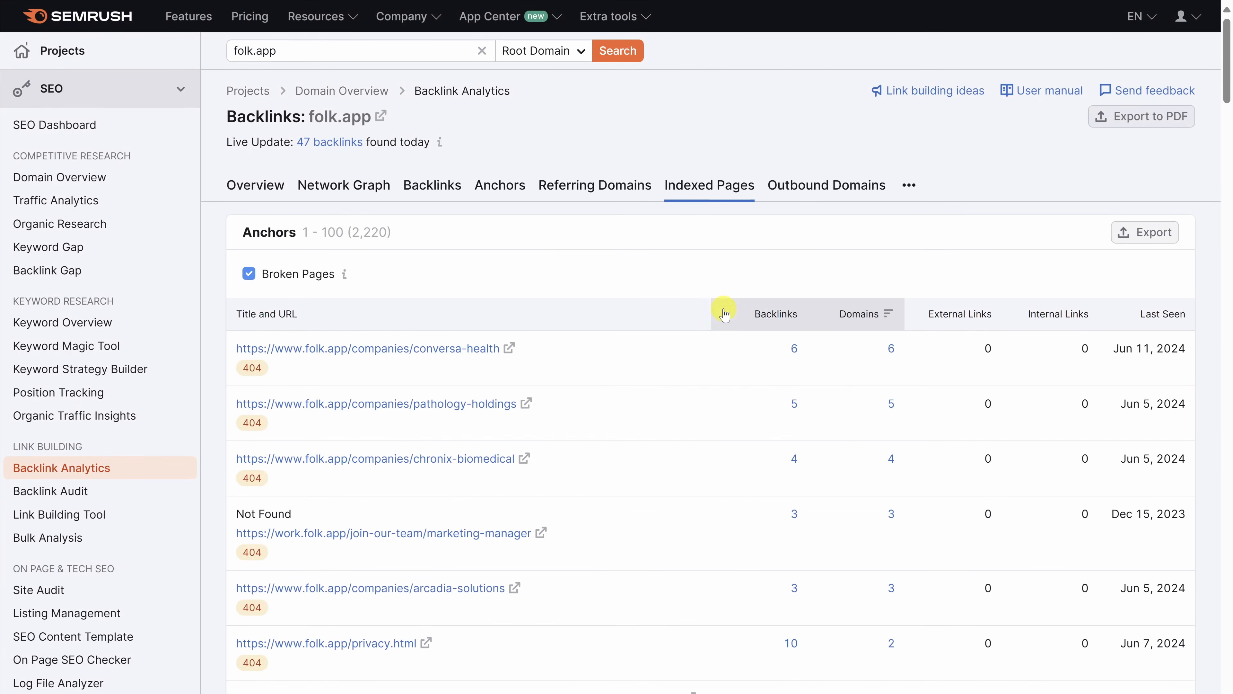
left_click(761, 316)
Open the referring domains of the broken term-of-use.html page and examine the backlinks coming from apitracker.io
scroll(759, 316, "down", 5)
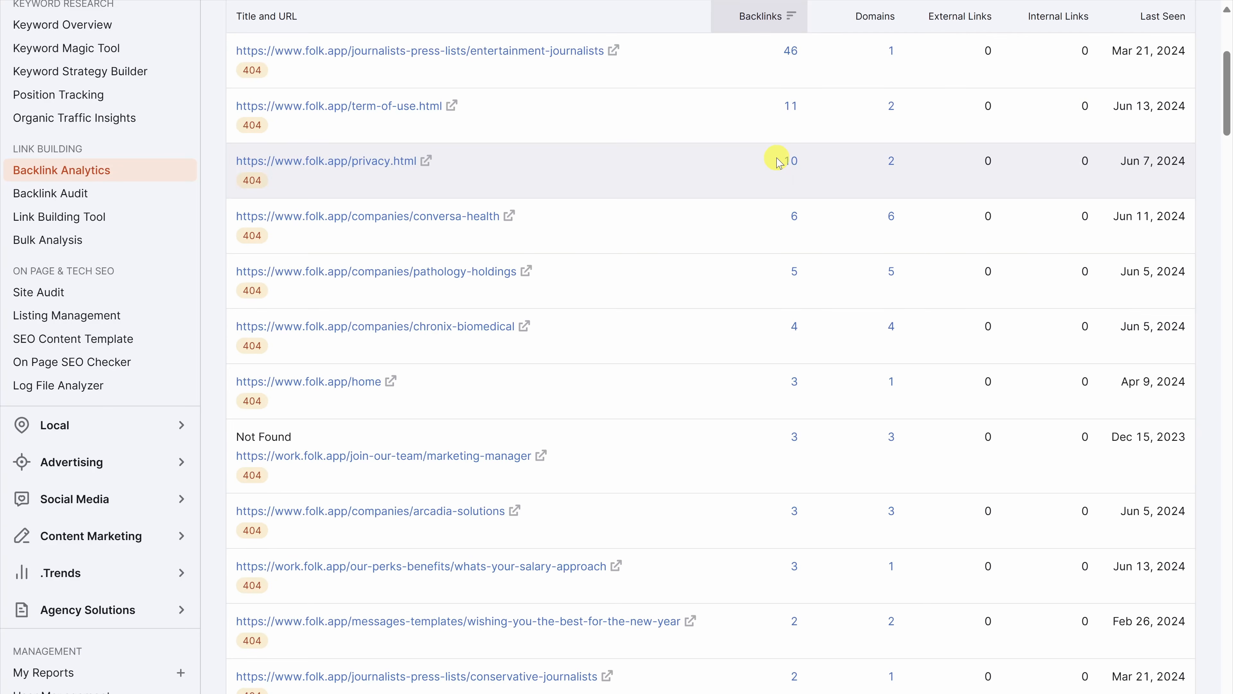
left_click(891, 107)
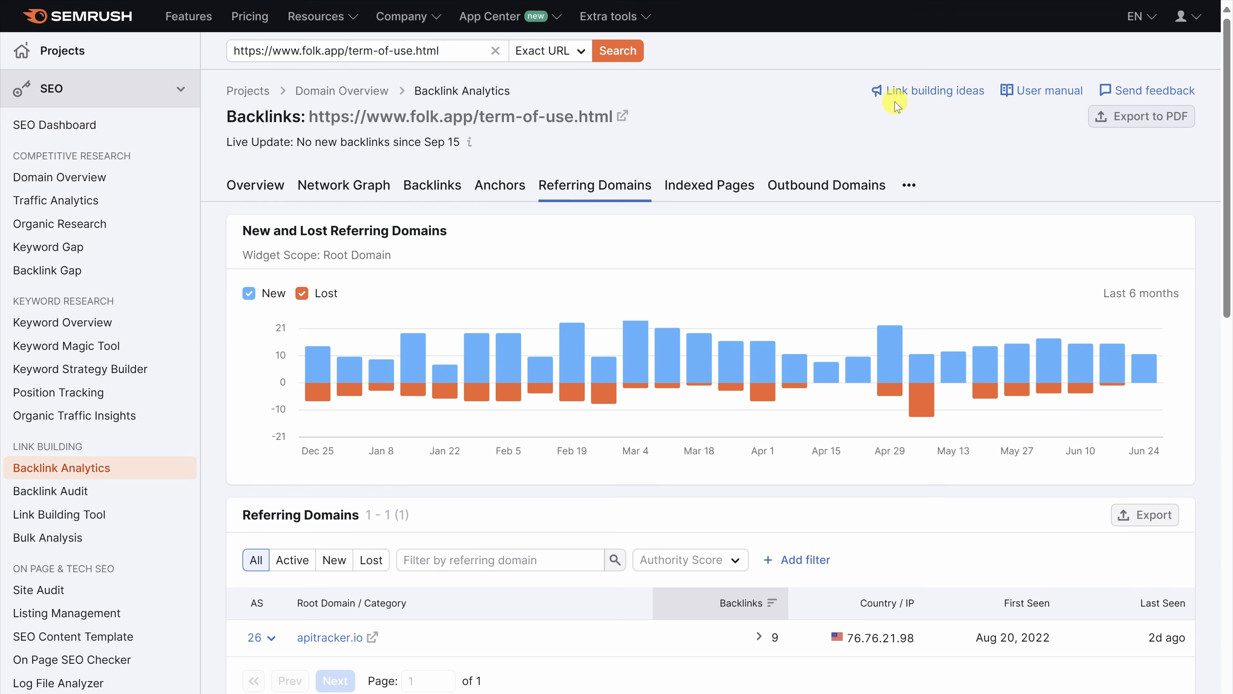
scroll(896, 112, "down", 3)
scroll(896, 112, "down", 2)
left_click(760, 316)
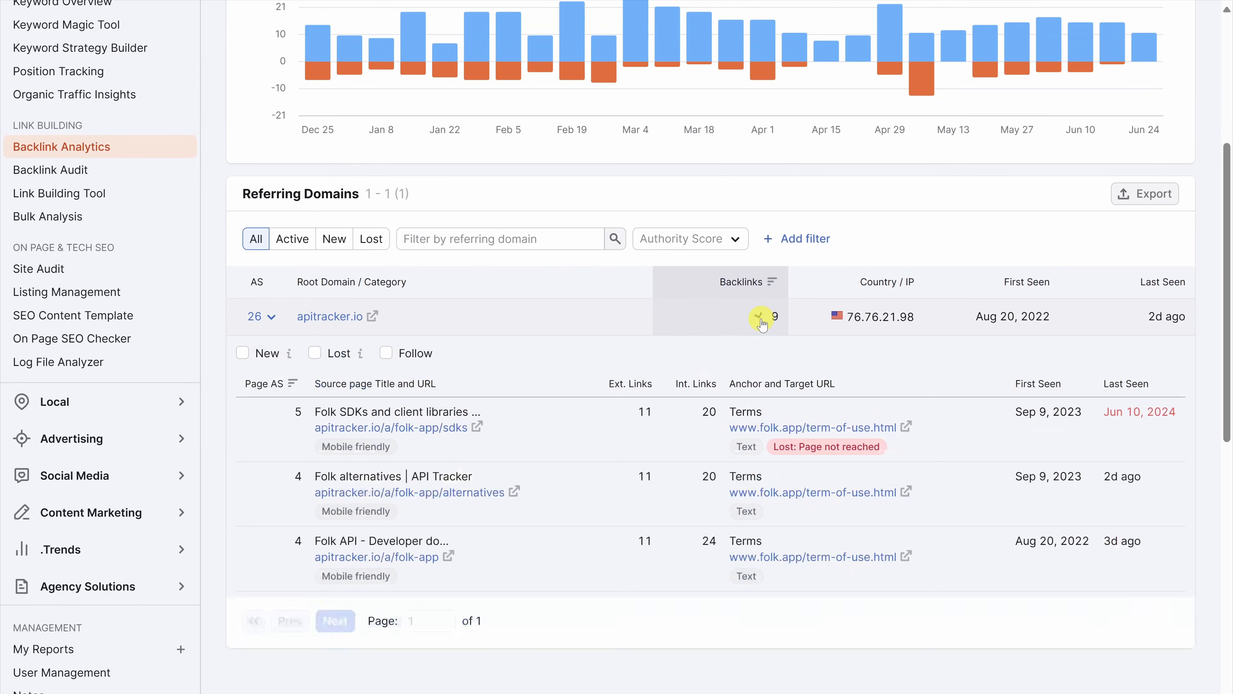
scroll(738, 302, "down", 3)
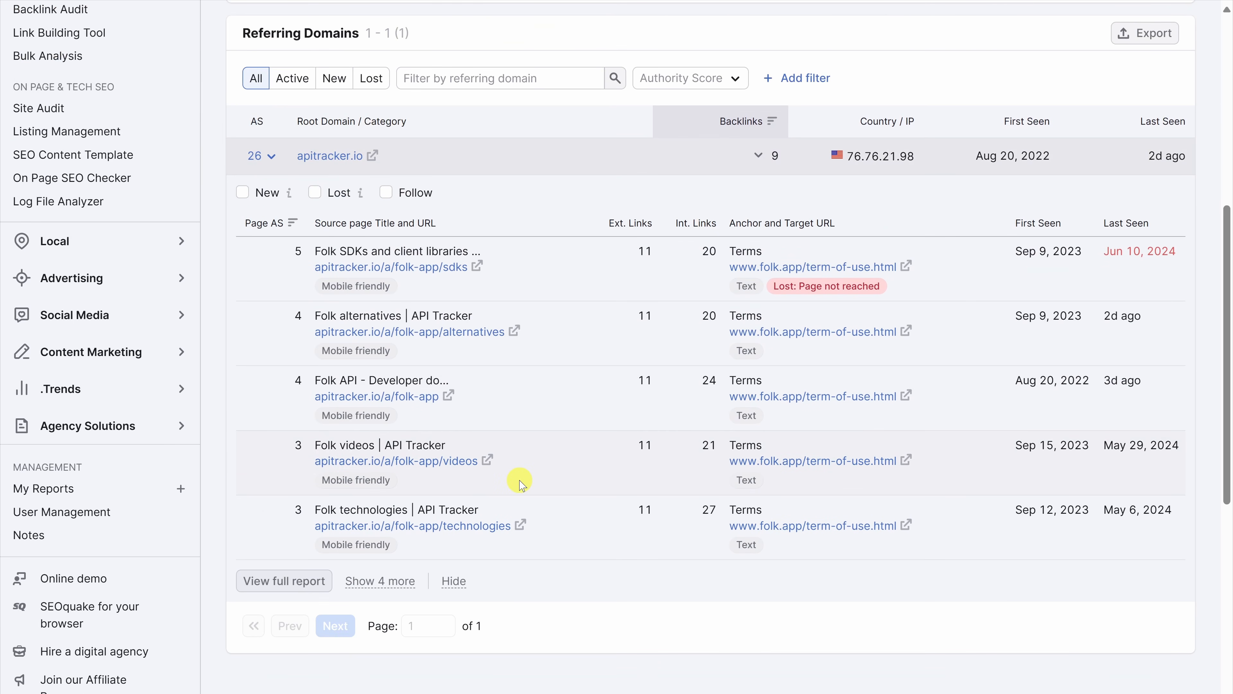
scroll(517, 482, "up", 2)
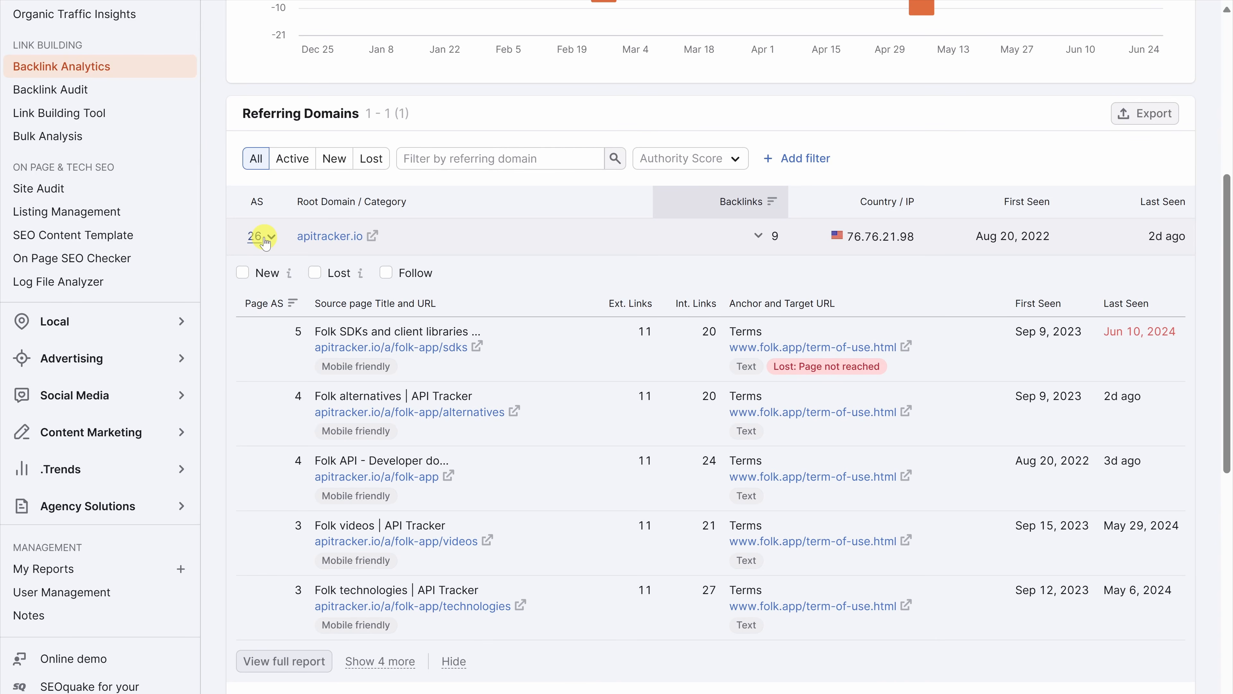
scroll(210, 132, "down", 1)
scroll(210, 132, "up", 4)
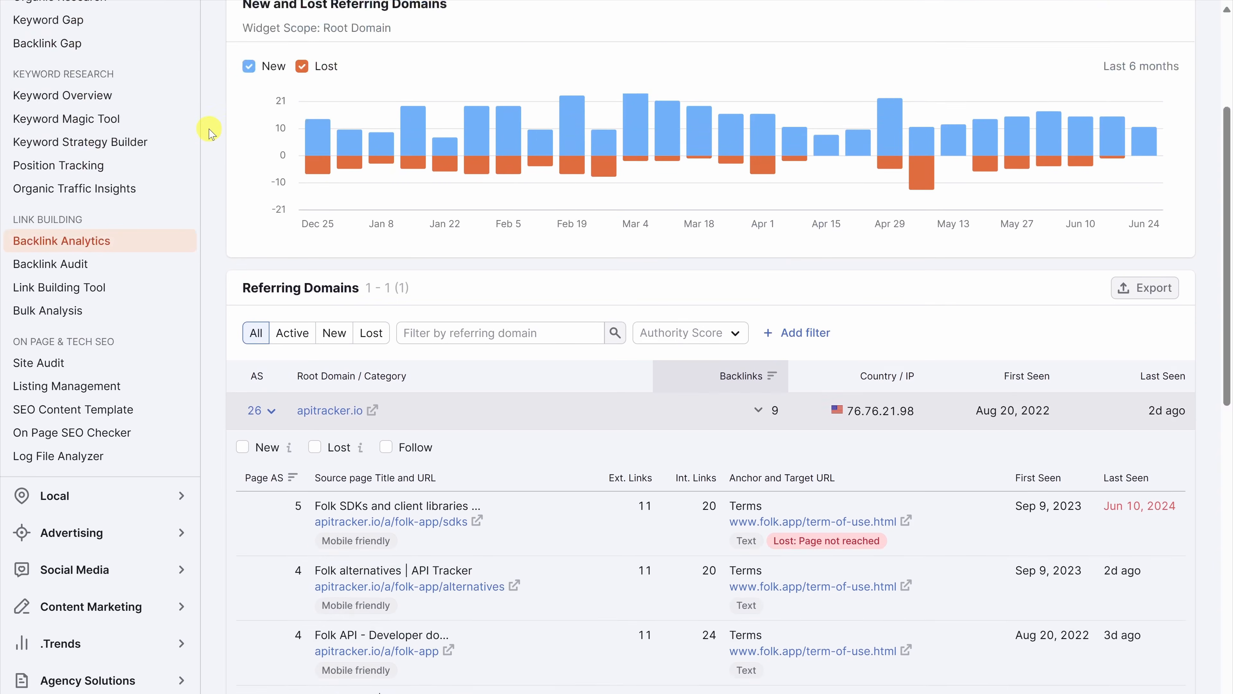
Find backlink gap prospects for folk.app compared with the competitors hubspot.com, zixflow.com and pipedrive.com
scroll(209, 132, "up", 3)
left_click(54, 192)
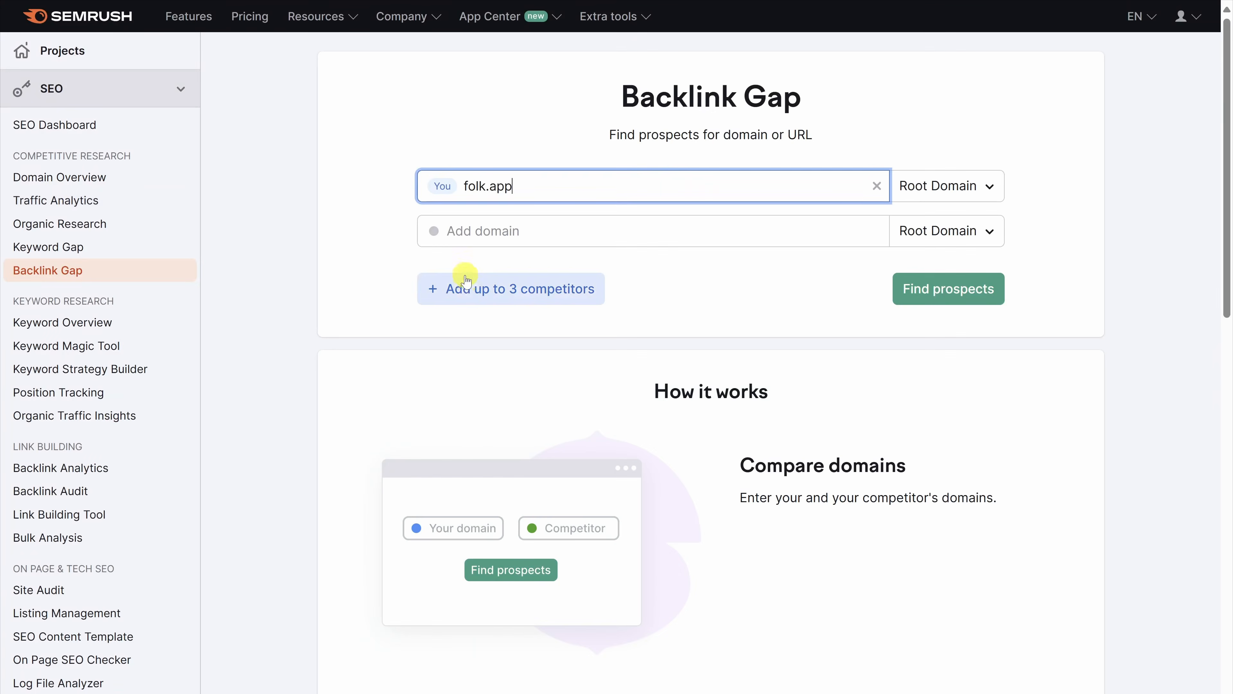
left_click(485, 233)
type("hubspot.com")
key("Tab")
key("Tab")
type("zixflow.com")
key("Tab")
left_click(607, 311)
type("pipedrive.com")
left_click(944, 431)
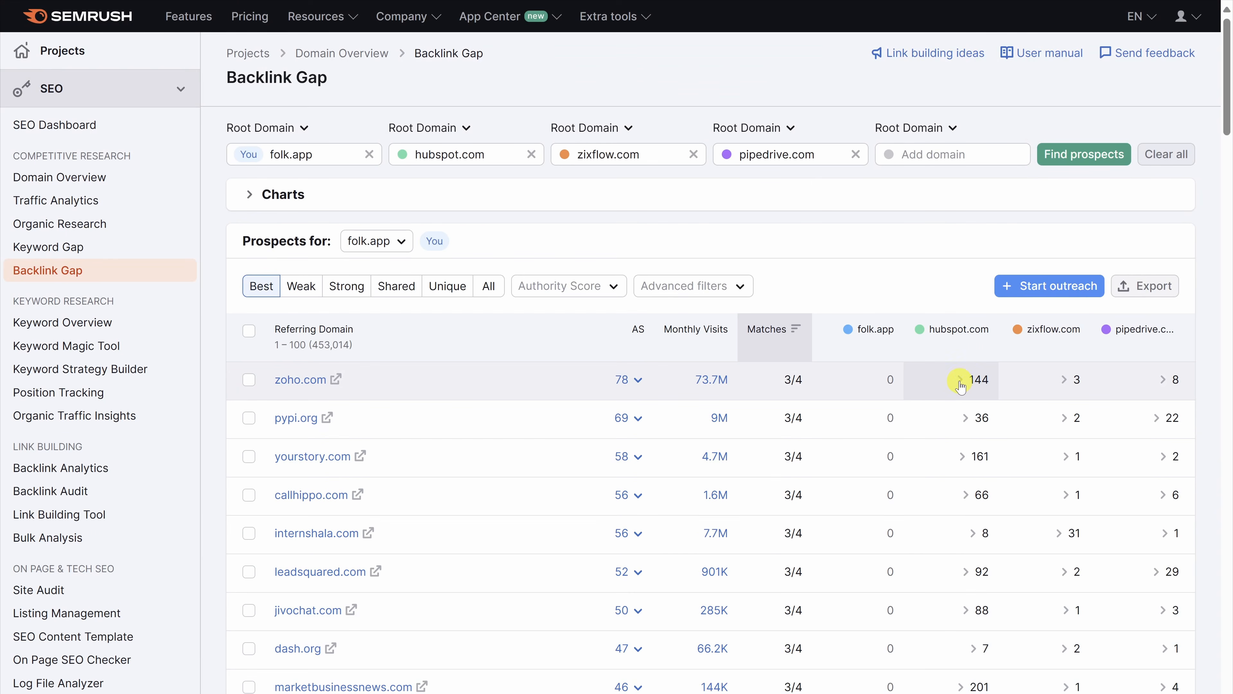
Expand the backlinks from zoho.com to hubspot.com and examine their source pages, anchors and target URLs
left_click(960, 380)
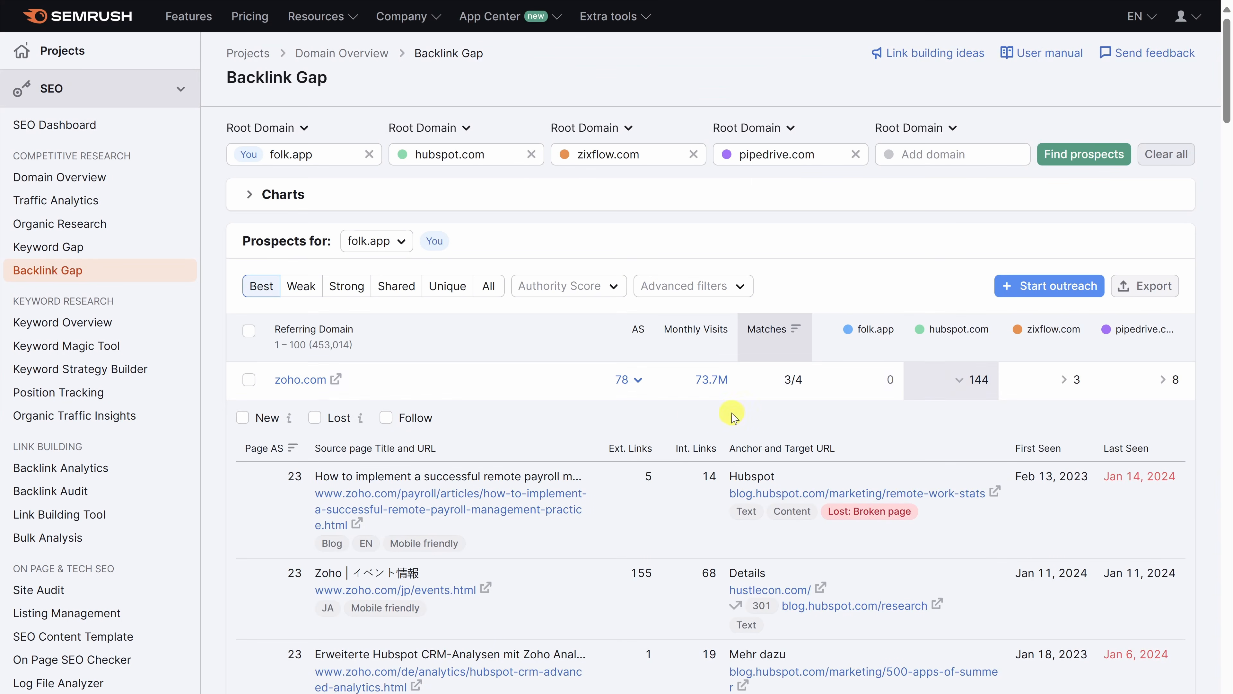
scroll(599, 454, "down", 4)
scroll(601, 459, "down", 3)
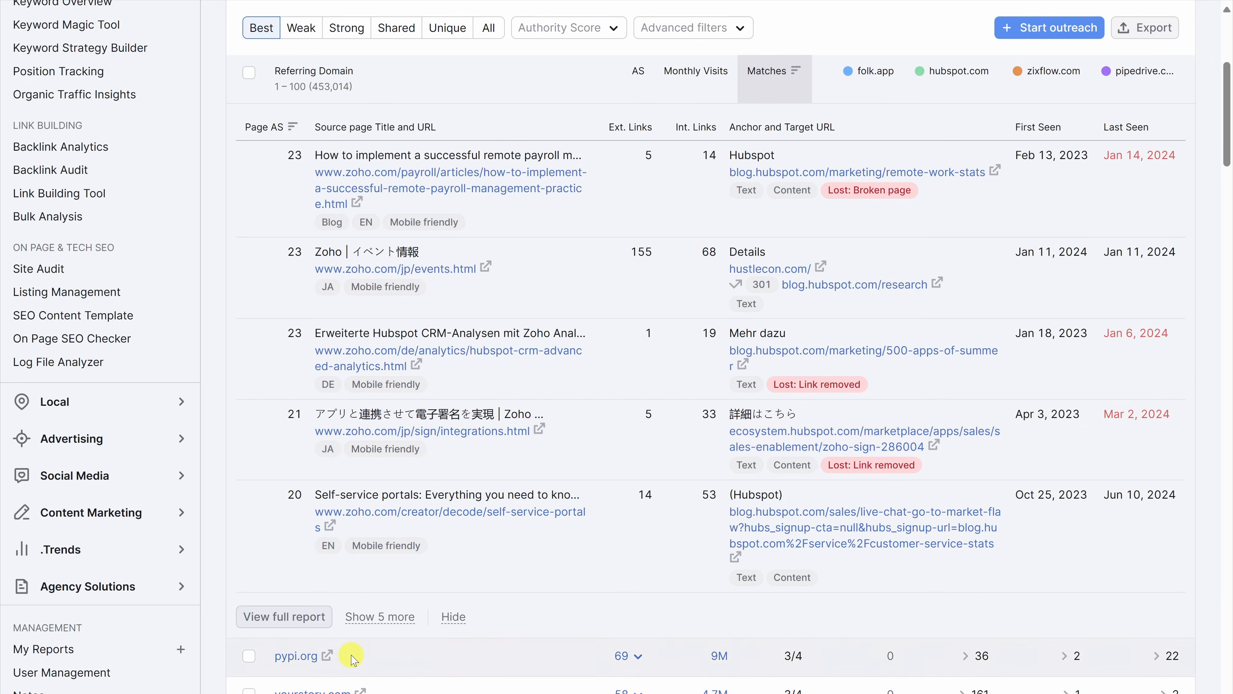
Select yourstory.com, callhippo.com and zoho.com as link prospects, review them in the outreach dialog and close it
left_click(248, 690)
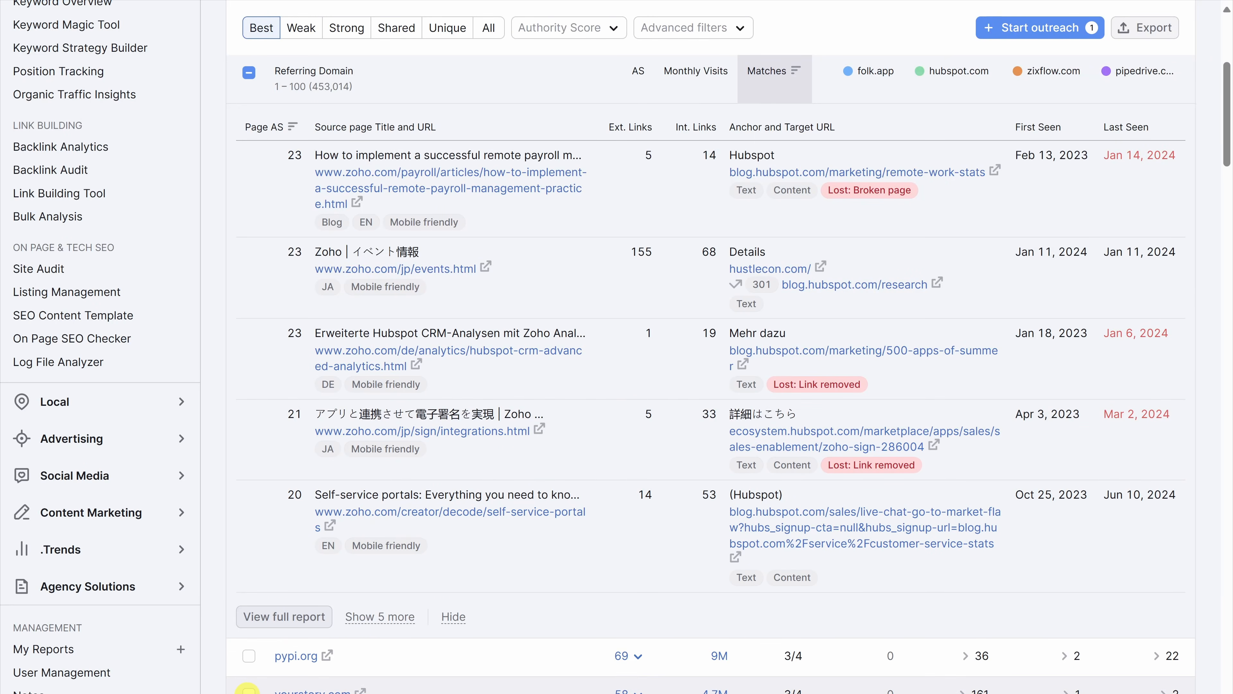
scroll(447, 329, "up", 3)
left_click(248, 218)
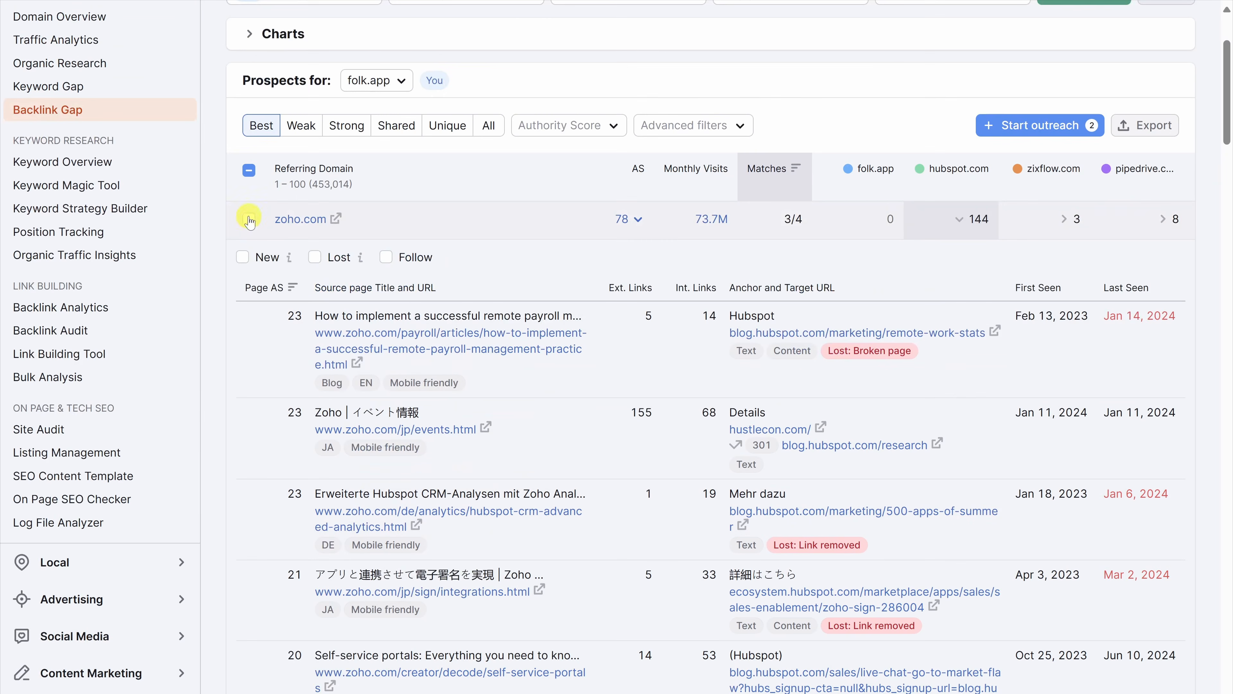
left_click(1029, 125)
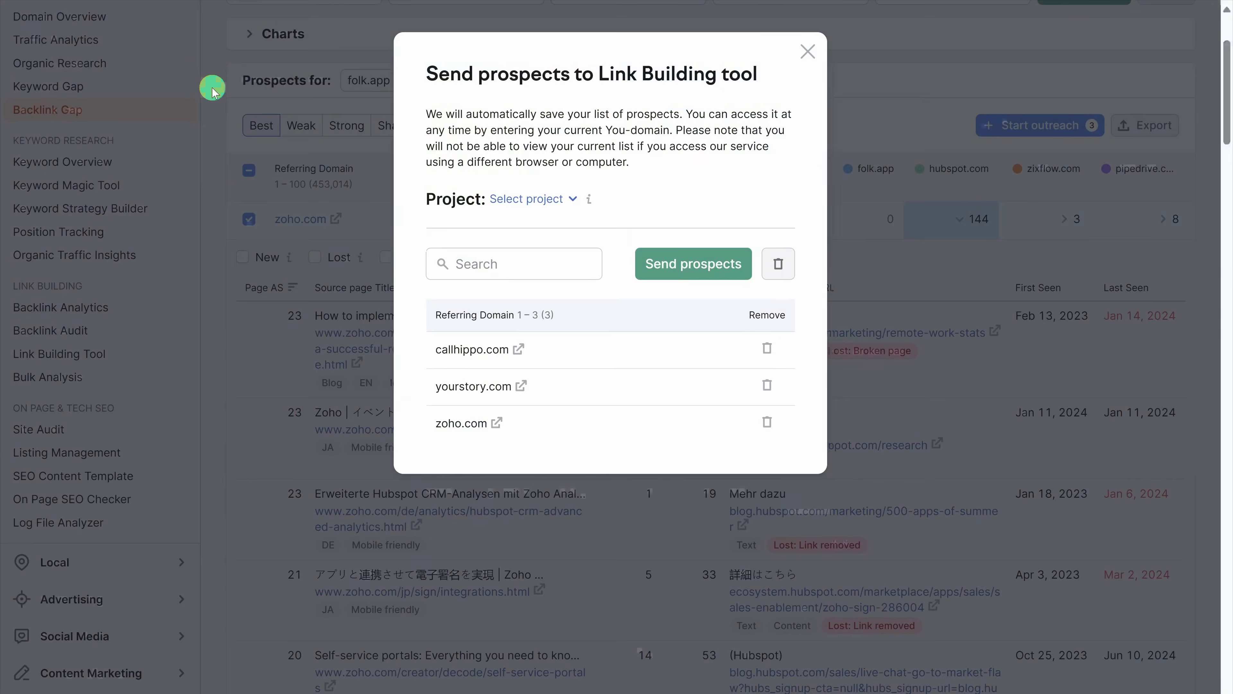
left_click(212, 90)
scroll(213, 105, "up", 3)
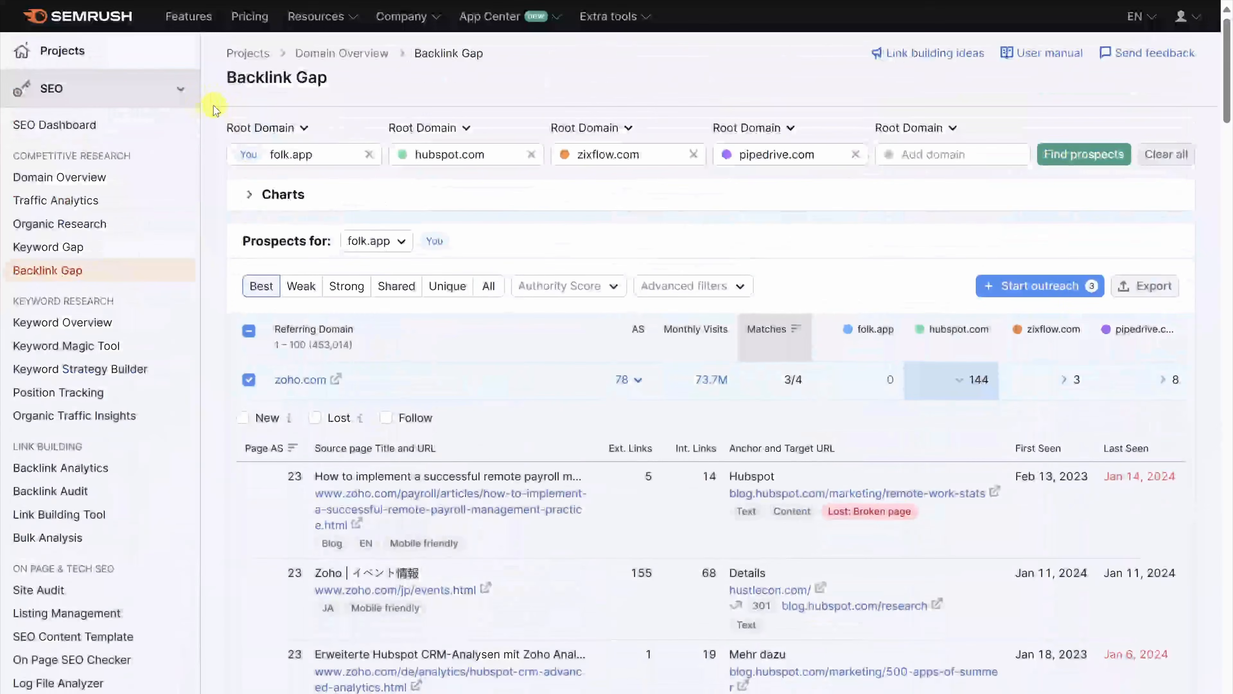
Start setting up Site Audit for the folk.app project and exclude all subdomains from the crawl scope
left_click(45, 57)
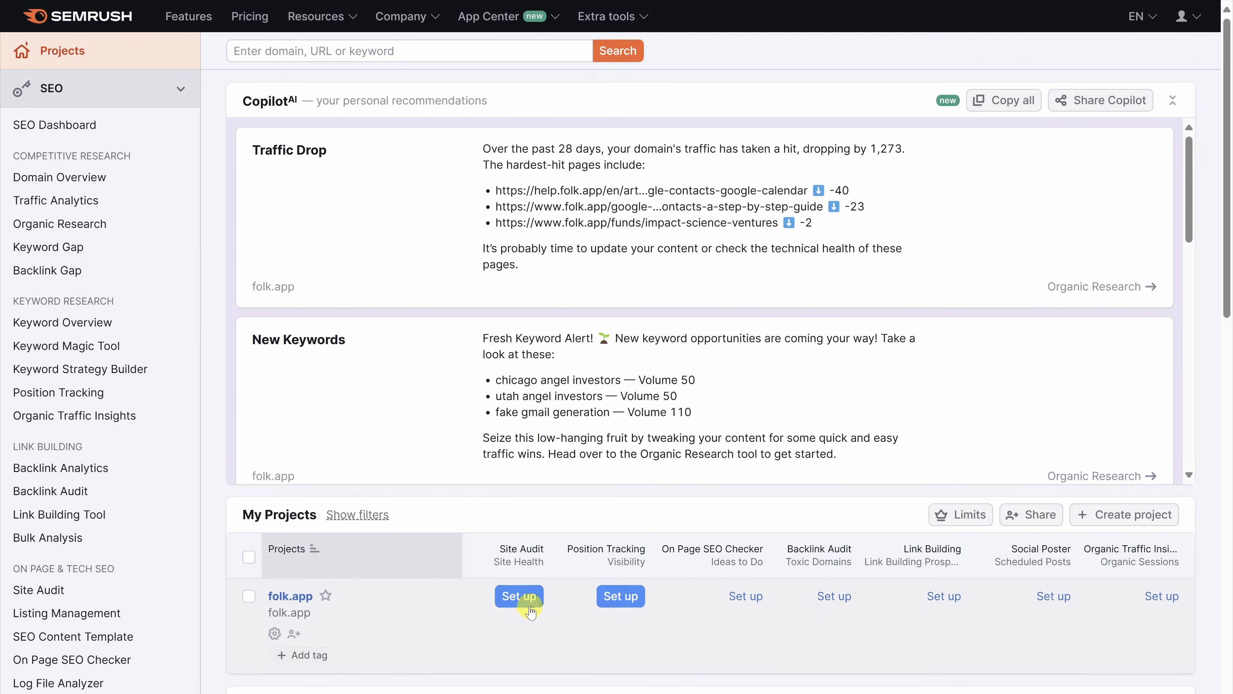
left_click(524, 598)
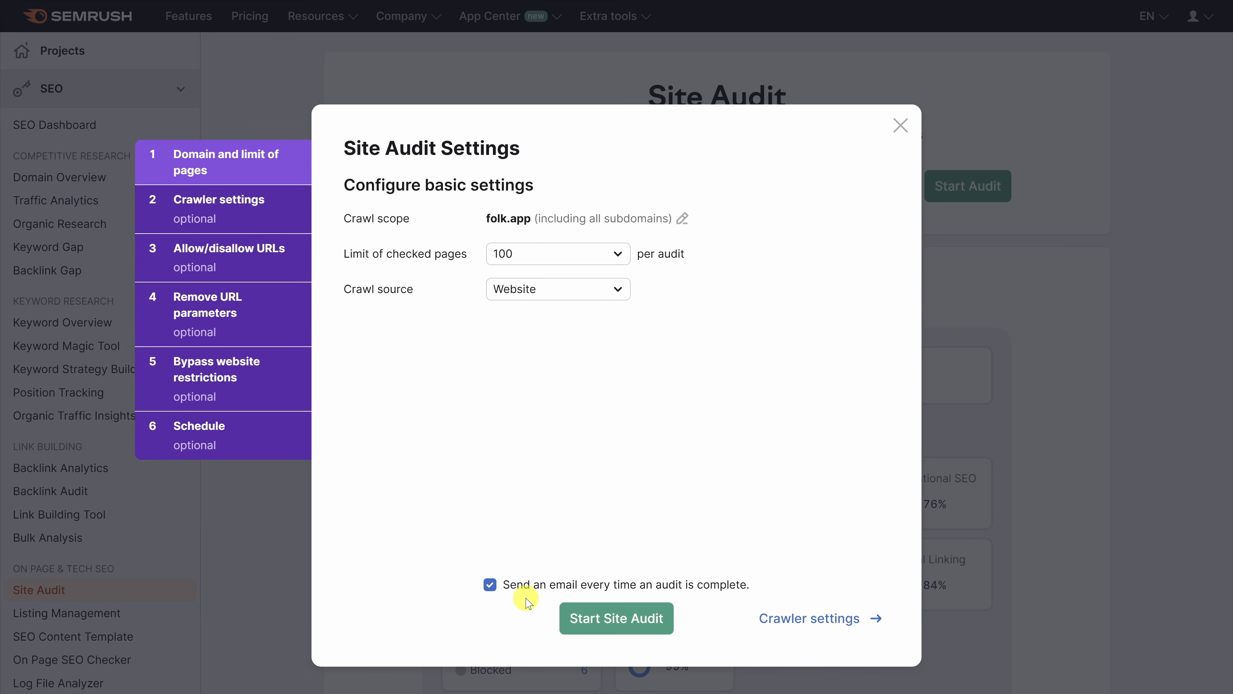
left_click(684, 220)
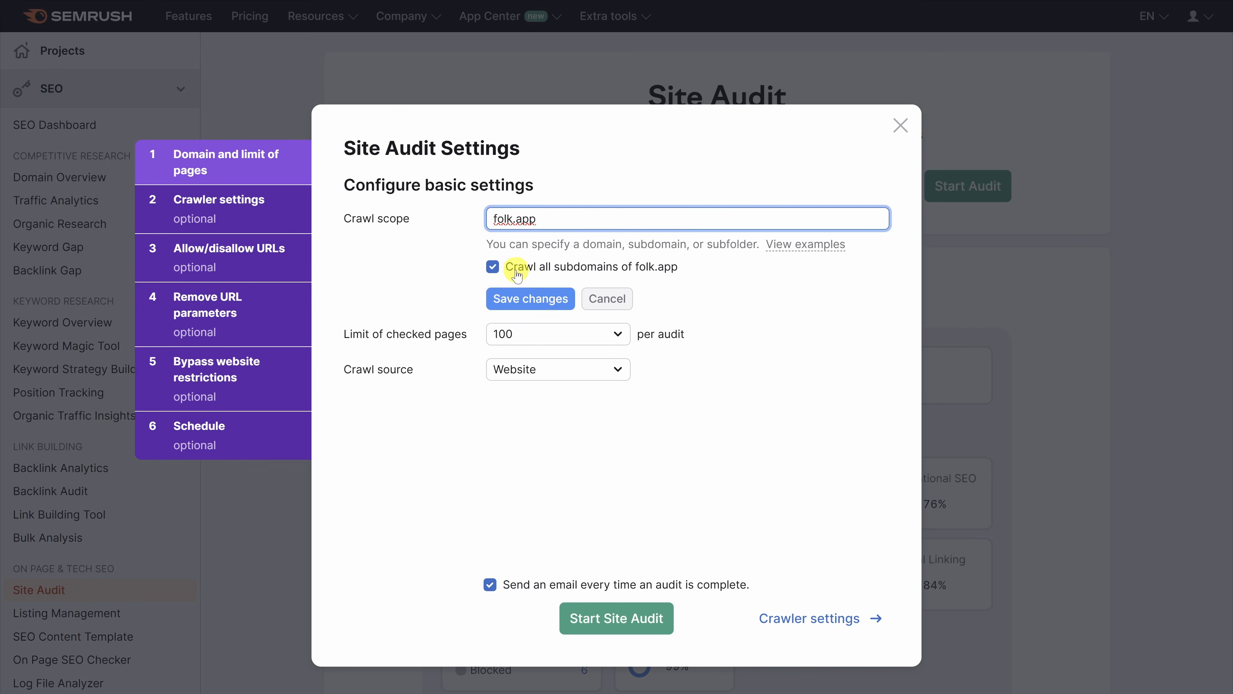
left_click(492, 266)
left_click(518, 305)
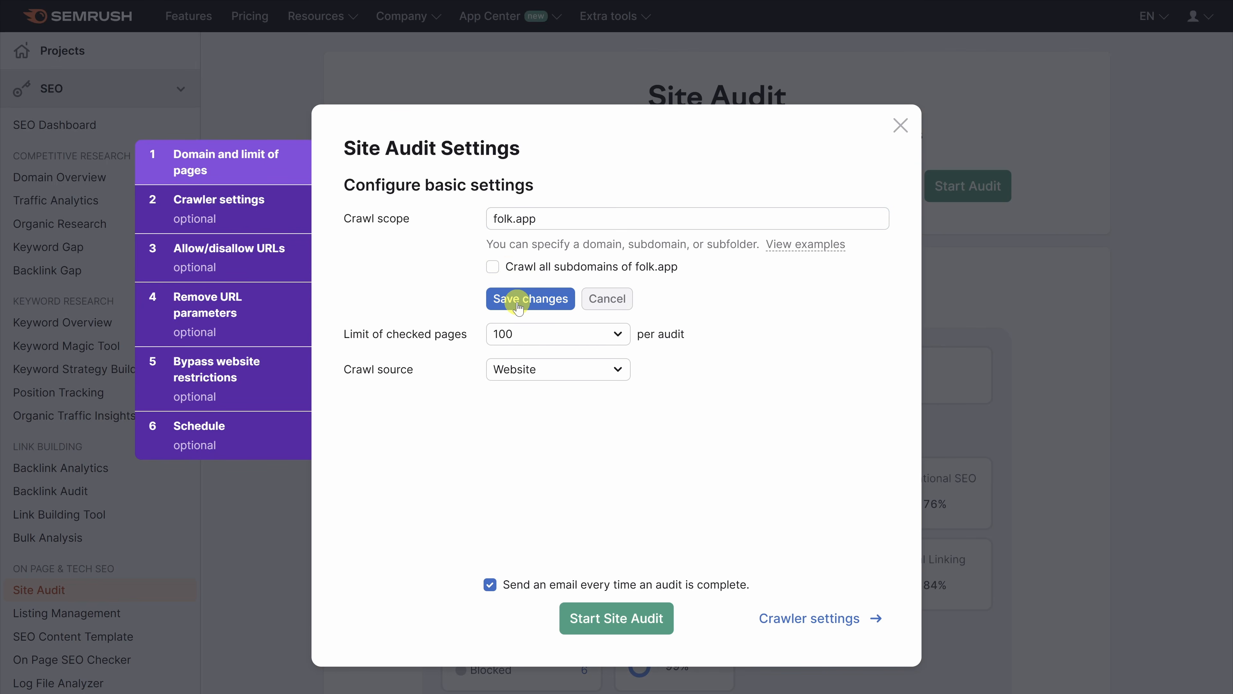
left_click(518, 305)
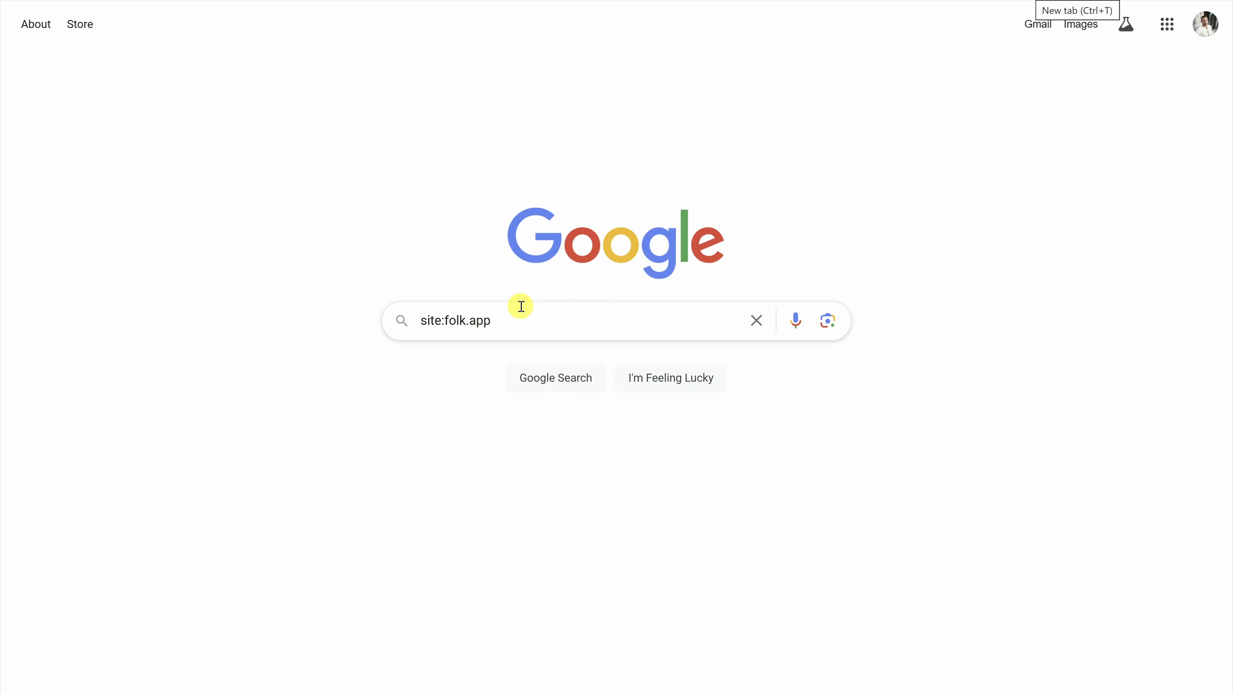
Search Google for site:folk.app and check the approximate number of indexed results
left_click(568, 382)
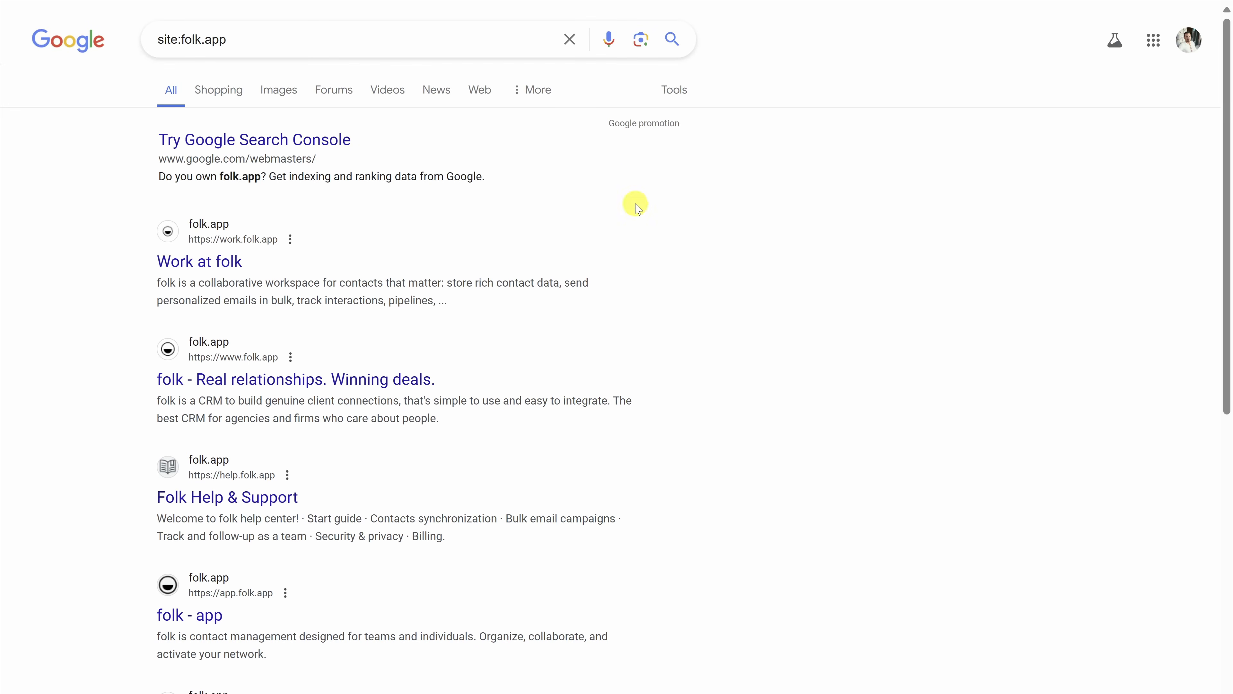
left_click(673, 91)
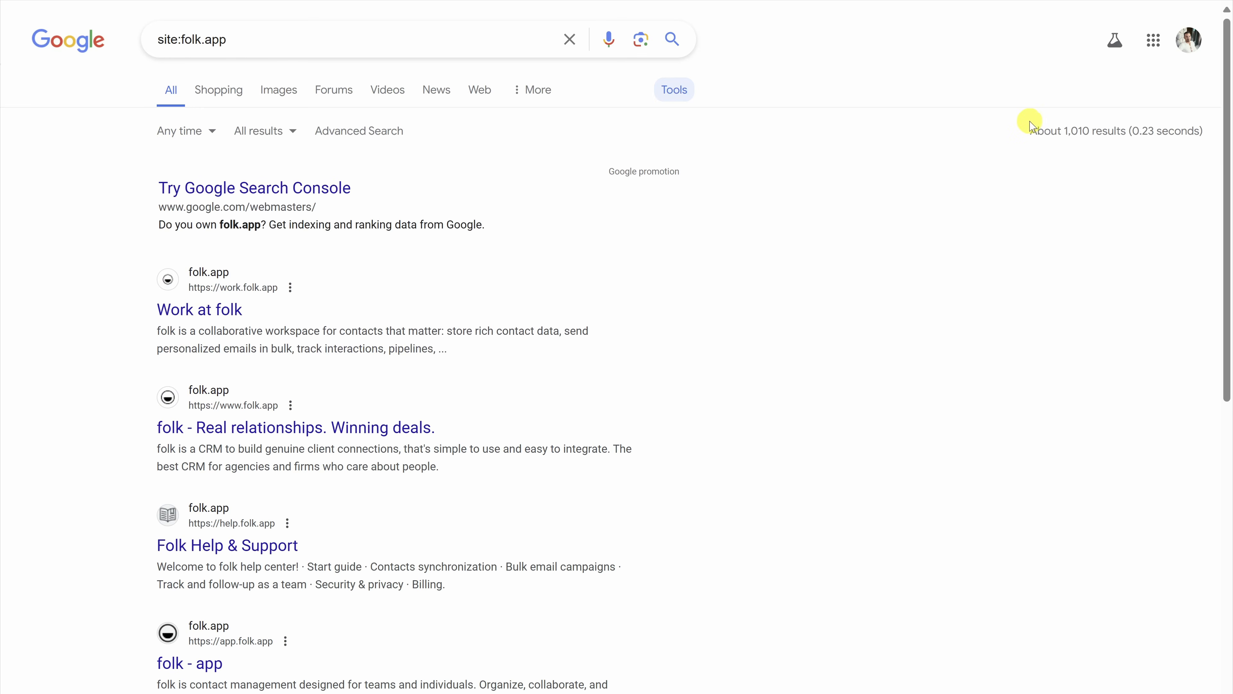
left_click_drag(1030, 129, 1123, 133)
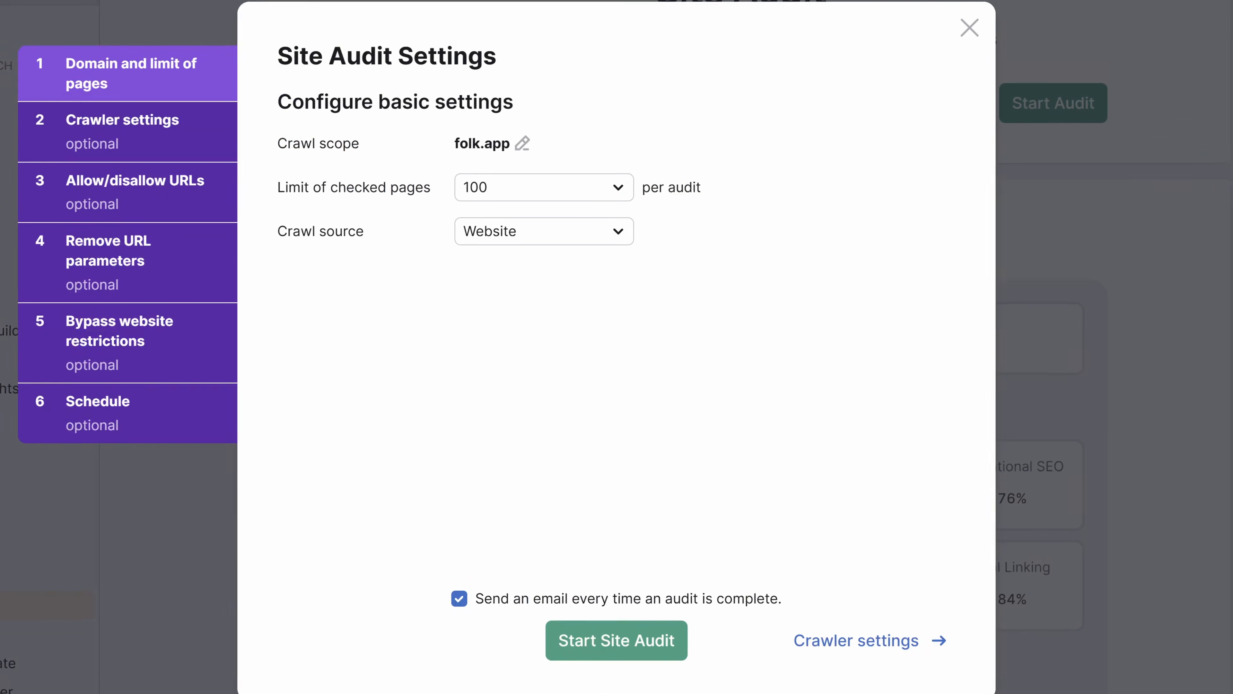
Limit the site audit to 1,000 checked pages, keeping Website as the crawl source and the default crawler settings
left_click(597, 185)
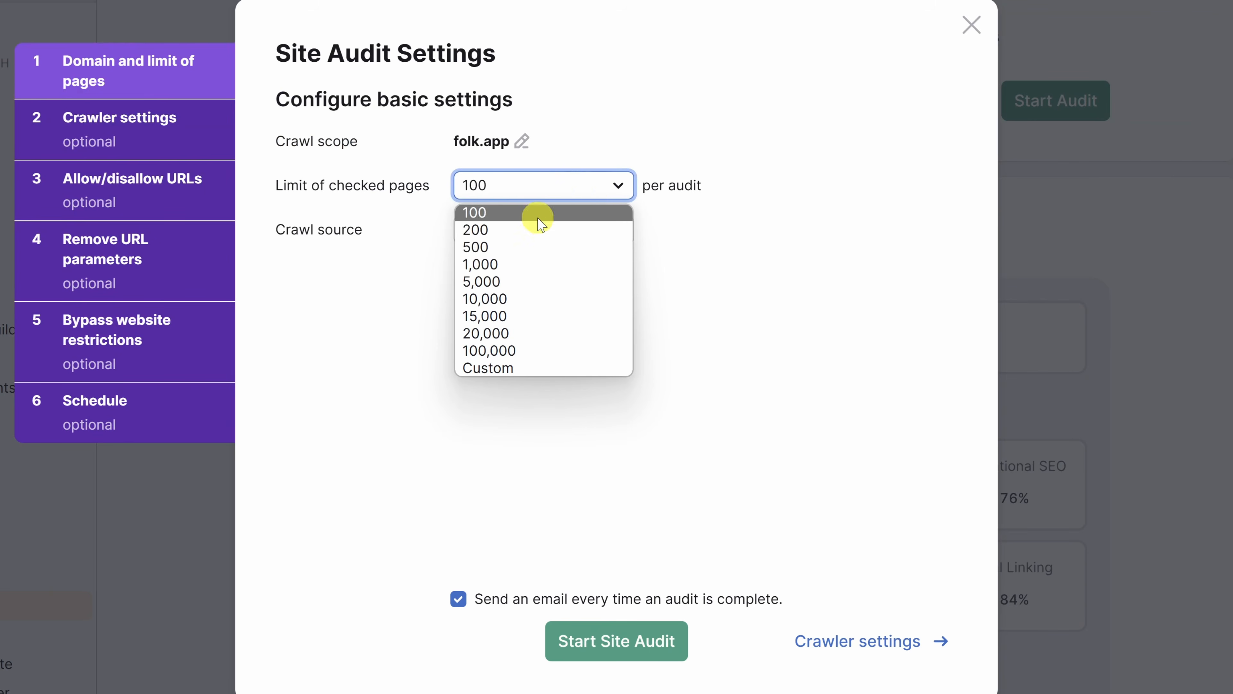
left_click(521, 262)
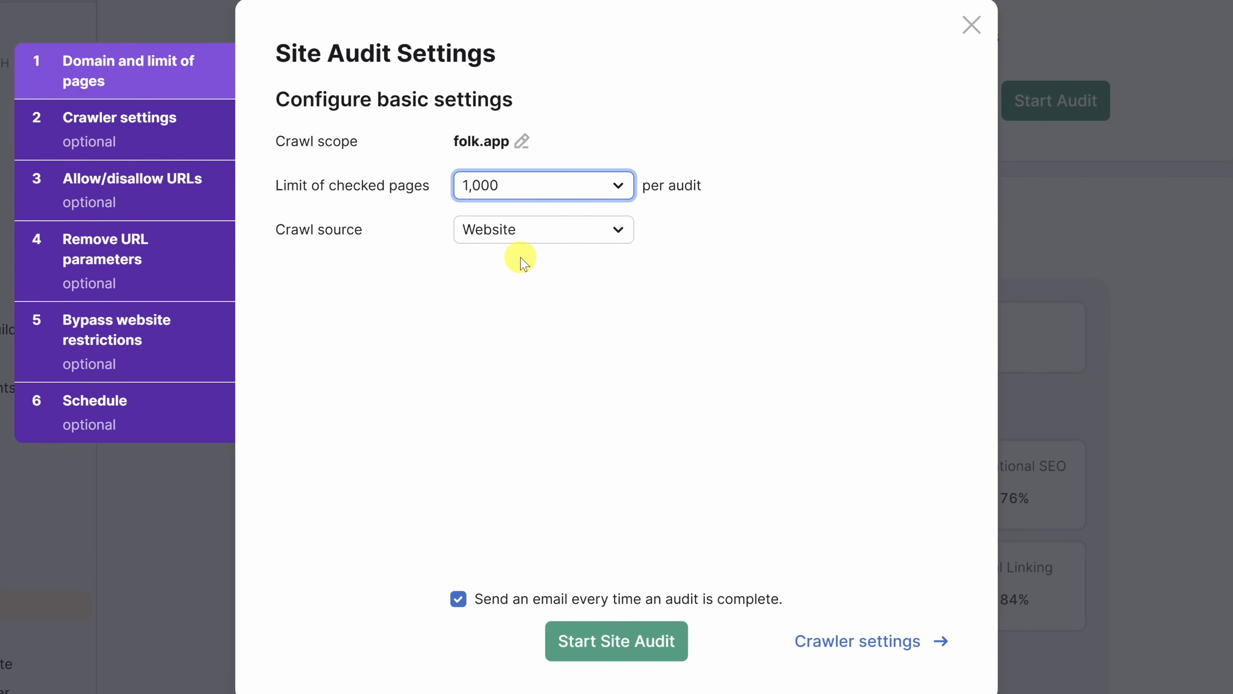
left_click(549, 230)
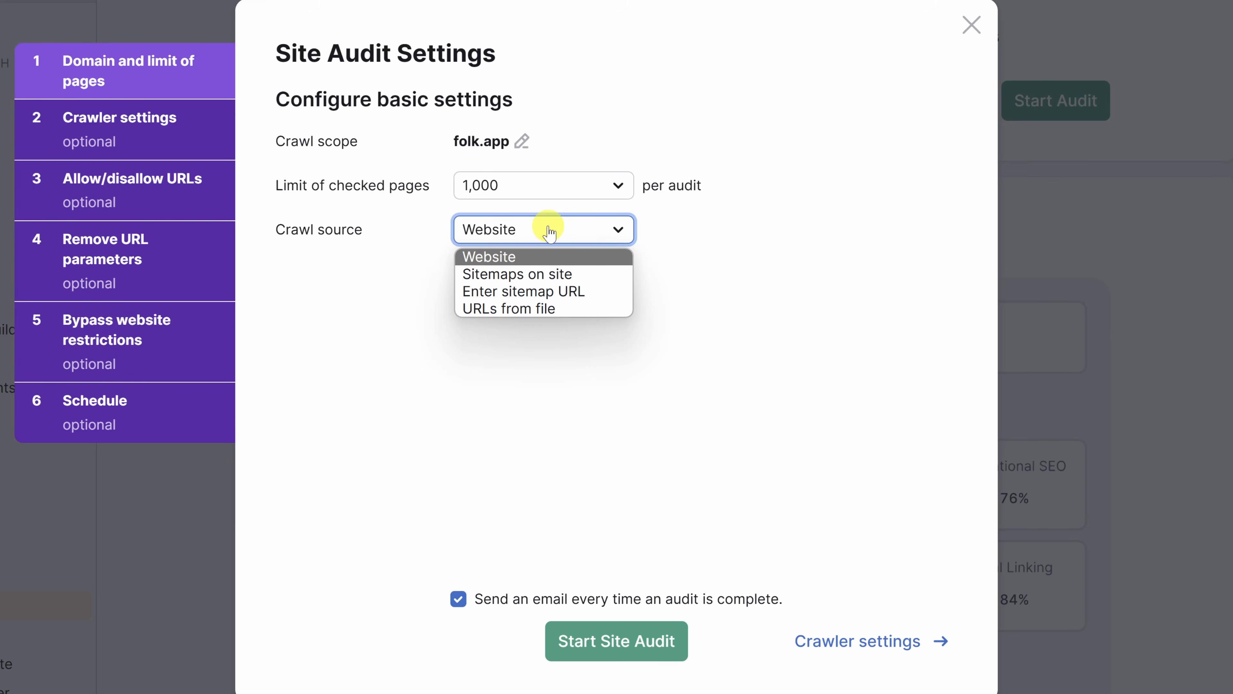
left_click(867, 651)
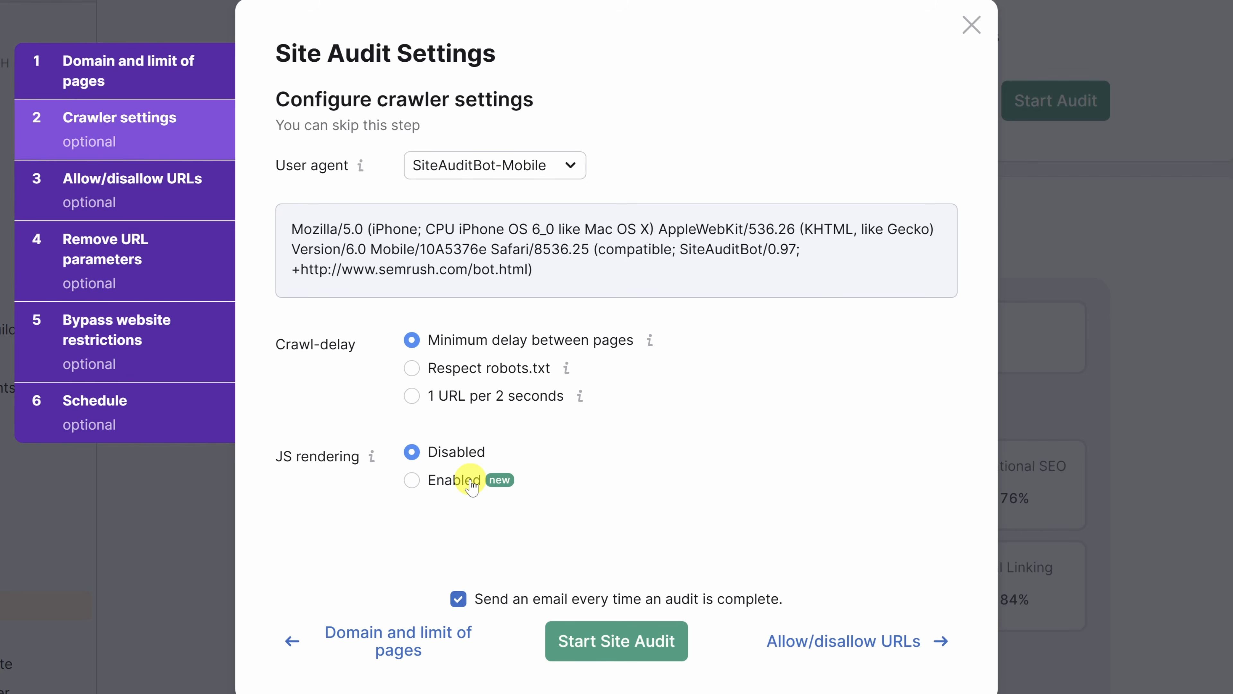
left_click(874, 653)
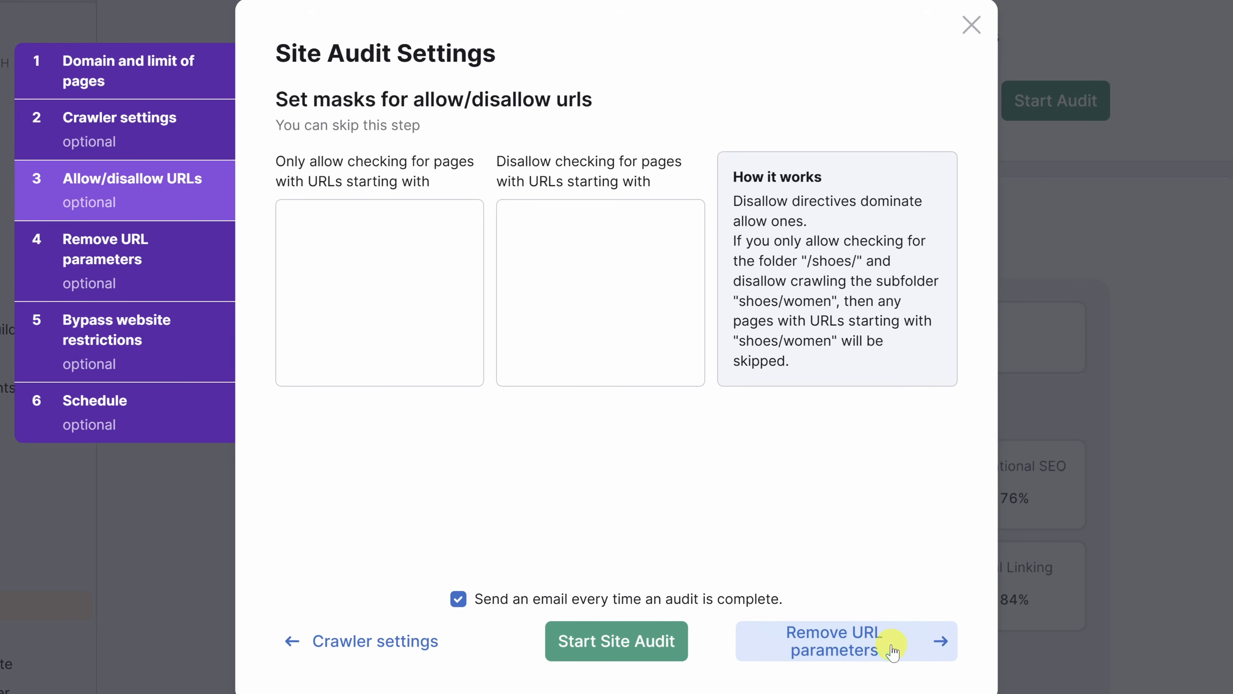
Set the crawl to ignore the URL parameters 3342f4d1_page, 29b223e2_page, e64b3a75_page, 47a621e6_page, 114af92d_page, 044158af_page and c2503b97_page
left_click(890, 650)
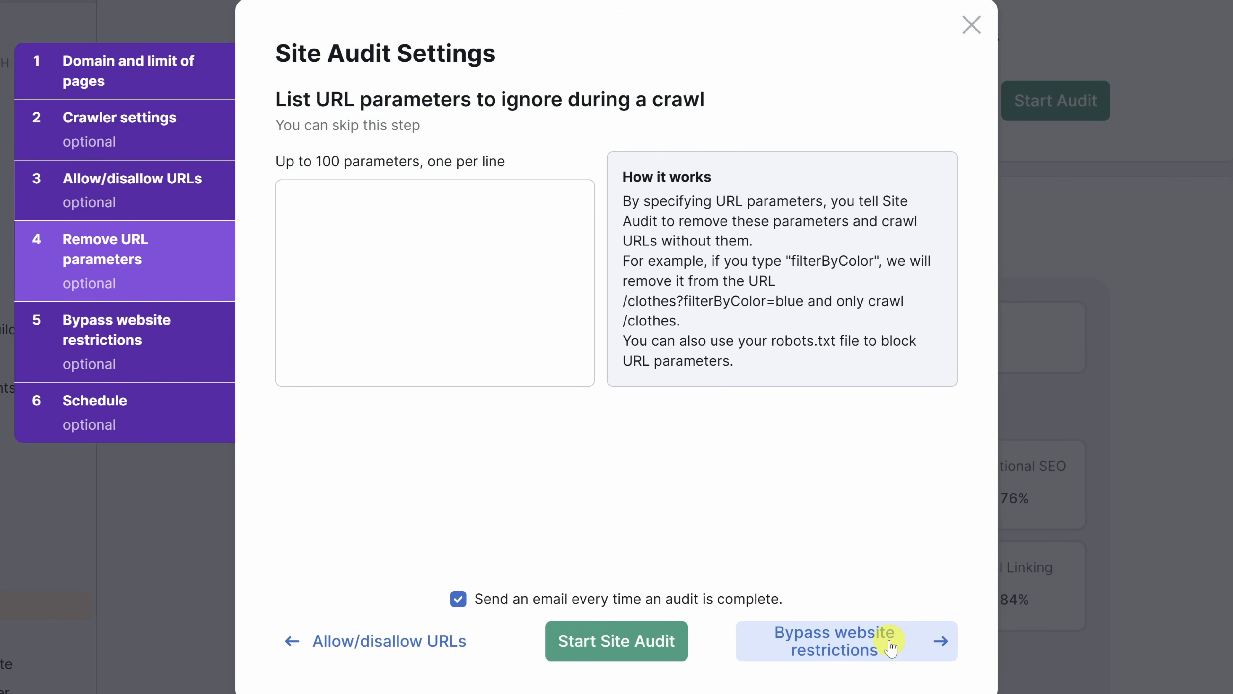
left_click(508, 346)
type("3342f4d1_page 29b223e2_page e64b3a75_page 47a621e6_page 114af92d_page 044158af_page c2503b97_page")
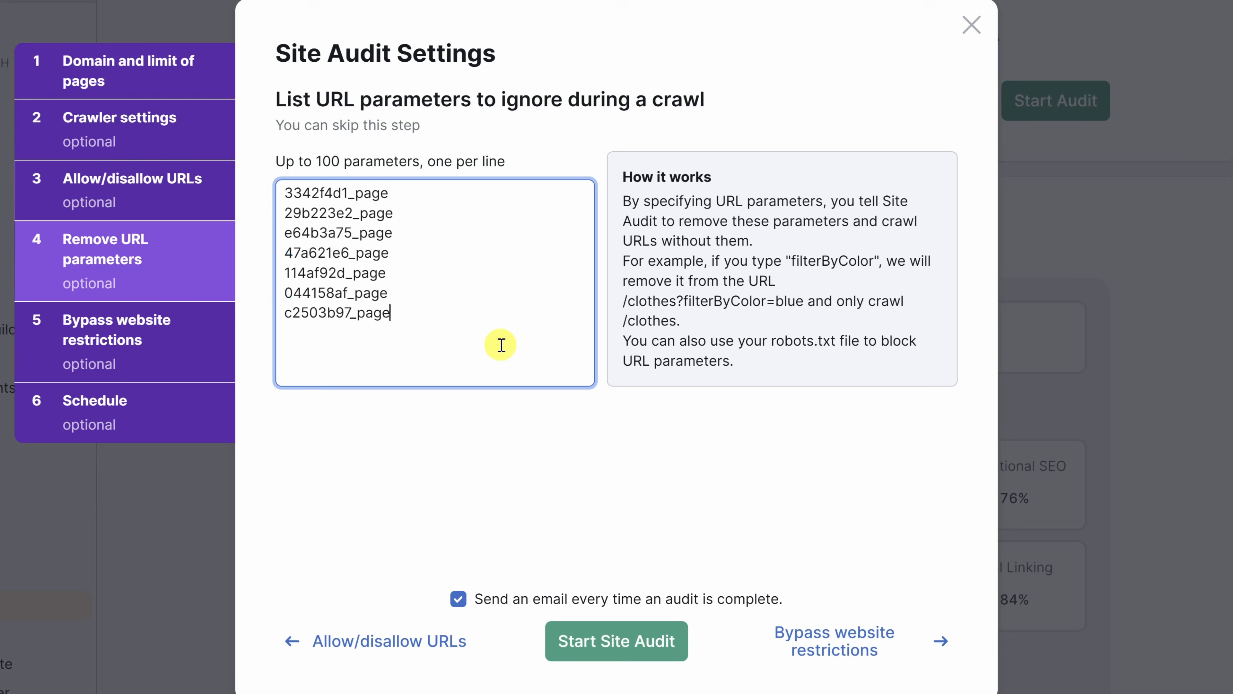
left_click(892, 641)
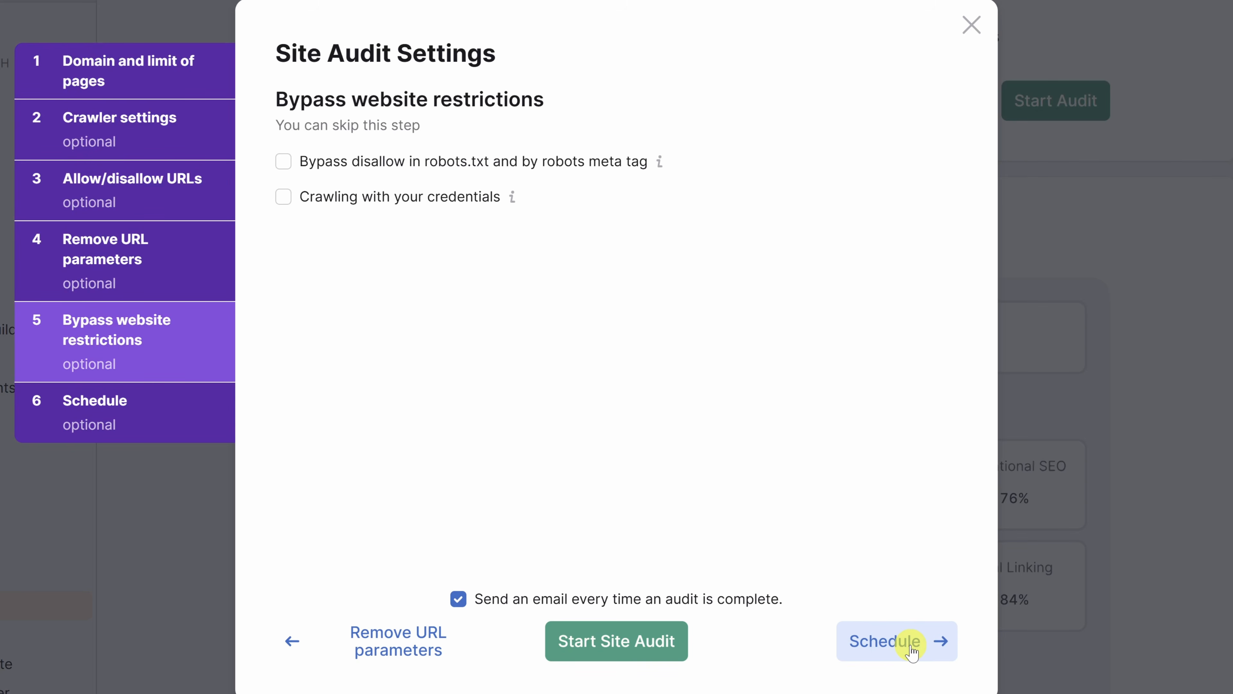
Leave the website restriction bypasses off, schedule the audit to run once, and start the site audit
left_click(911, 648)
left_click(438, 167)
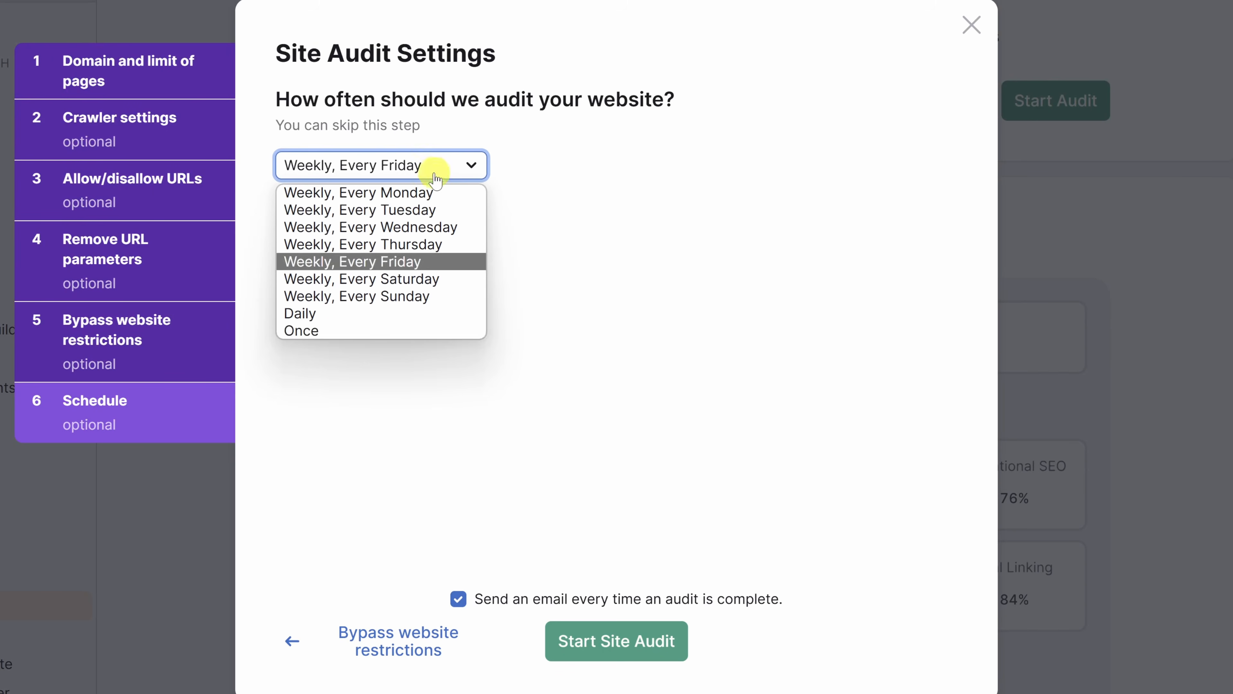
left_click(339, 330)
left_click(625, 649)
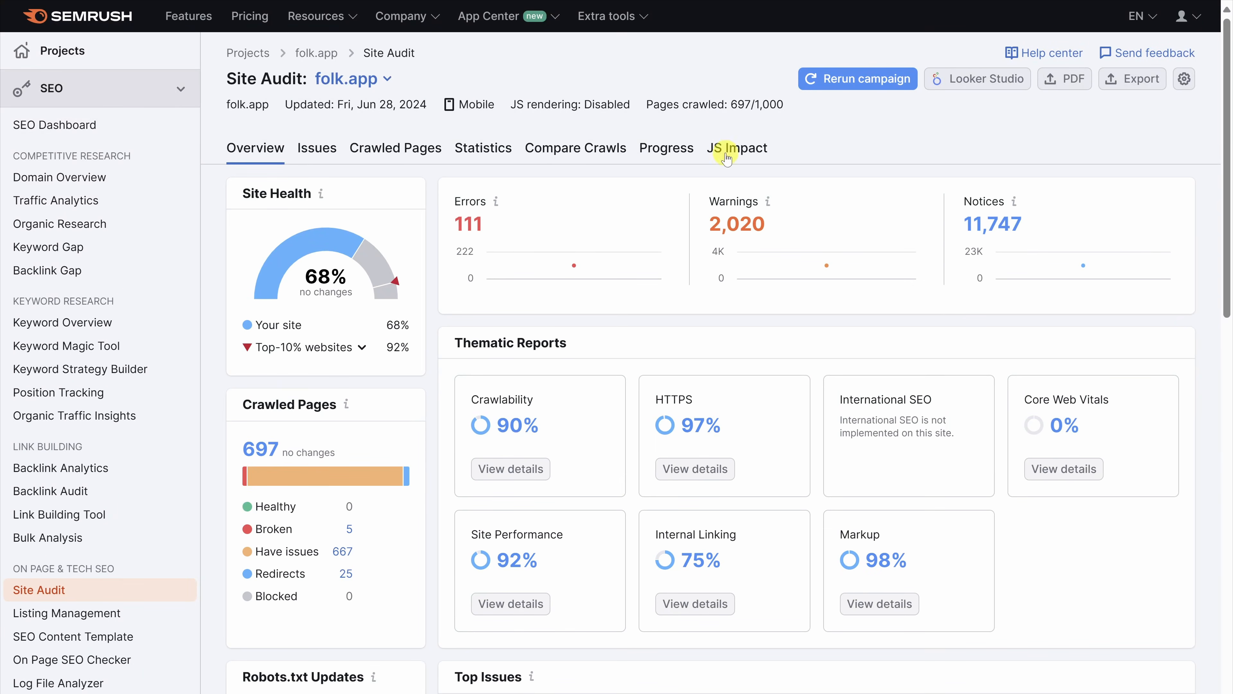
Open the audit's errors and read the explanation of why duplicate meta descriptions are a problem
left_click(466, 232)
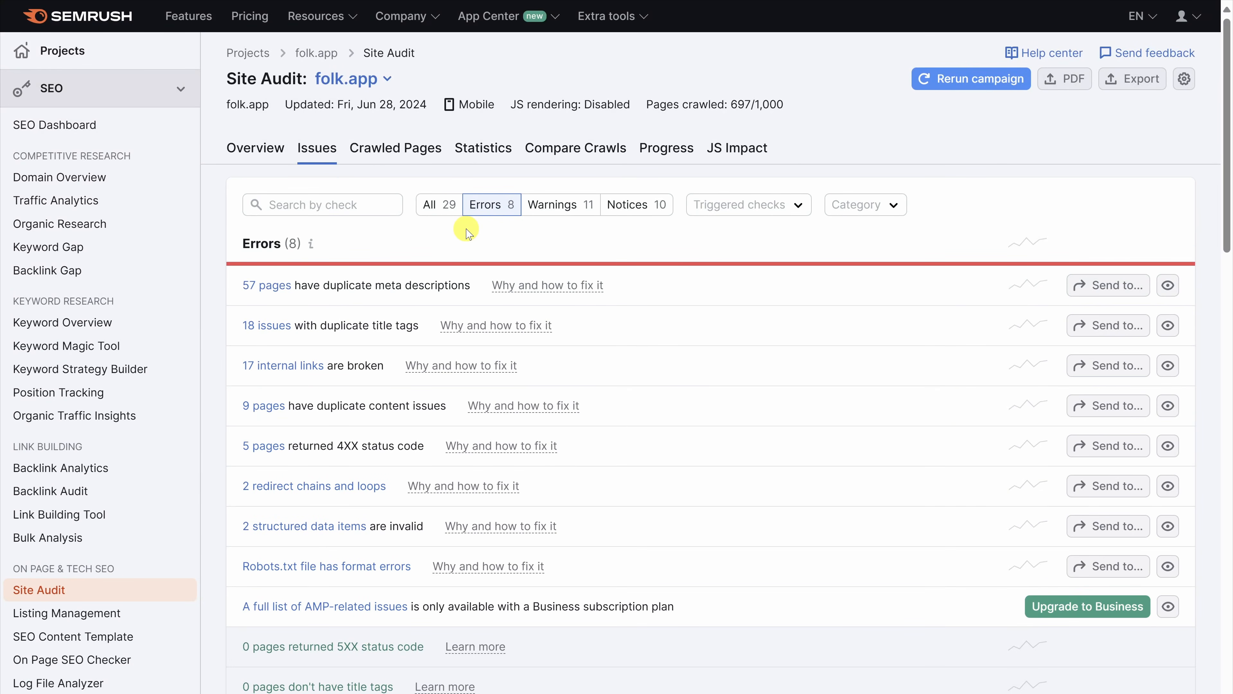
left_click(517, 291)
left_click_drag(506, 471, 663, 628)
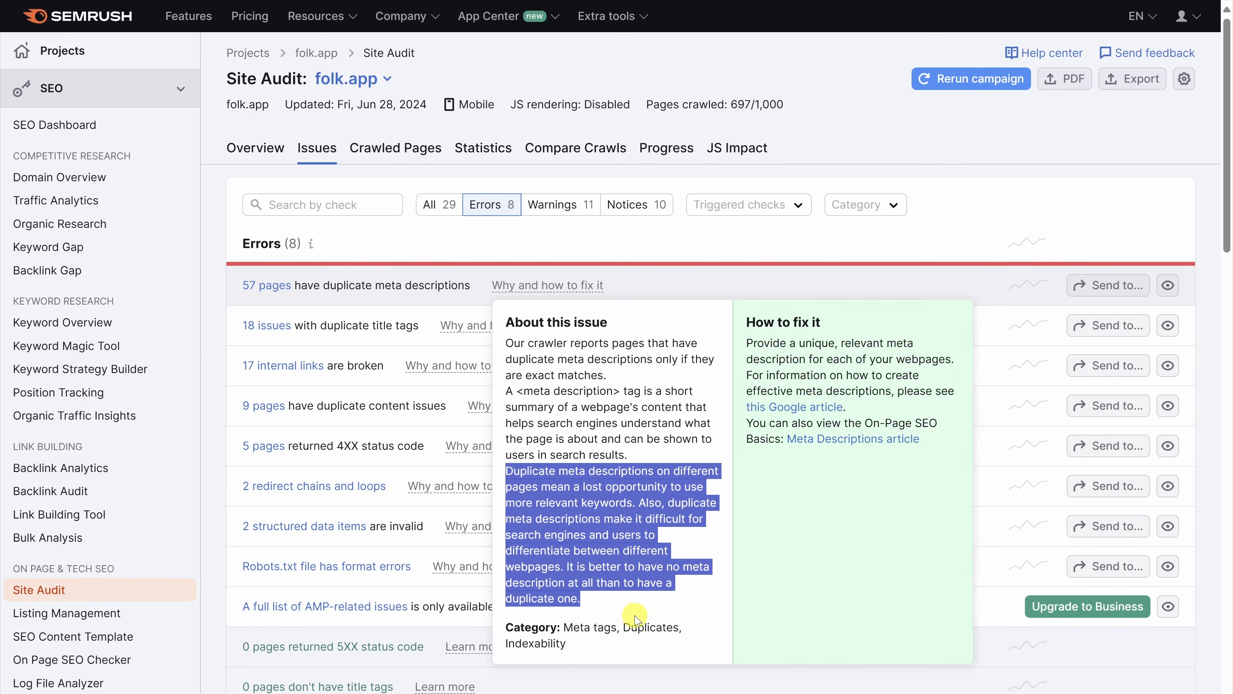
List the pages with duplicate meta descriptions by most duplicates first and examine the duplicates of "Manage event attendees"
left_click(264, 286)
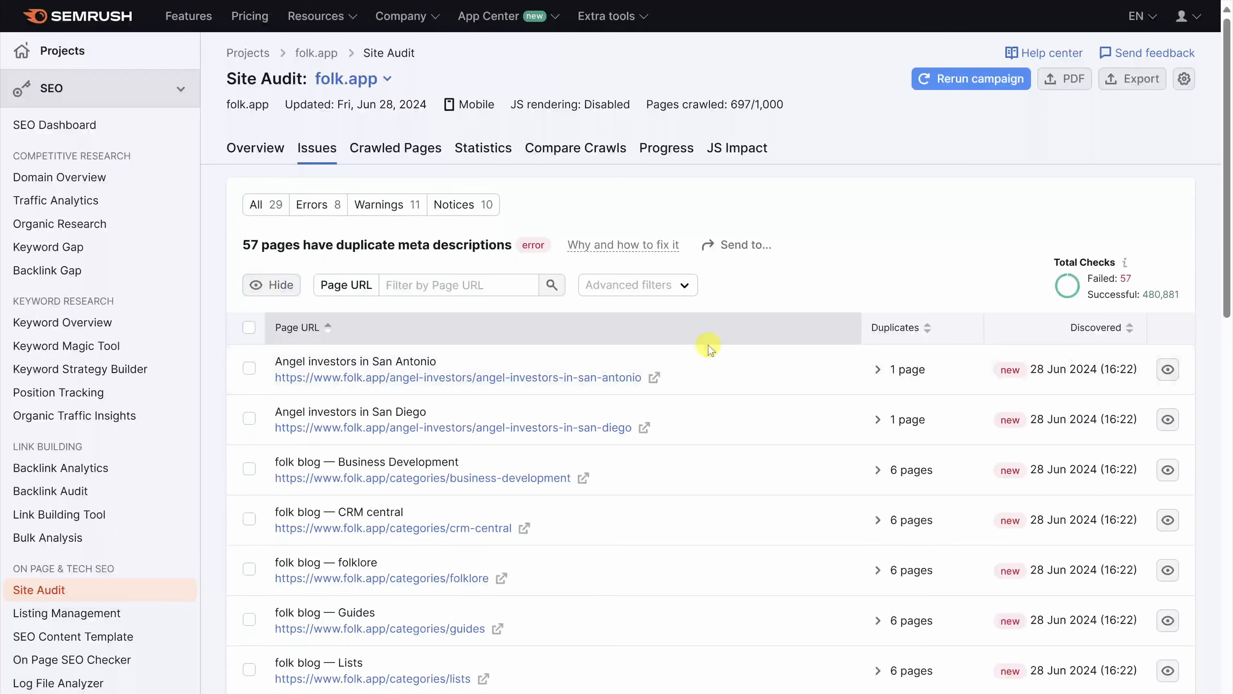
left_click(898, 328)
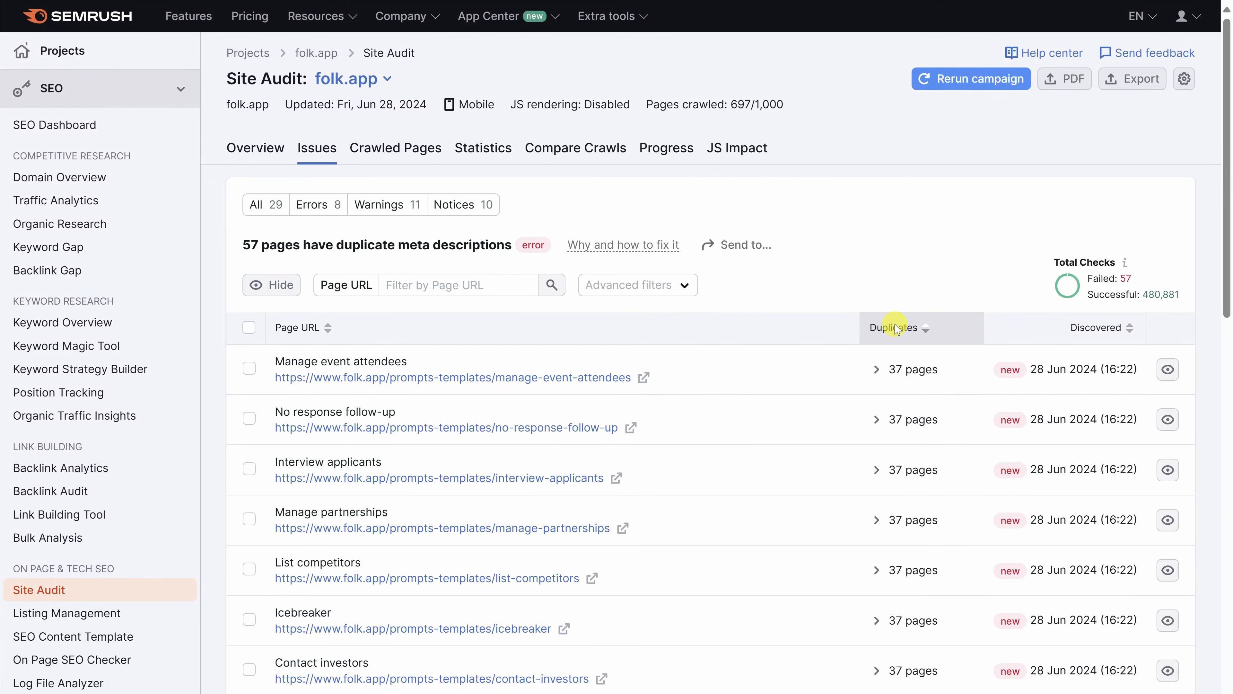
left_click(877, 371)
scroll(877, 374, "down", 5)
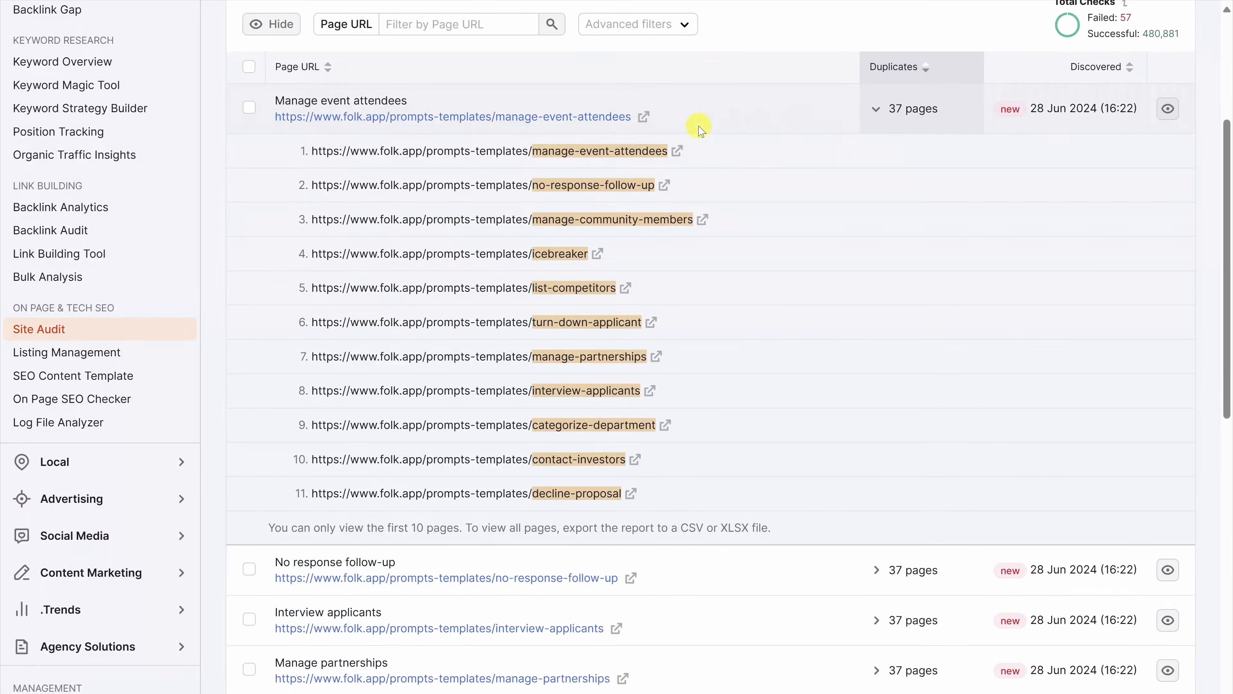
Open the manage-event-attendees page, search its source code for "description" to check the meta description, and close the source
left_click(678, 152)
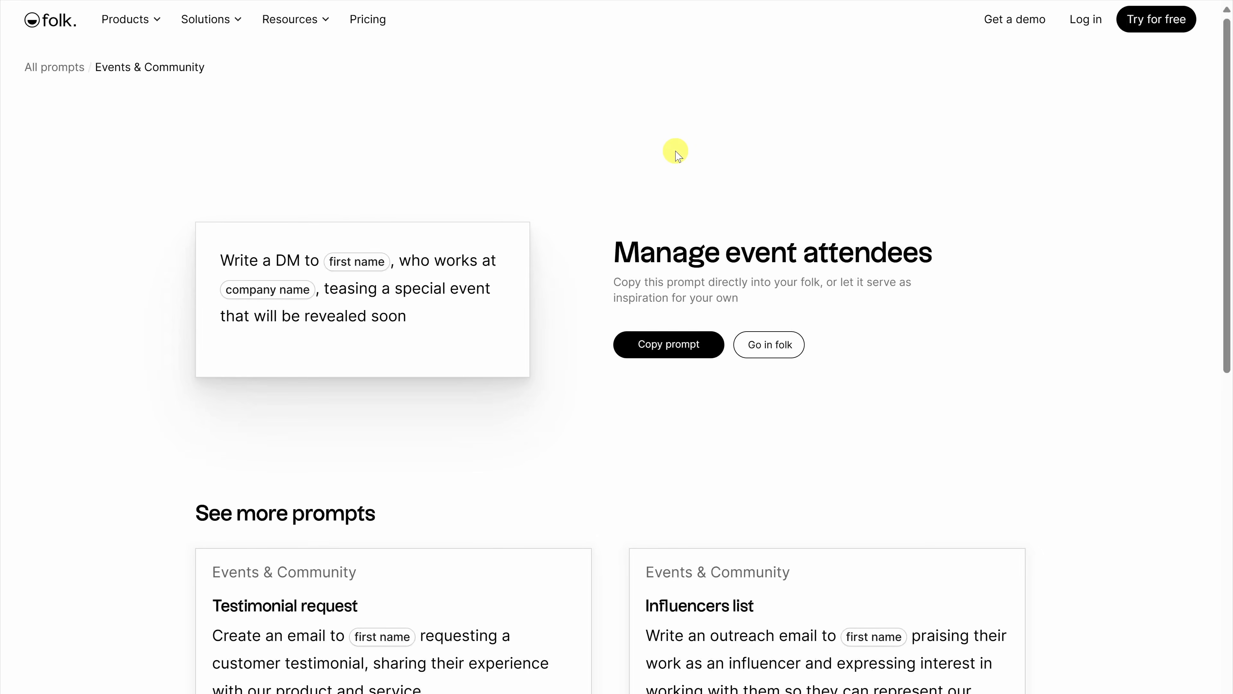
key("ctrl+u")
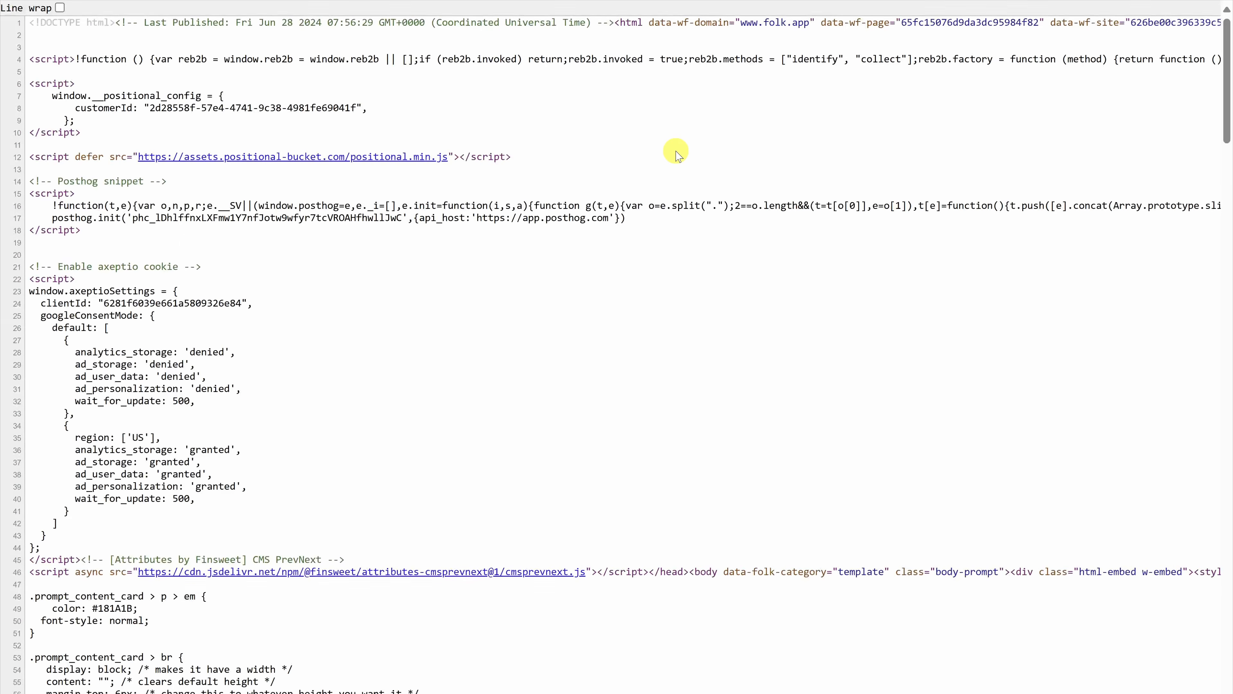
key("ctrl+f")
type("description")
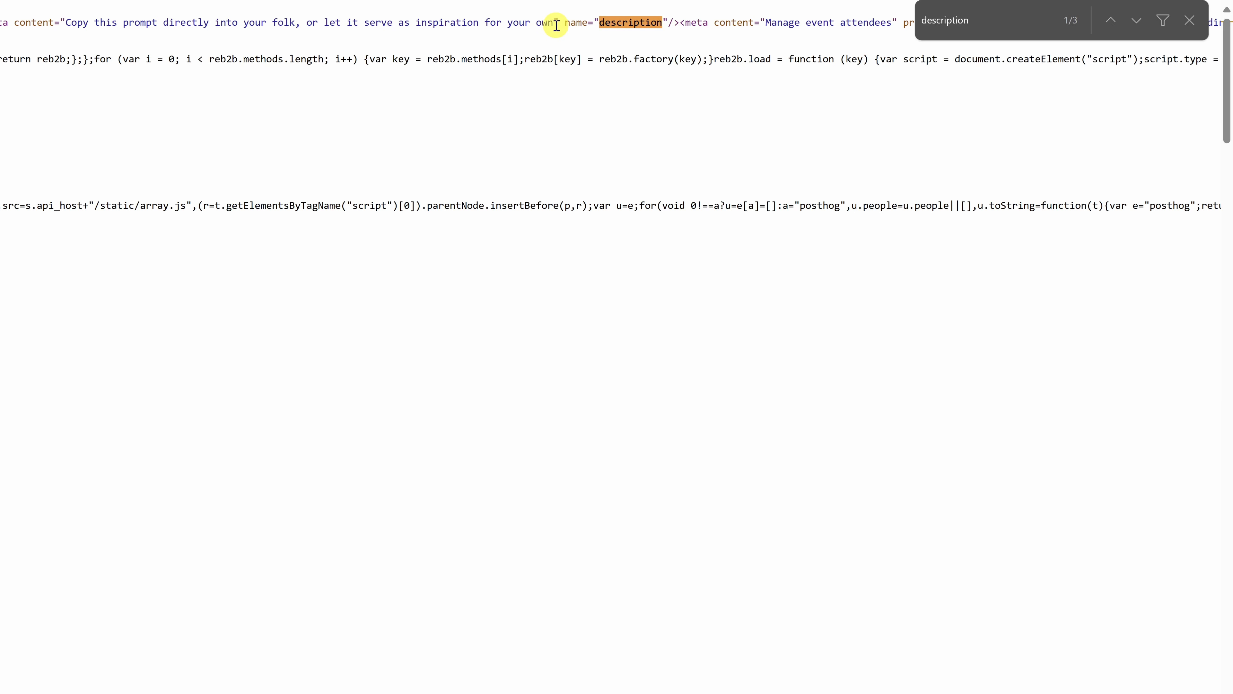
key("ctrl+w")
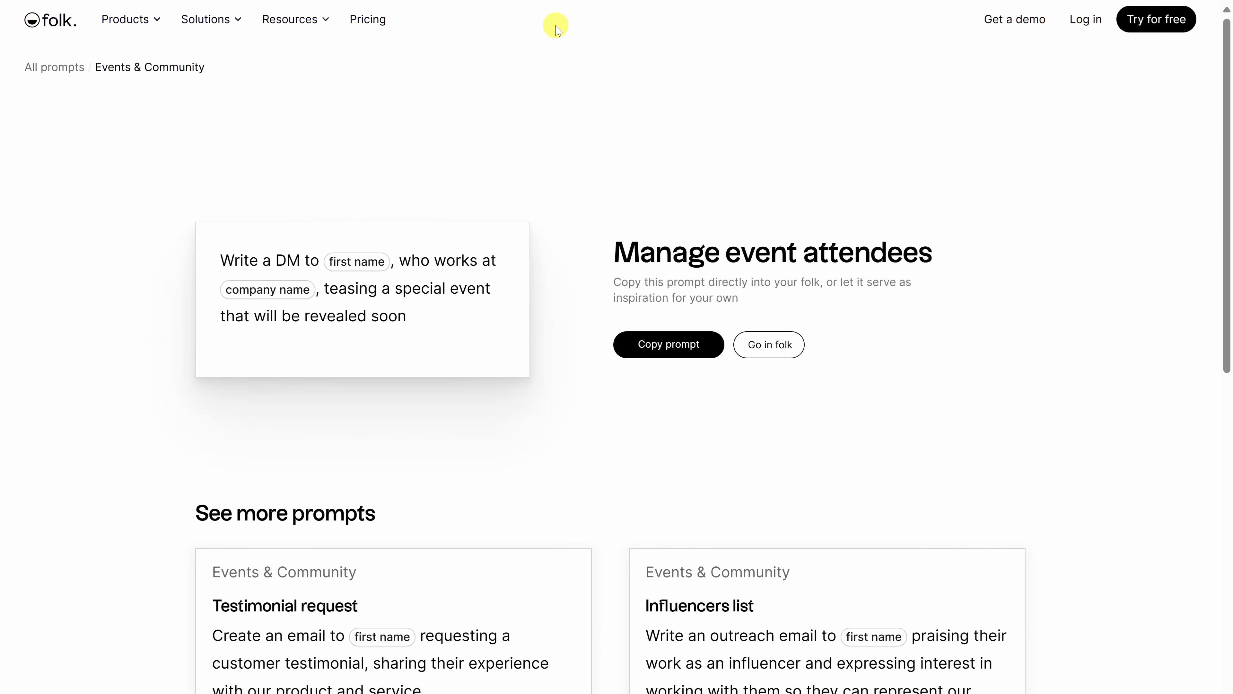
Return to the Site Audit errors list for folk.app and review the remaining error types
key("ctrl+shift+Tab")
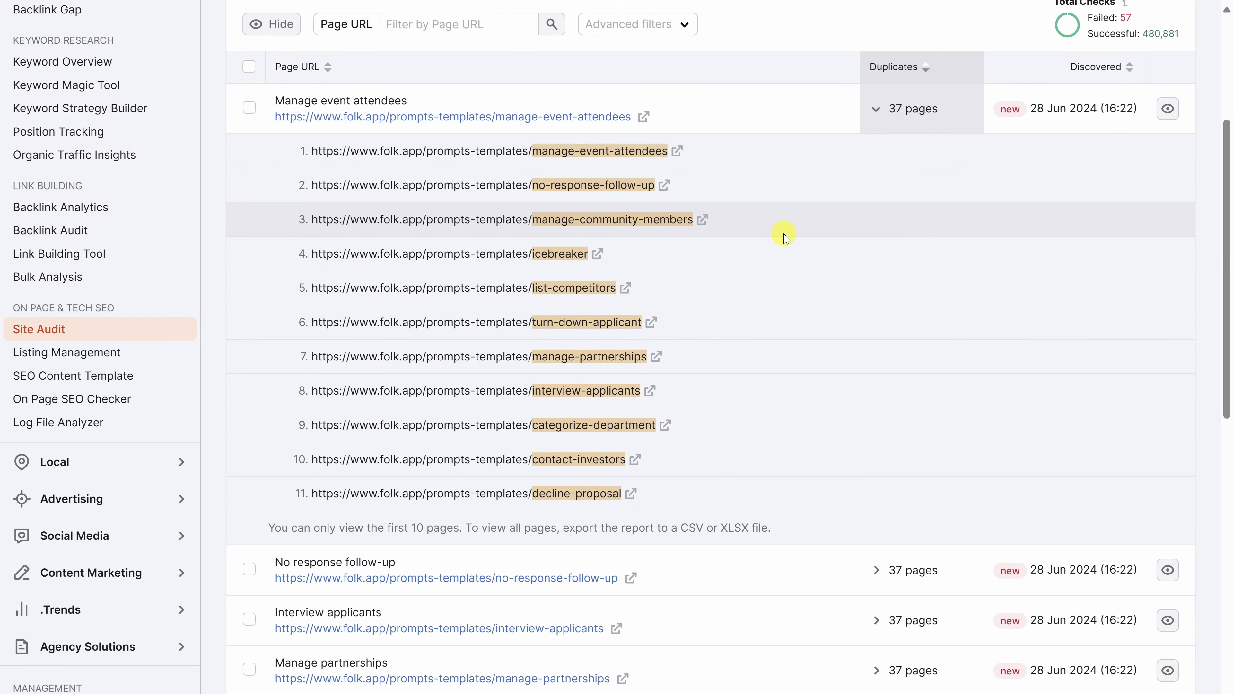
key("alt+Left")
key("alt+Left")
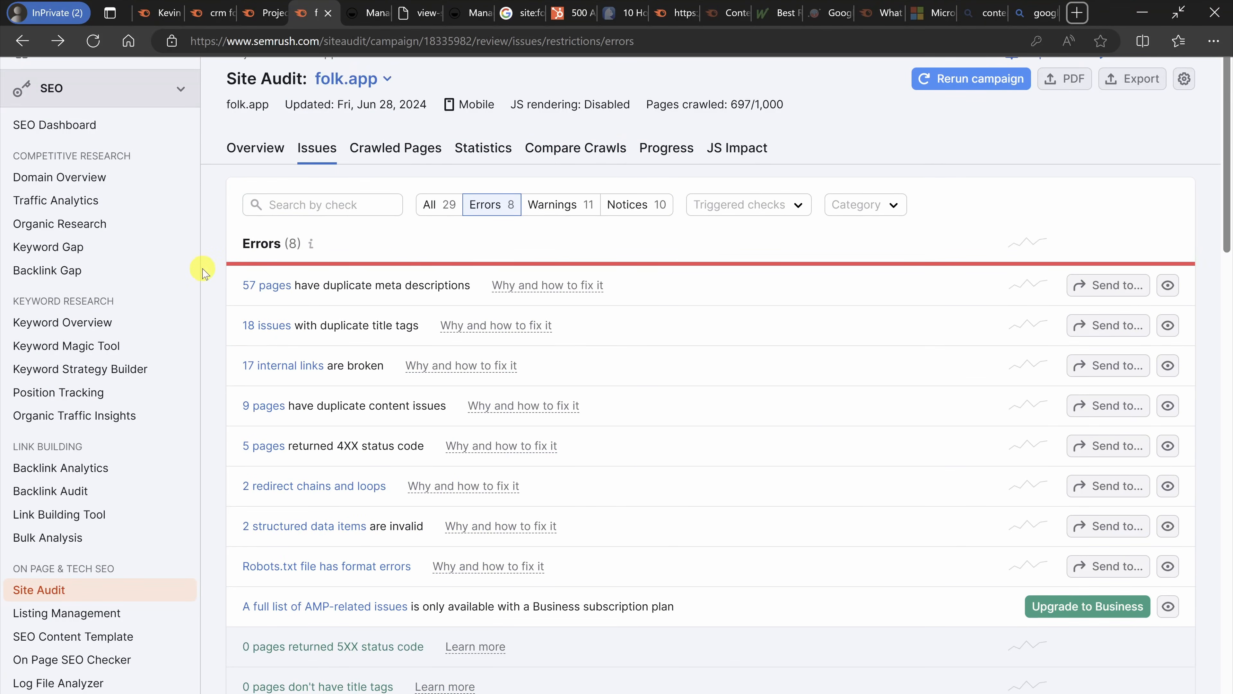
scroll(223, 284, "down", 1)
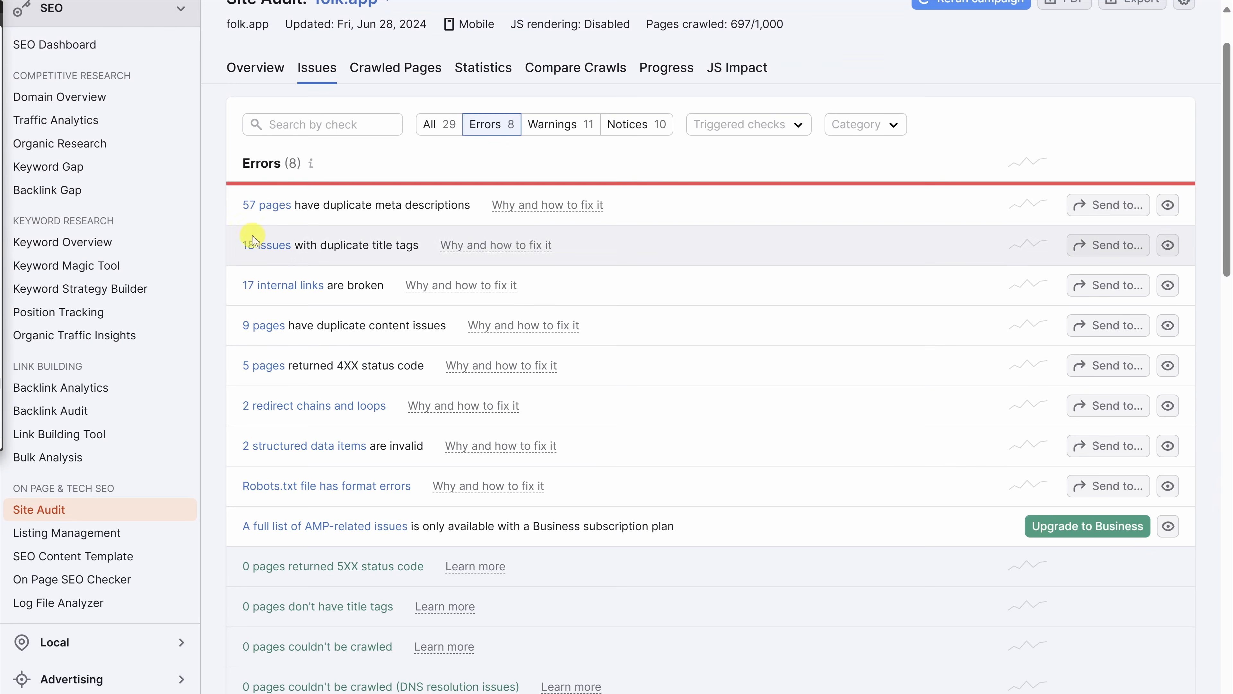
scroll(235, 222, "up", 2)
View the projects dashboard, look up folk.app worldwide in Domain Overview, and show its organic traffic trend for one month
left_click(45, 57)
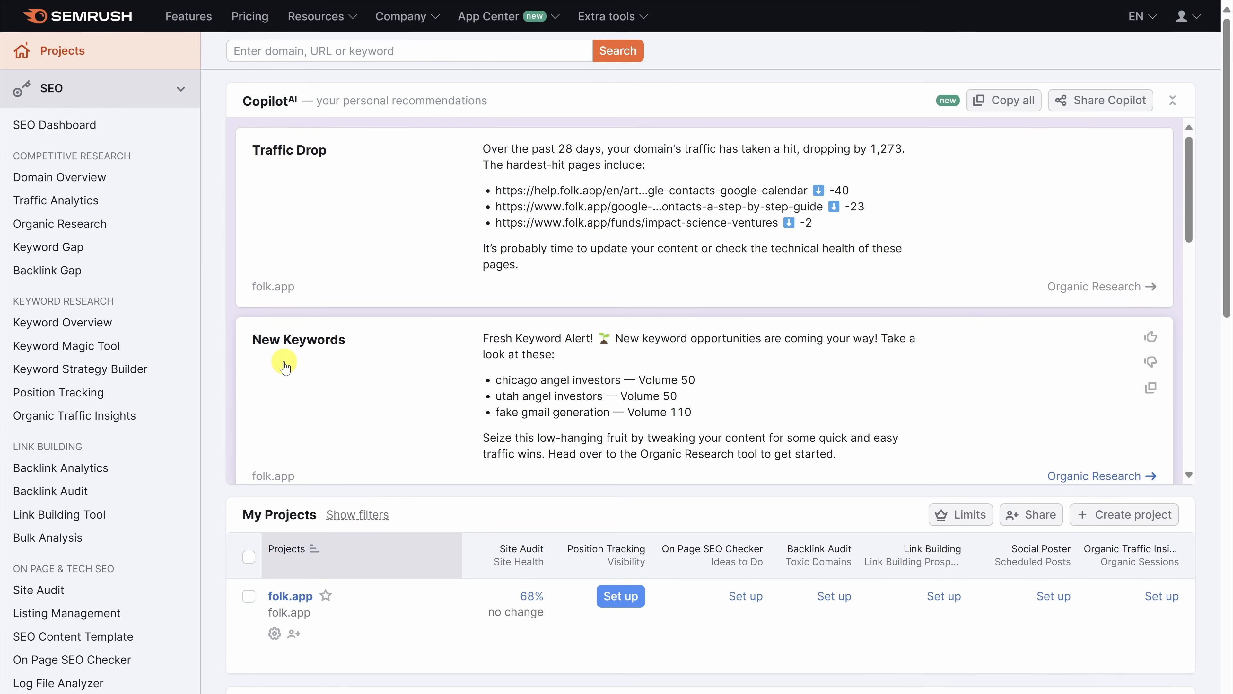
left_click(52, 186)
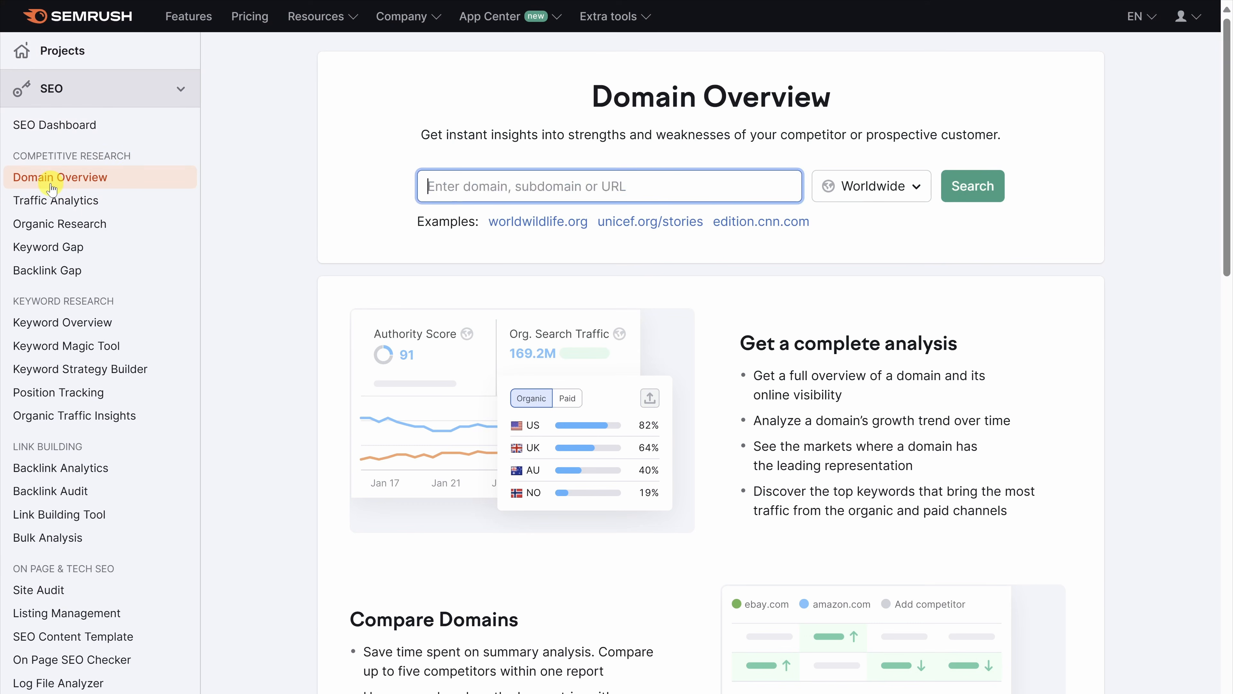
left_click(972, 186)
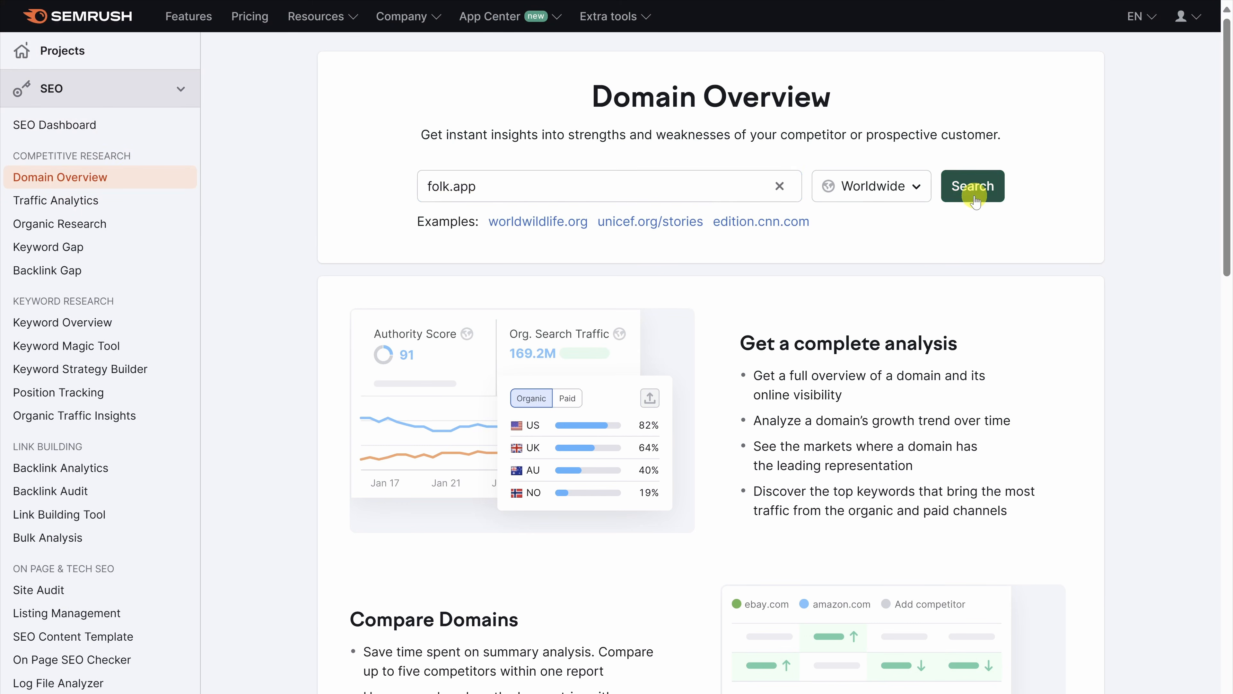
scroll(966, 197, "down", 5)
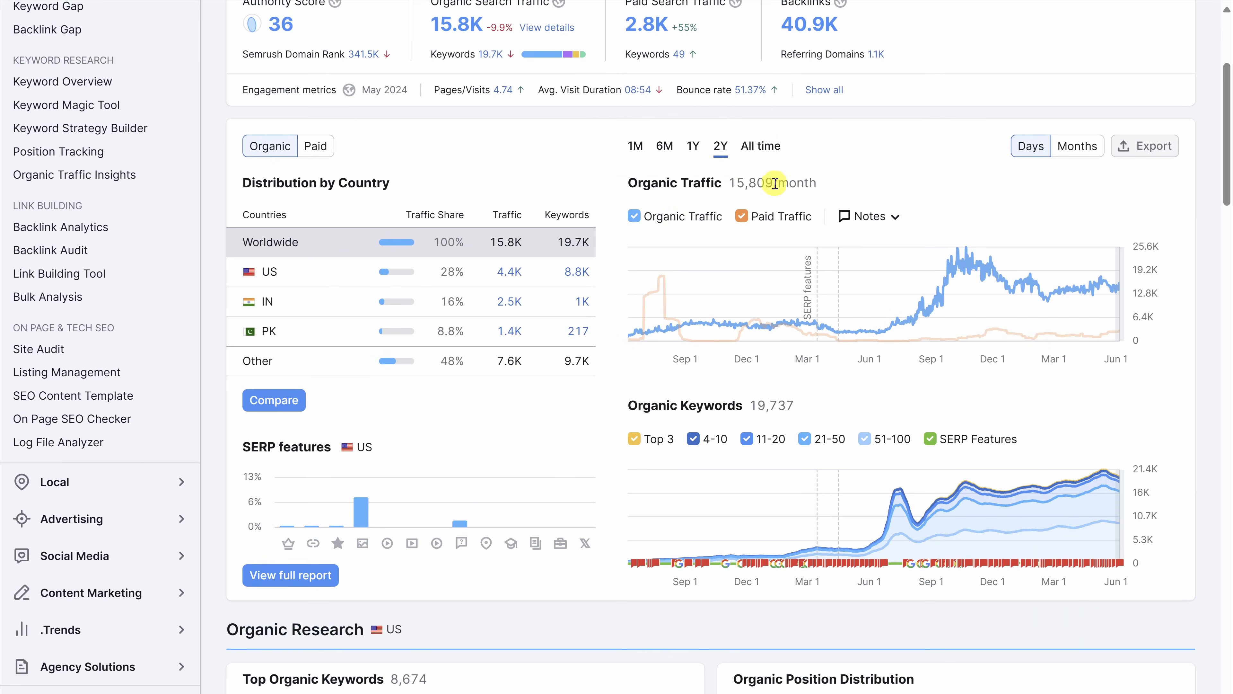
mouse_move(686, 197)
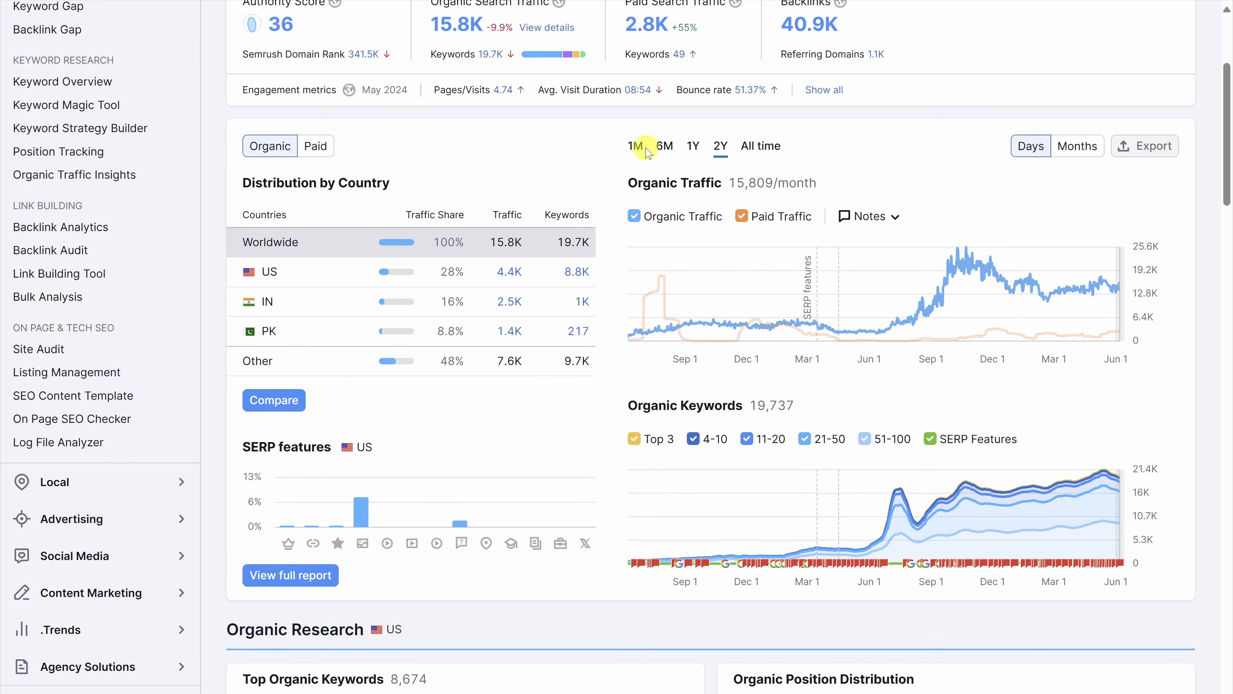
left_click(637, 148)
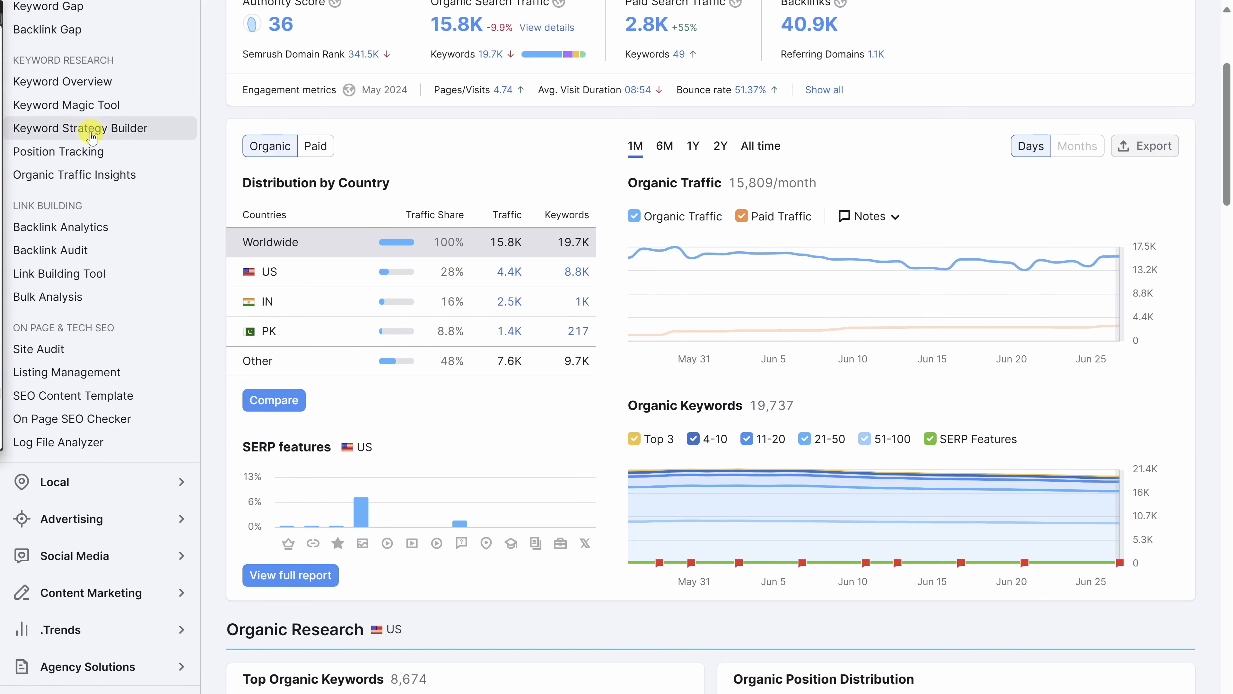
Open the "Day 1" list in Keyword Strategy Builder and export all its keywords as CSV
left_click(81, 130)
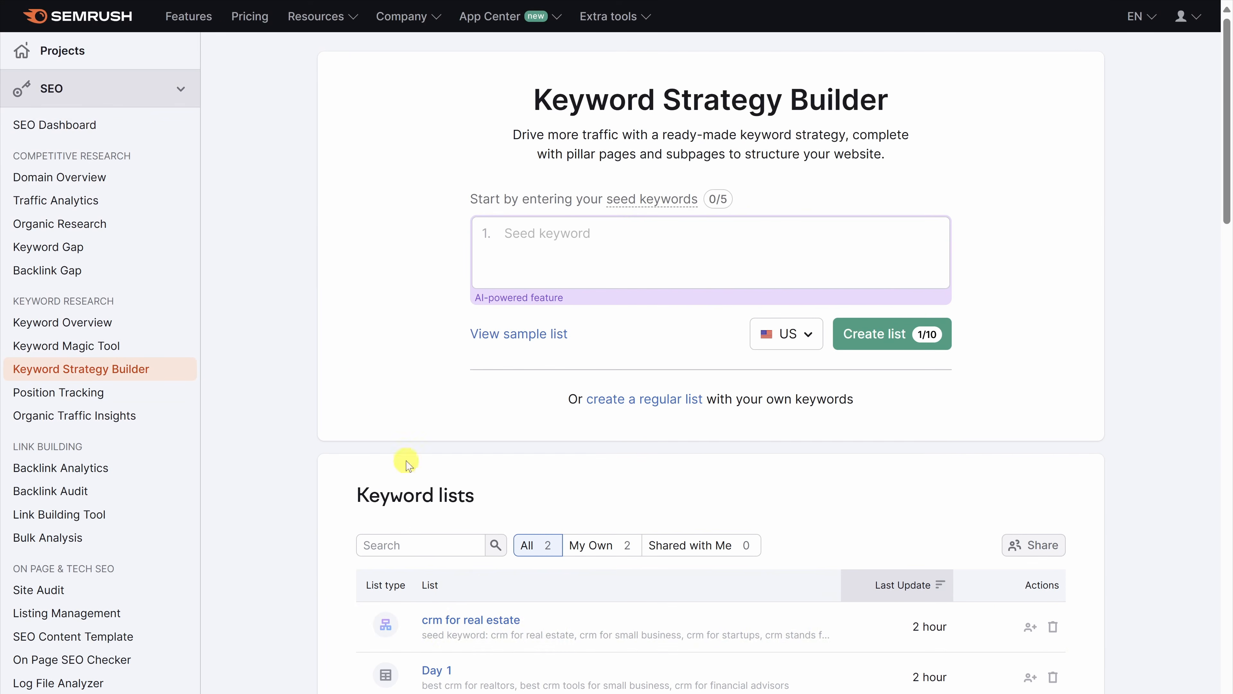
left_click(436, 671)
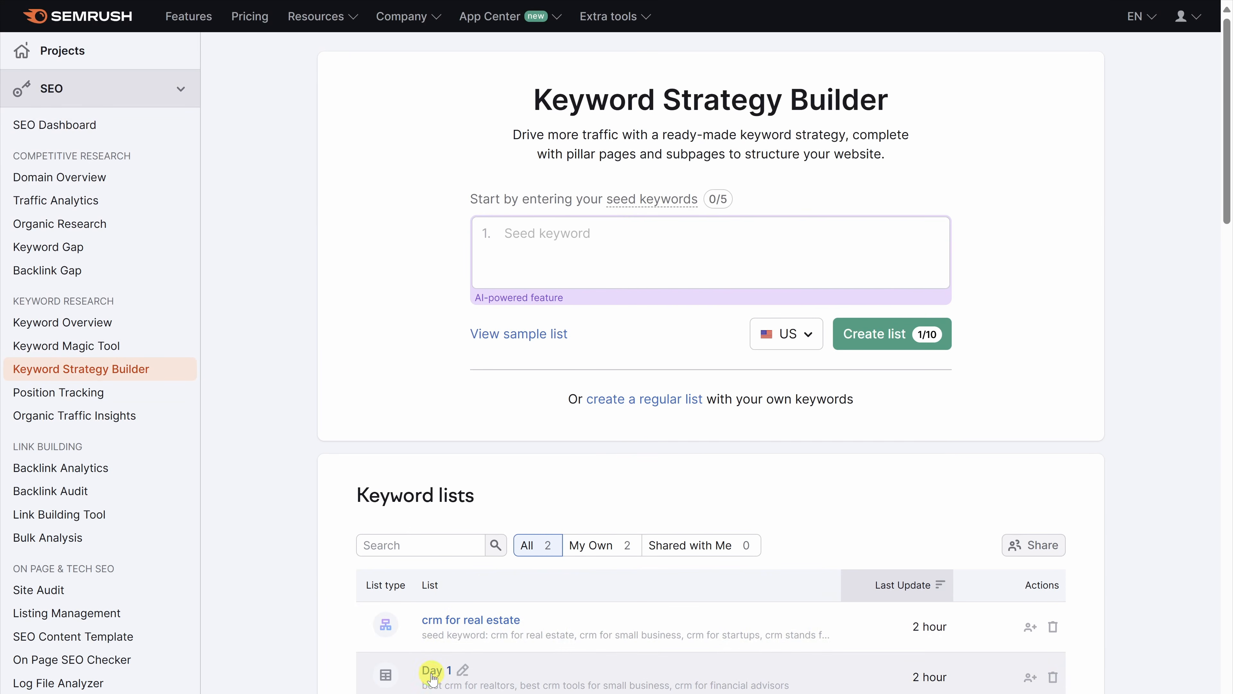
left_click(249, 298)
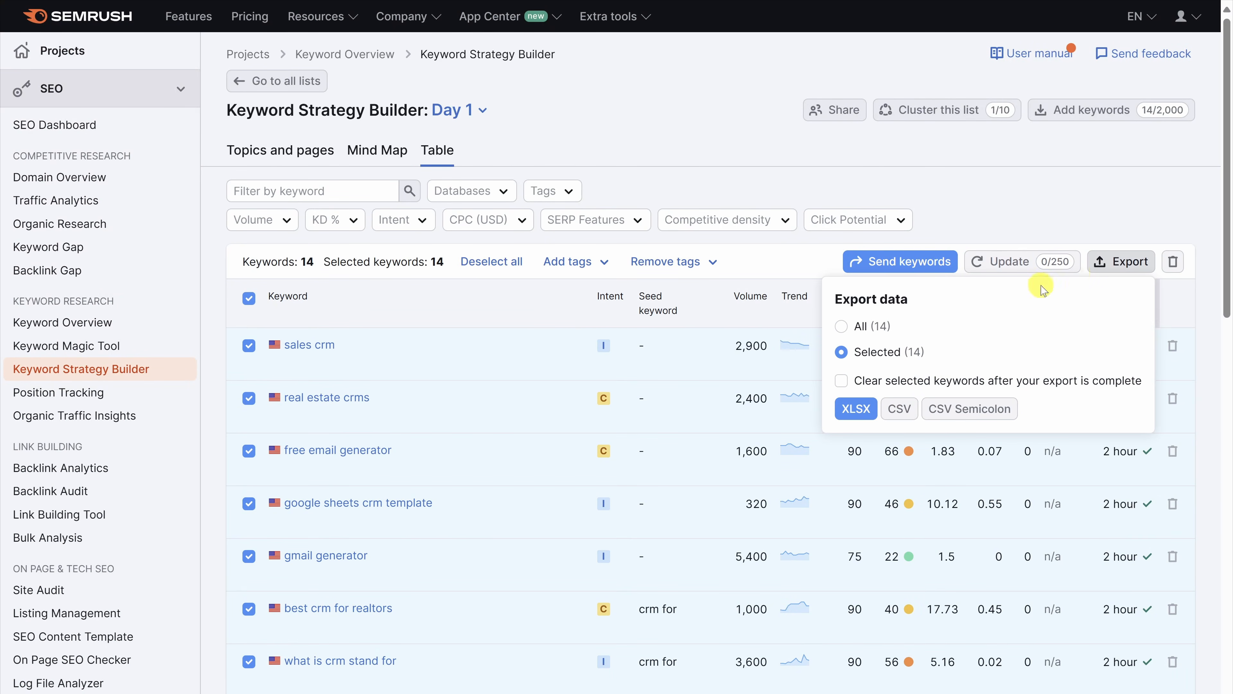
left_click(899, 409)
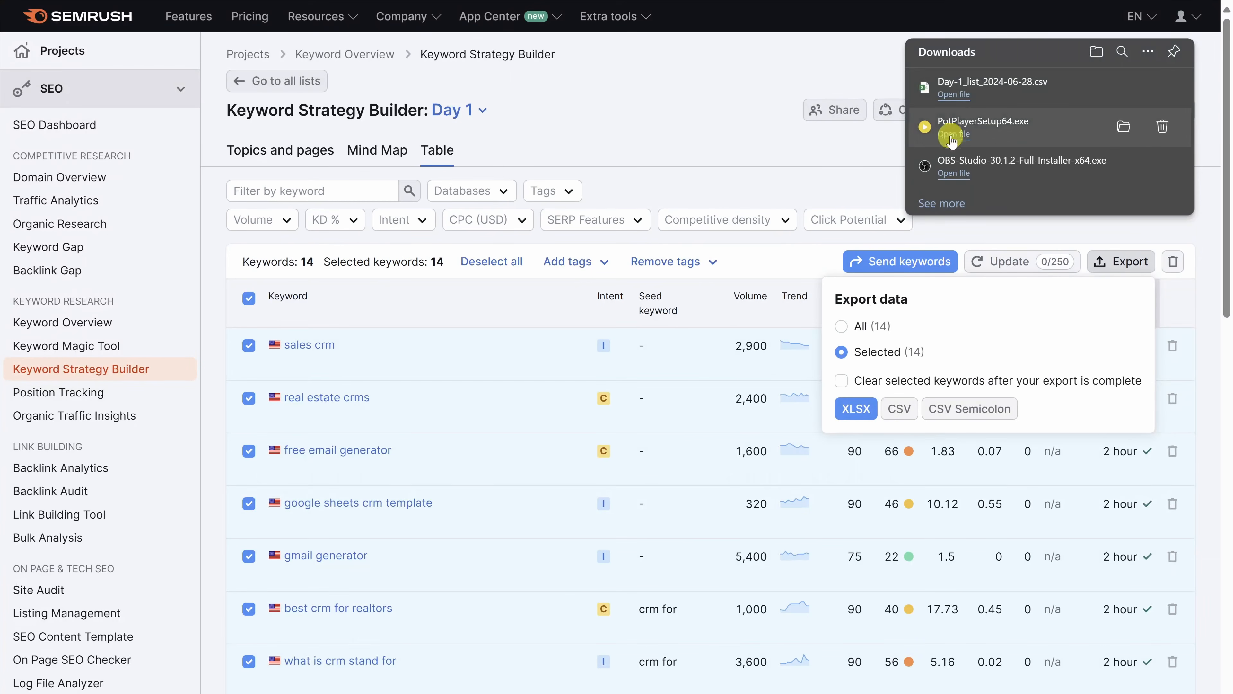
Open the exported Day-1_list_2024-06-28.csv in Excel, copy the keywords in B2:B15, and switch back to Semrush in the browser
left_click(954, 96)
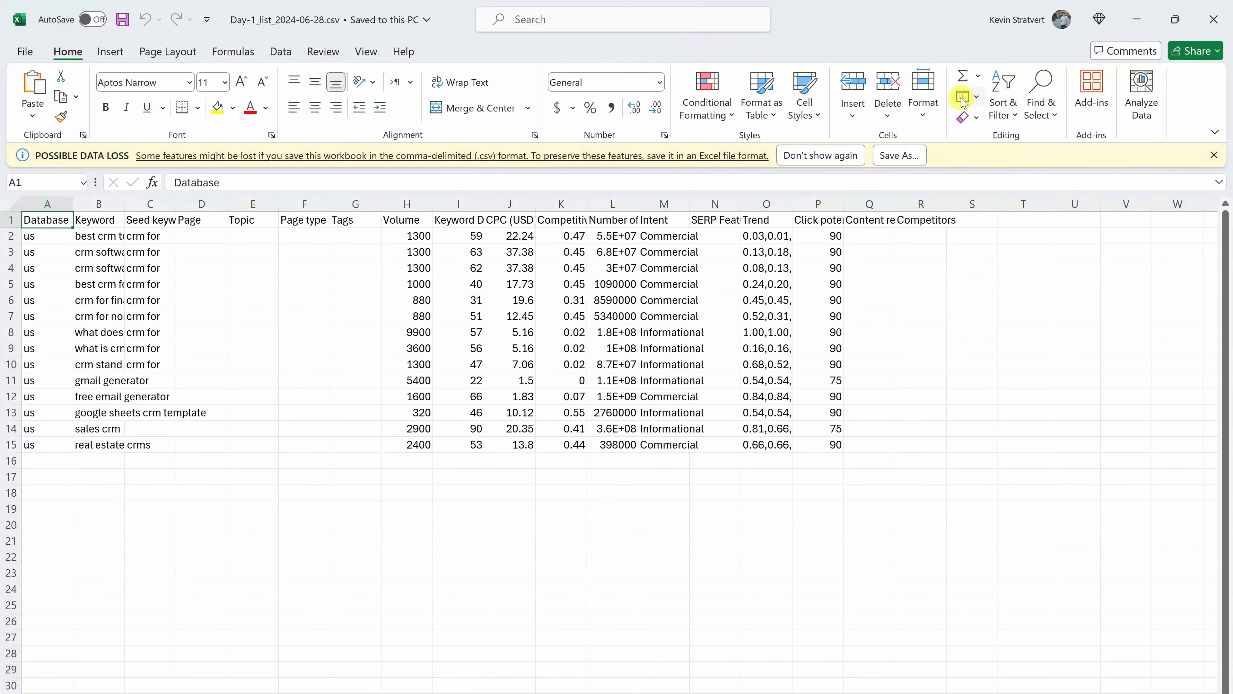
left_click_drag(103, 238, 103, 447)
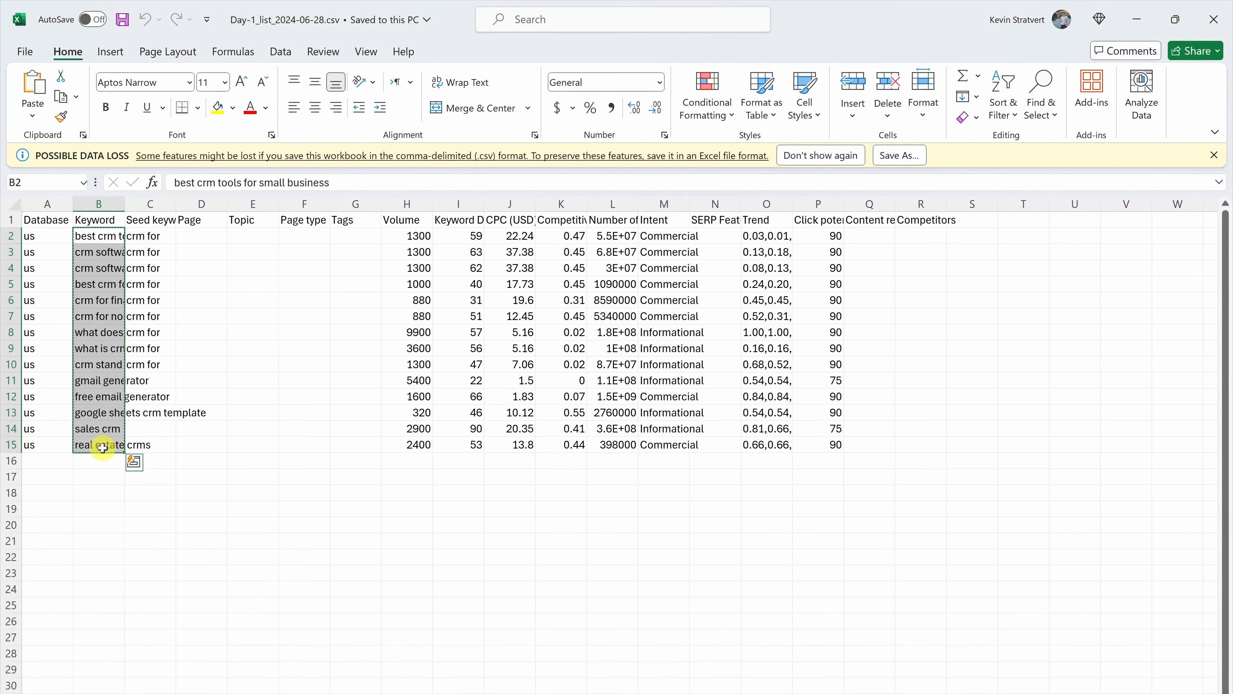
key("alt+Tab")
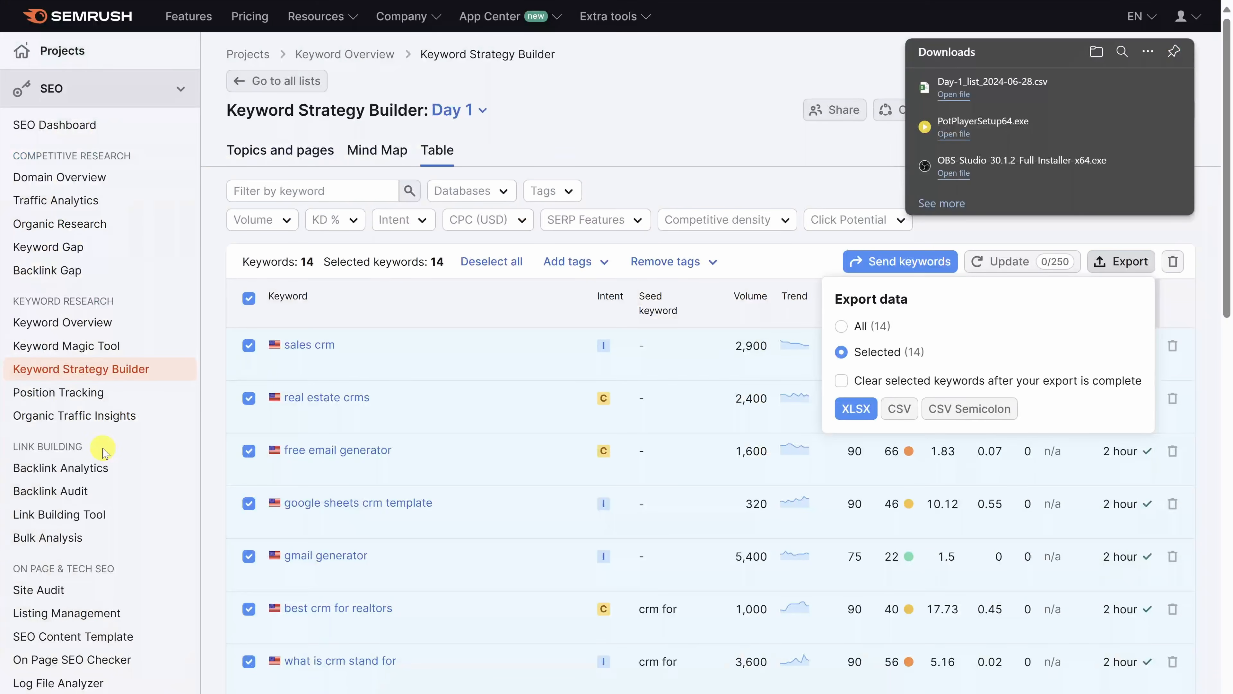
Set up a Position Tracking campaign for folk.app with United States as the target location
left_click(59, 393)
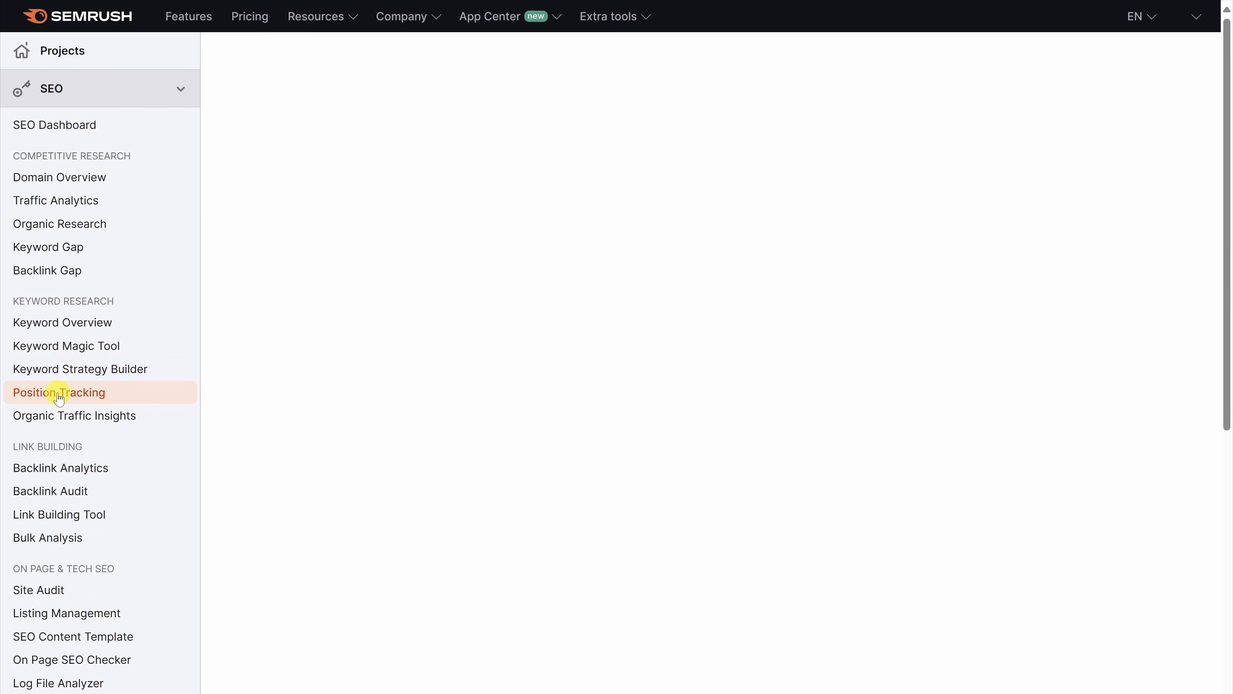
left_click(626, 216)
type("folk.app")
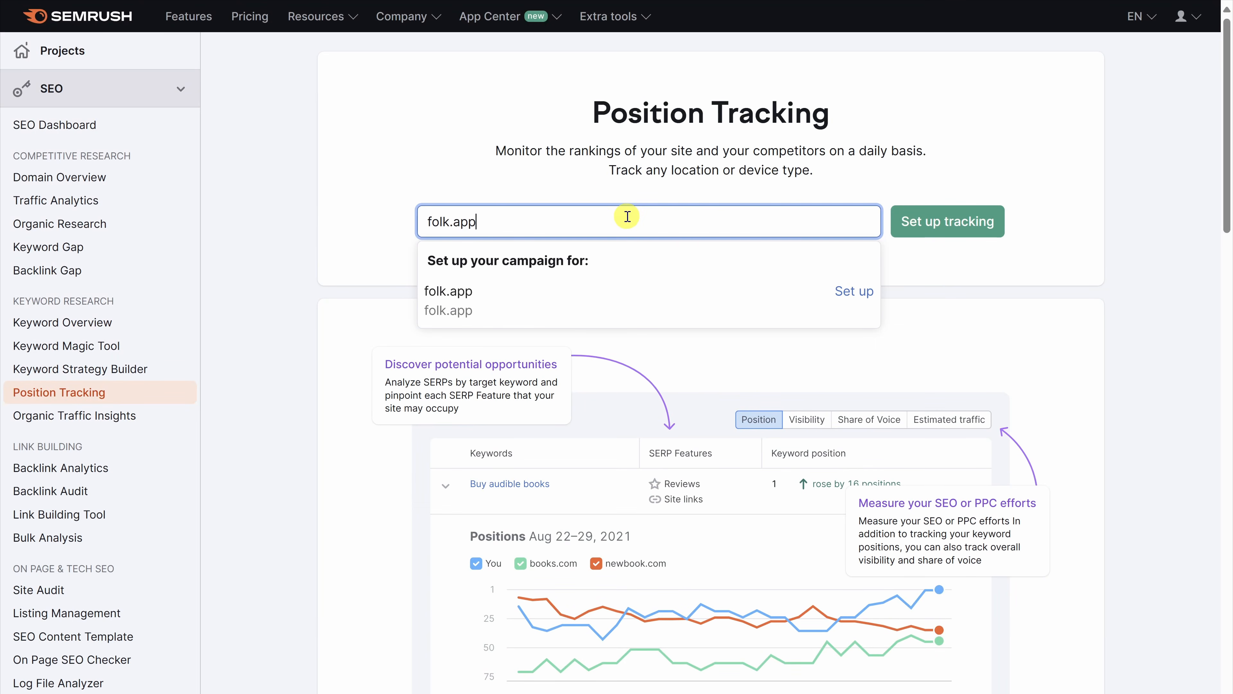
left_click(842, 291)
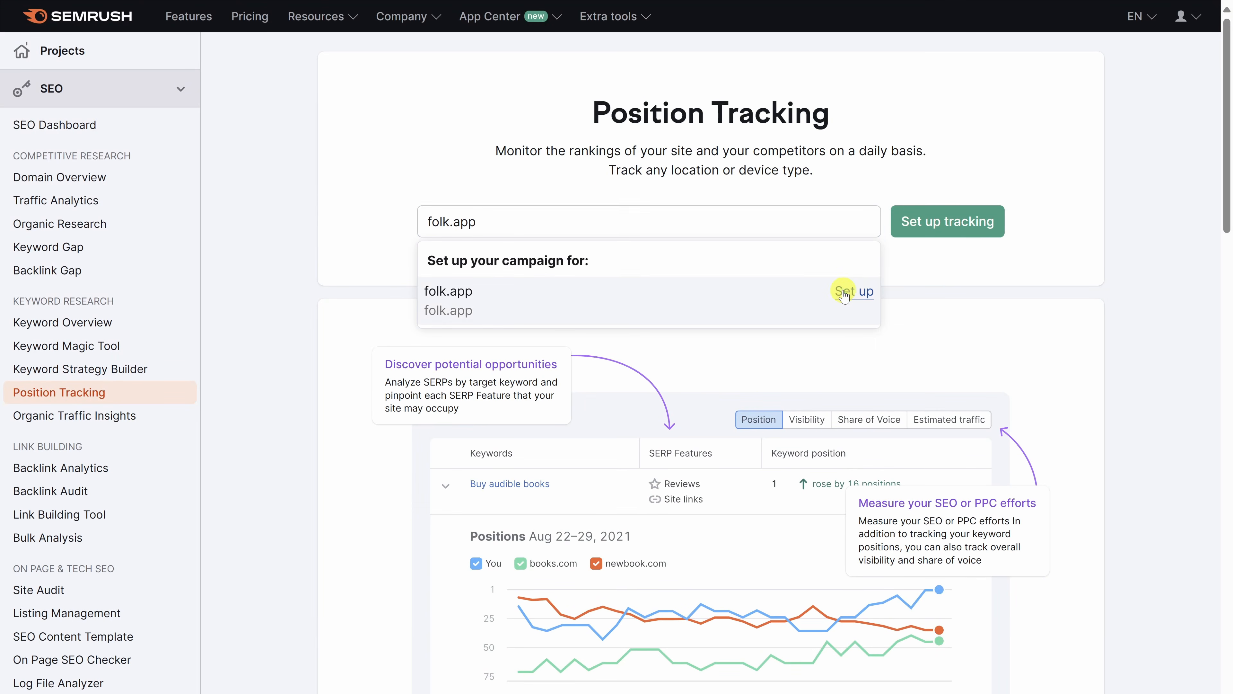
left_click(607, 357)
left_click(509, 389)
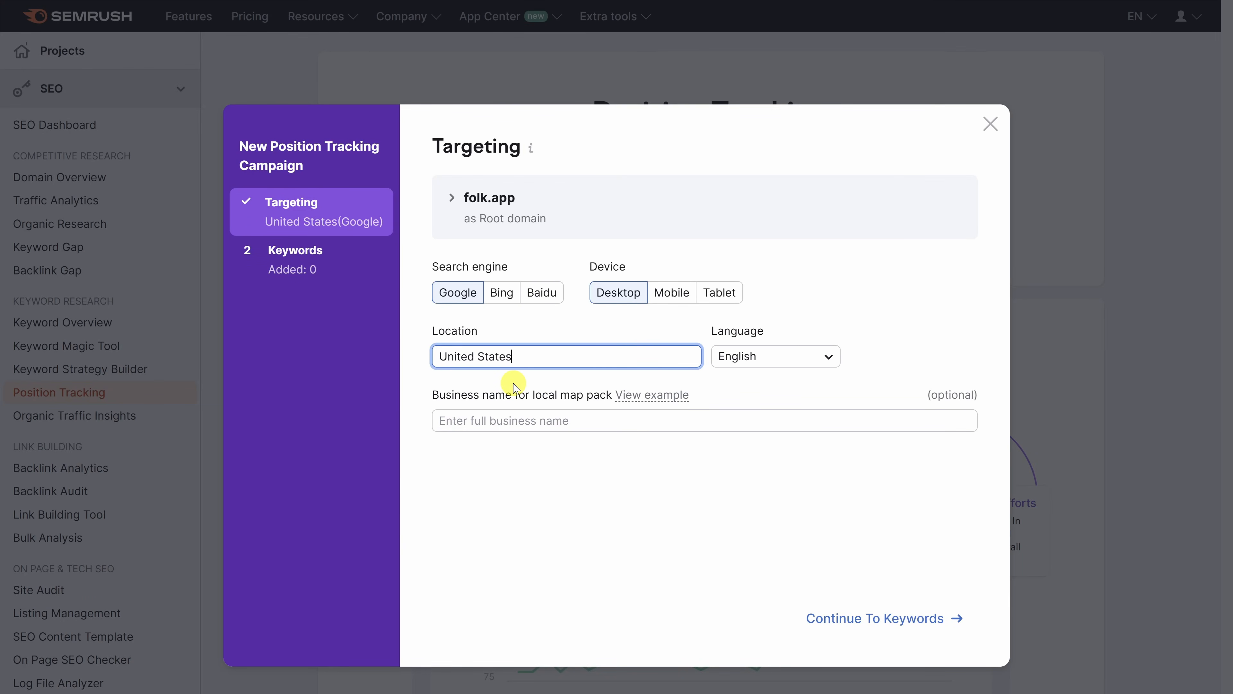
Paste the copied keywords into the new tracking campaign and start tracking
left_click(874, 620)
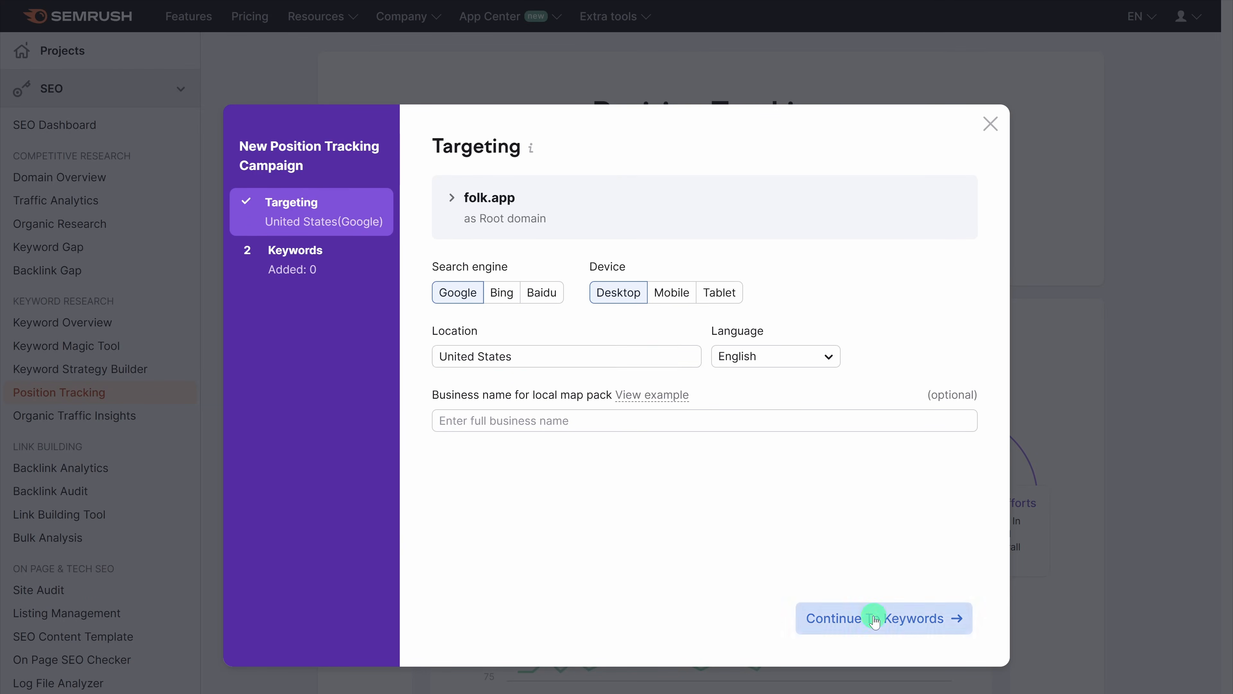
key("ctrl+v")
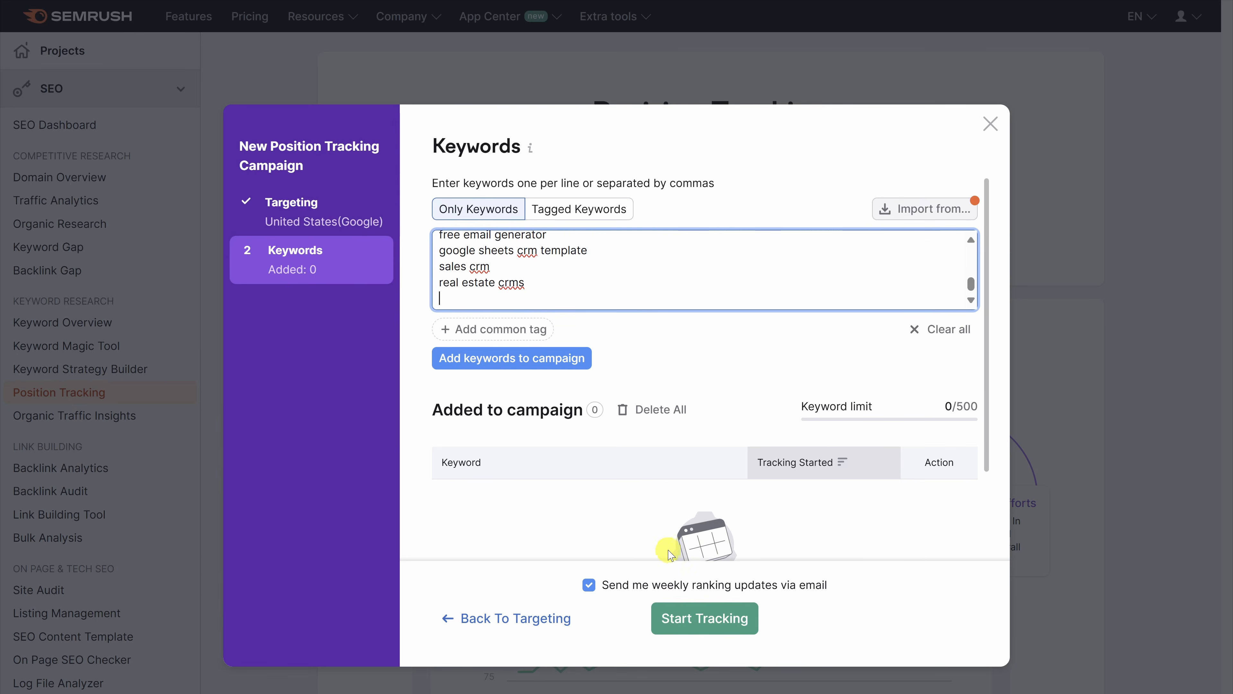
left_click(729, 607)
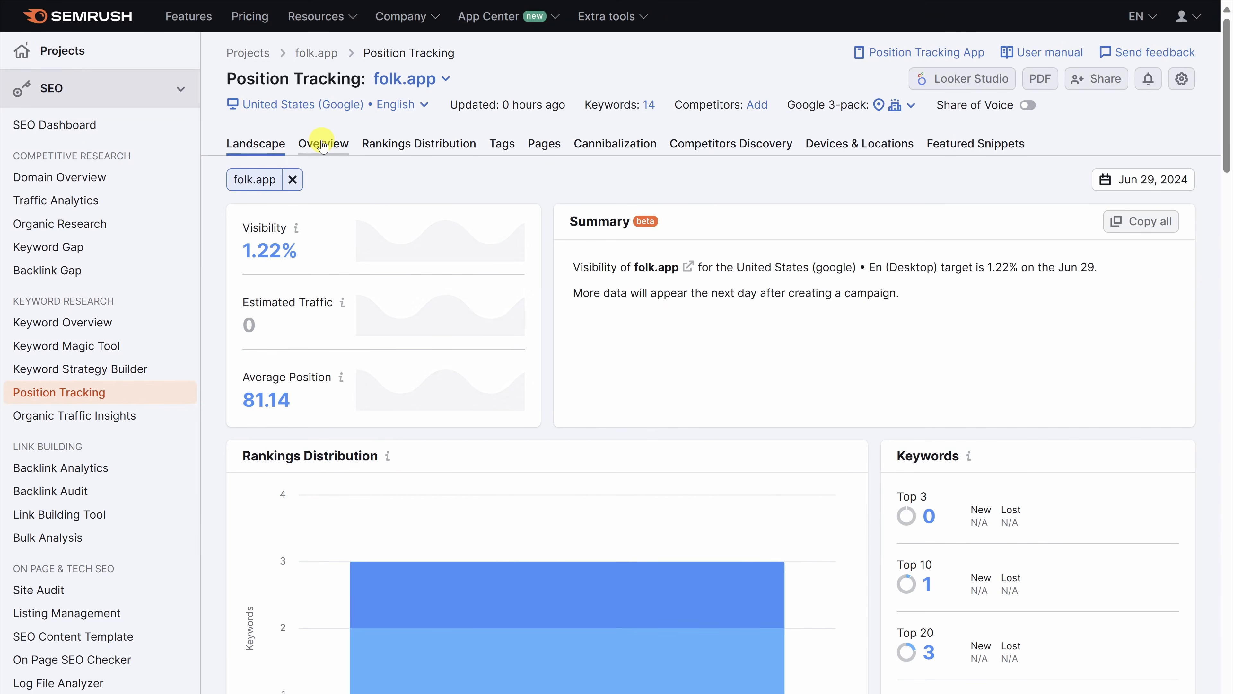
Open the Position Tracking overview and examine the keyword rankings and the page ranking for "google sheets crm template"
left_click(325, 146)
scroll(228, 221, "down", 5)
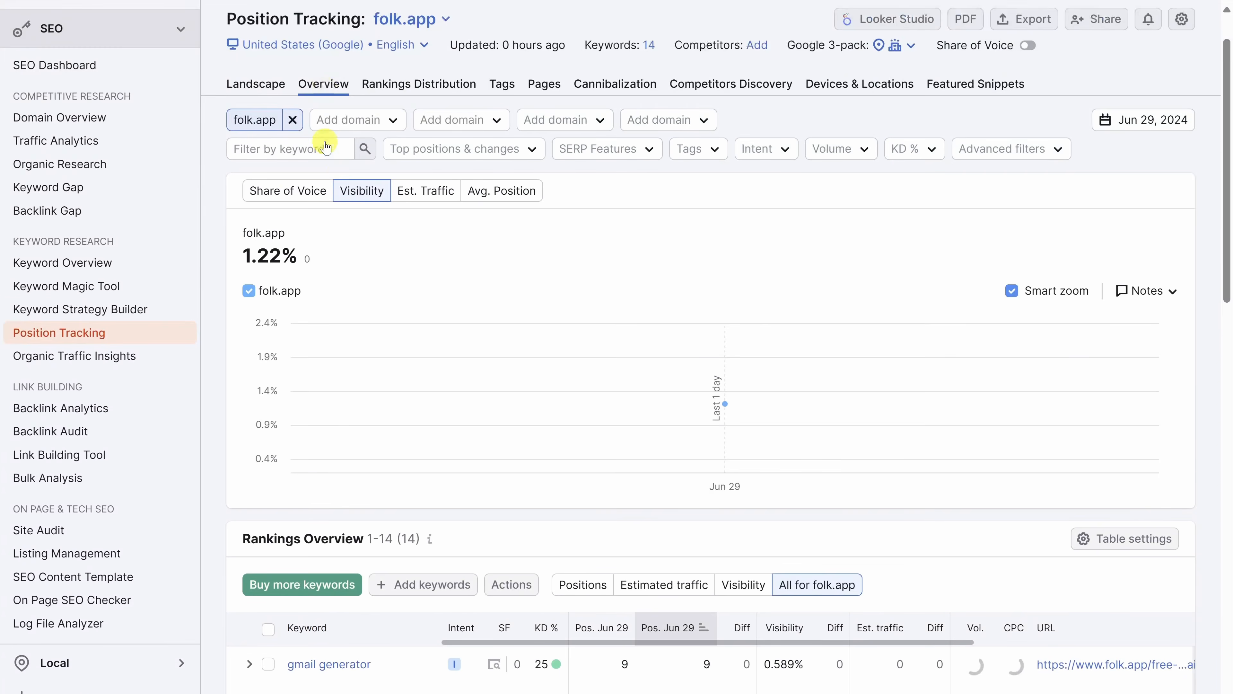
scroll(224, 225, "down", 3)
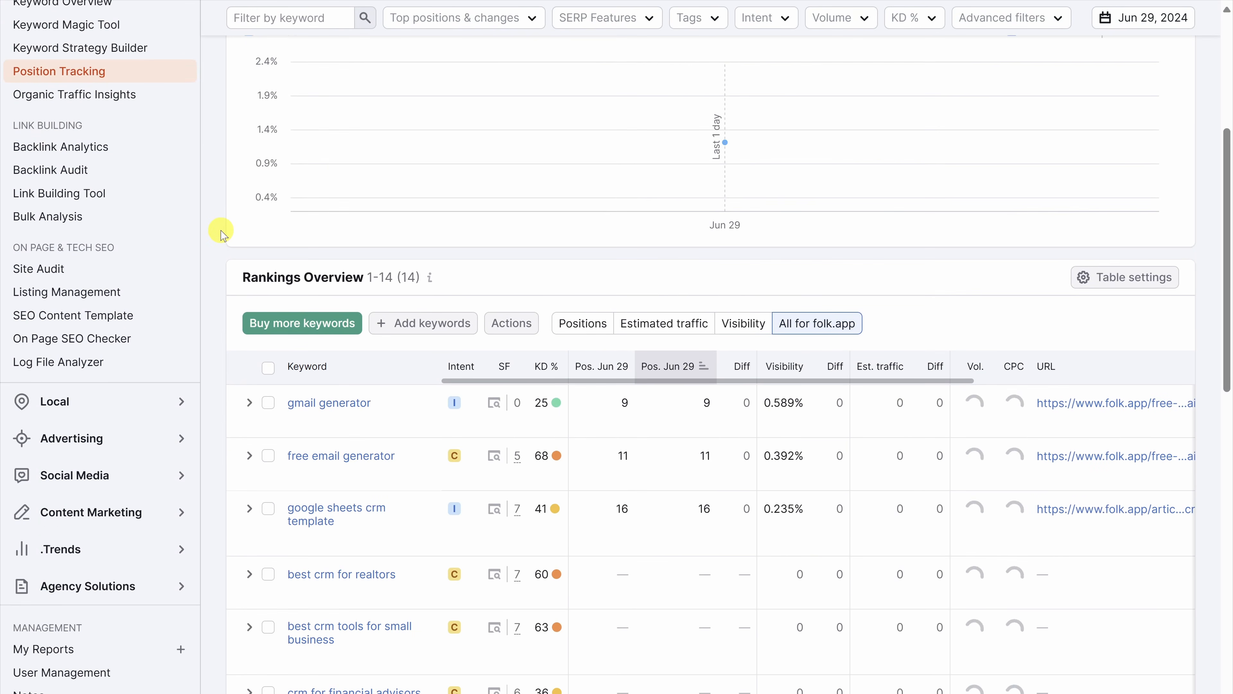
scroll(221, 232, "down", 2)
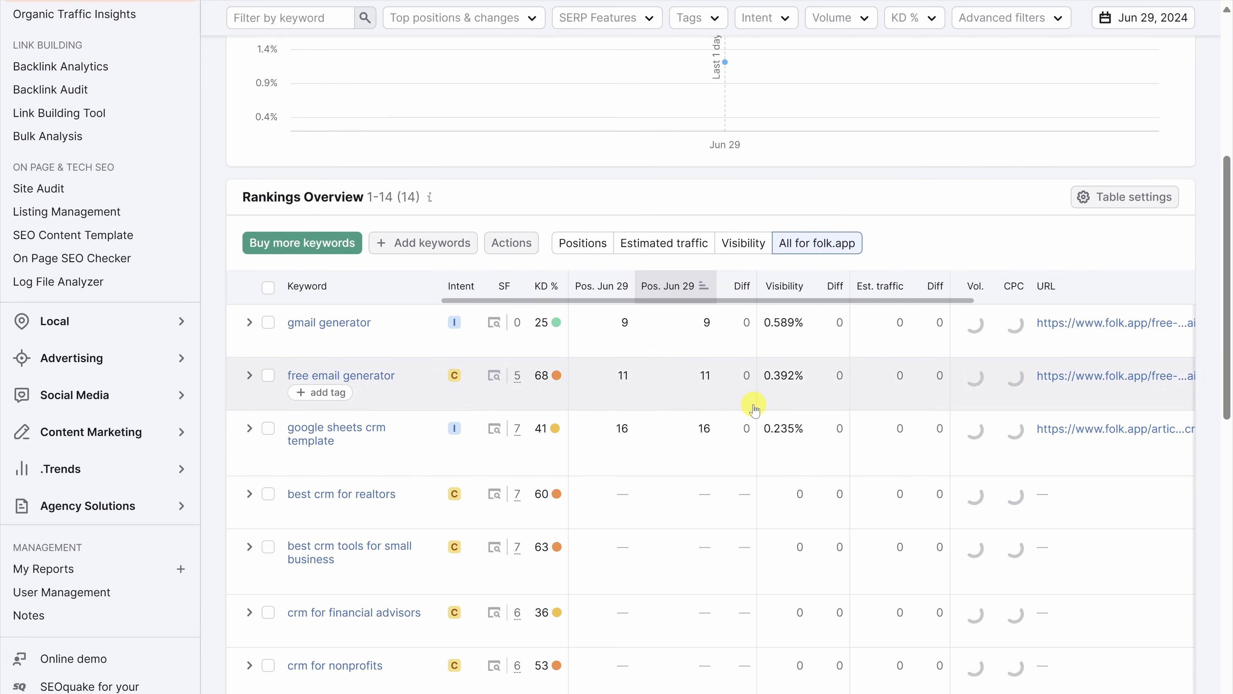
mouse_move(705, 437)
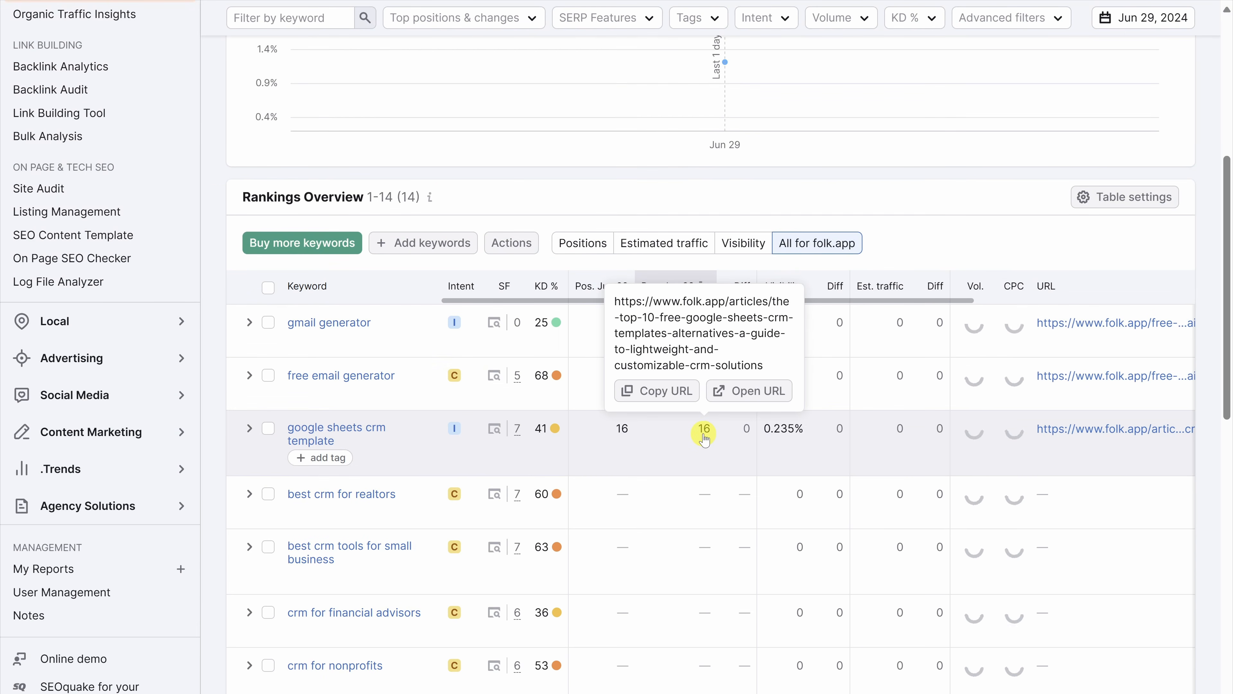